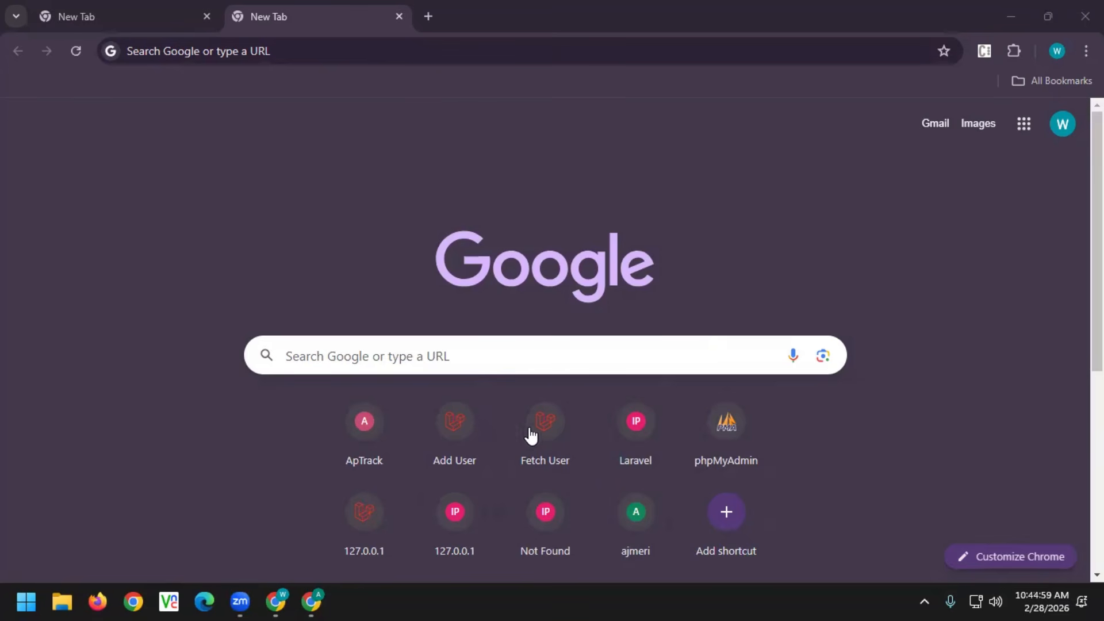
Load the ajmeri-marts.myshopify.com storefront in the new Chrome tab
{"action": "left_click", "coordinate": [414, 47]}
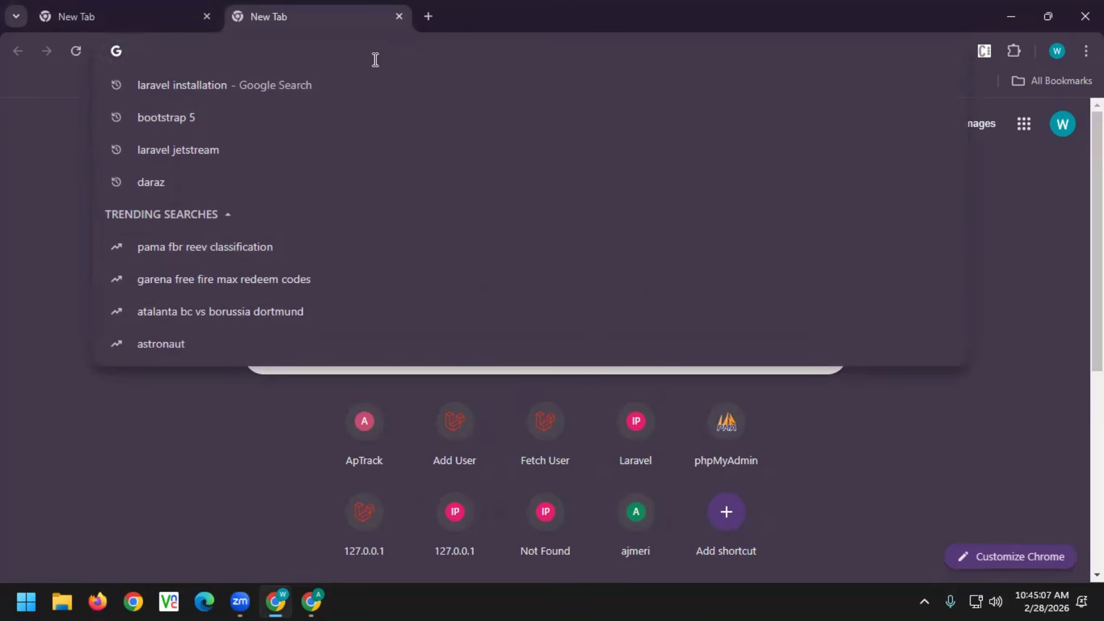
{"action": "left_click", "coordinate": [422, 36]}
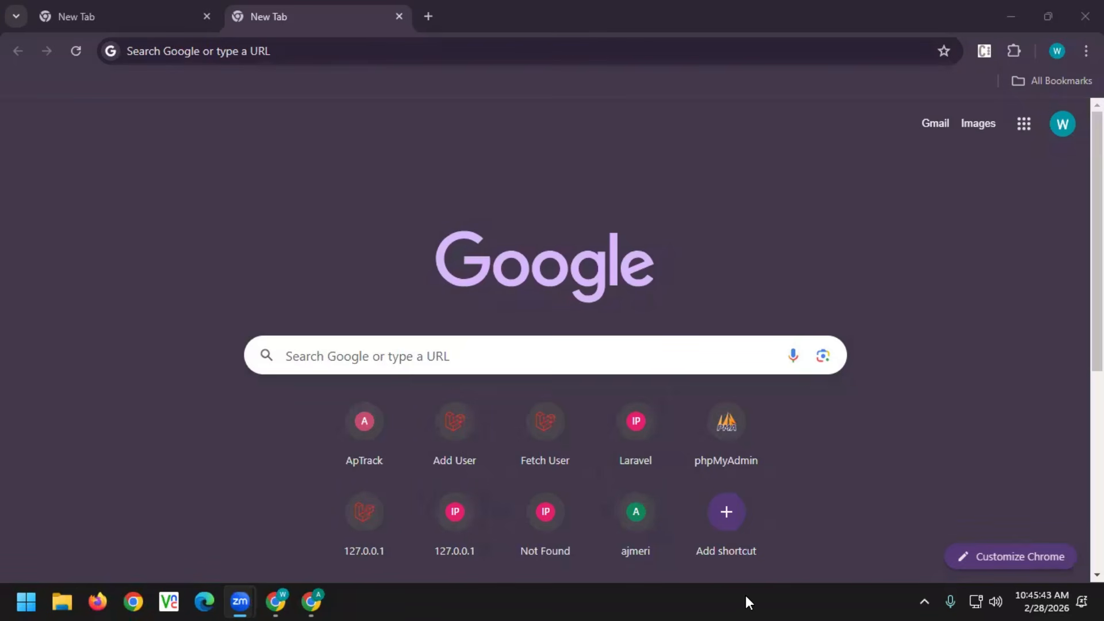
{"action": "left_click", "coordinate": [384, 57]}
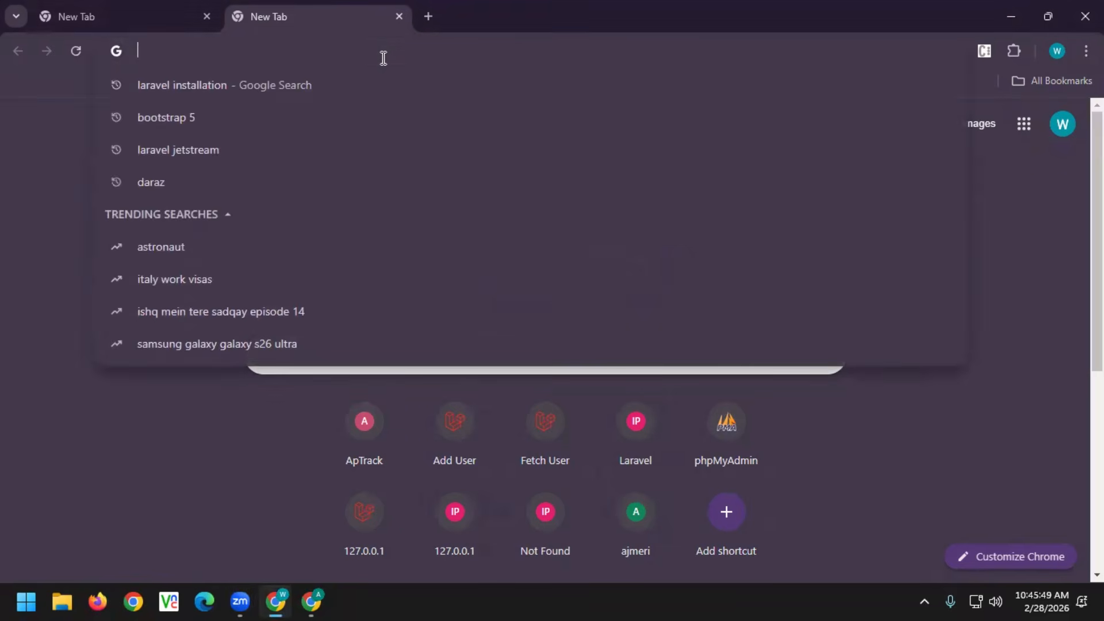
{"action": "type", "text": "ajmeri-mar"}
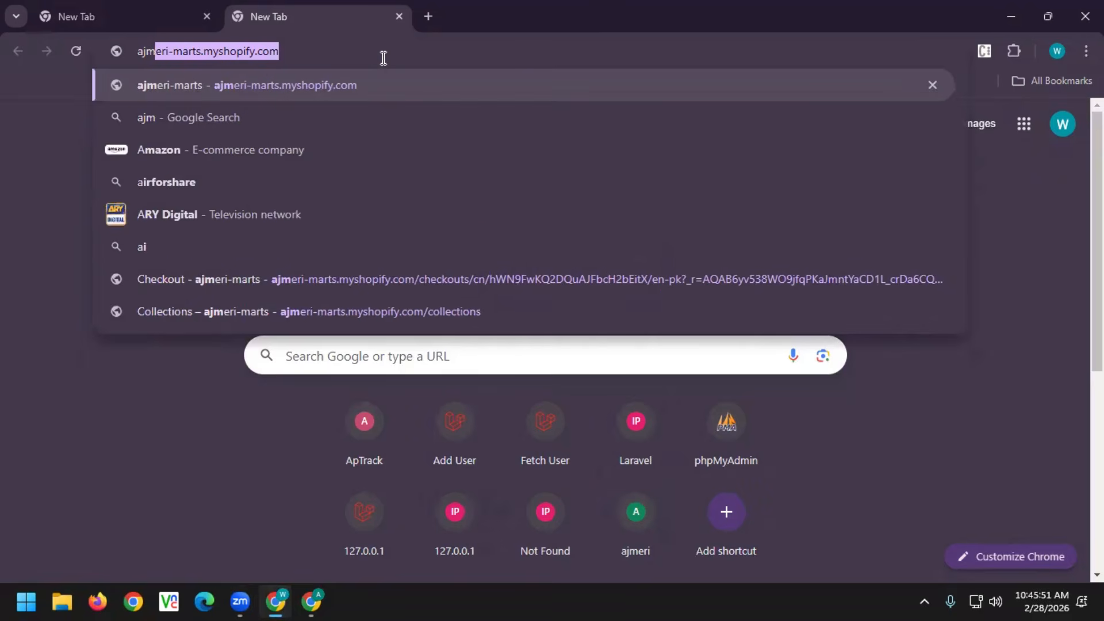
{"action": "type", "text": "ts"}
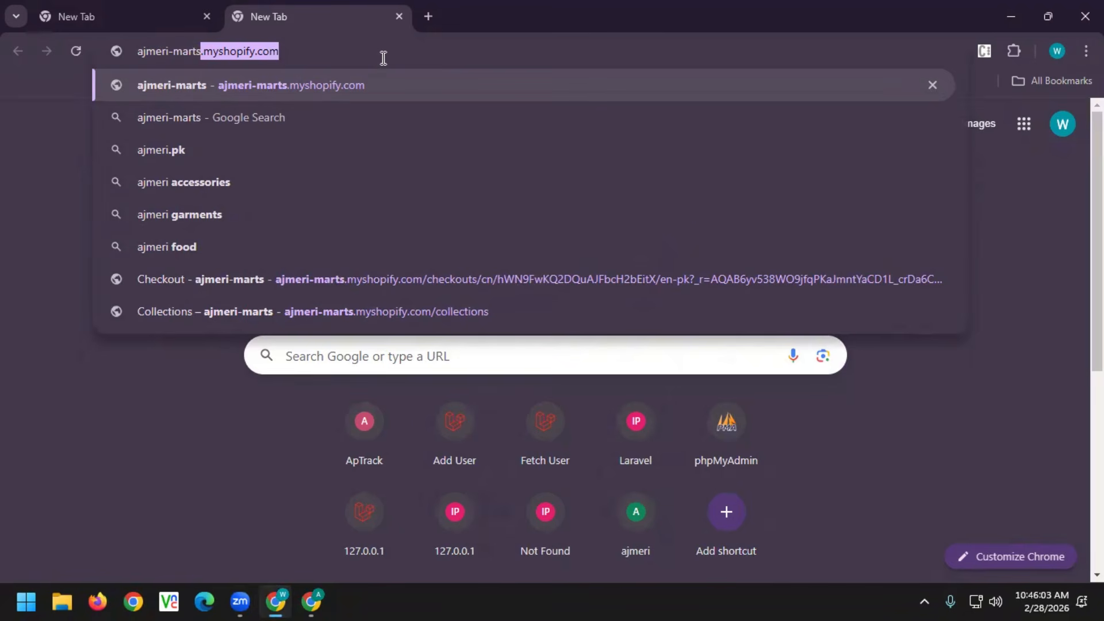
{"action": "key", "text": "Return"}
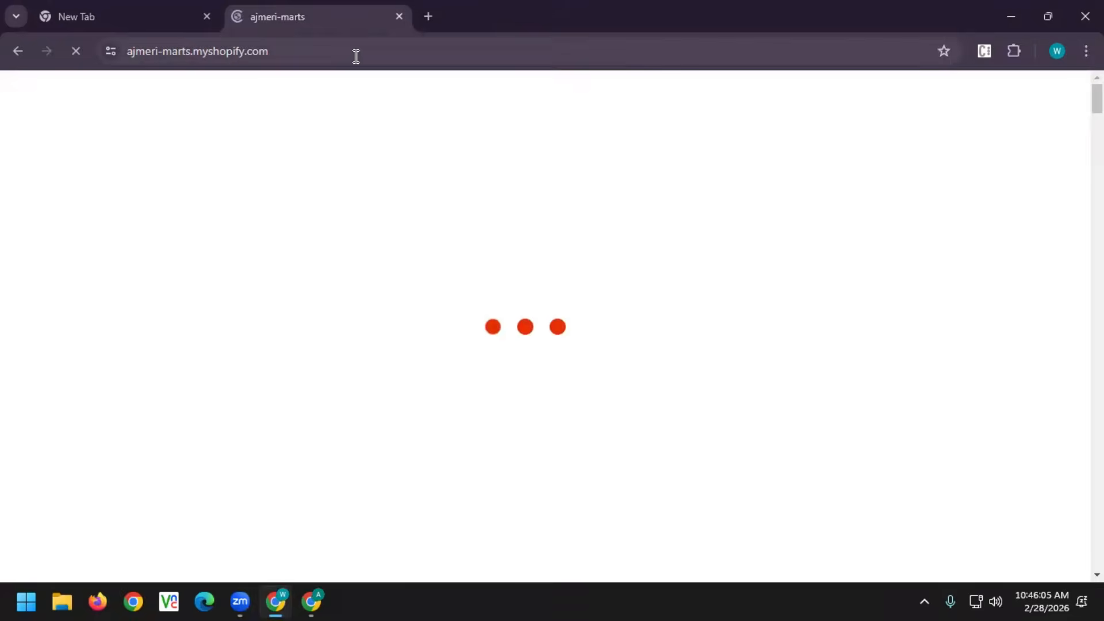
Scroll the homepage and switch New Products between the Dates and Ramzan Essentials tabs
{"action": "mouse_move", "coordinate": [551, 262]}
{"action": "scroll", "coordinate": [547, 240], "scroll_direction": "down", "scroll_amount": 3}
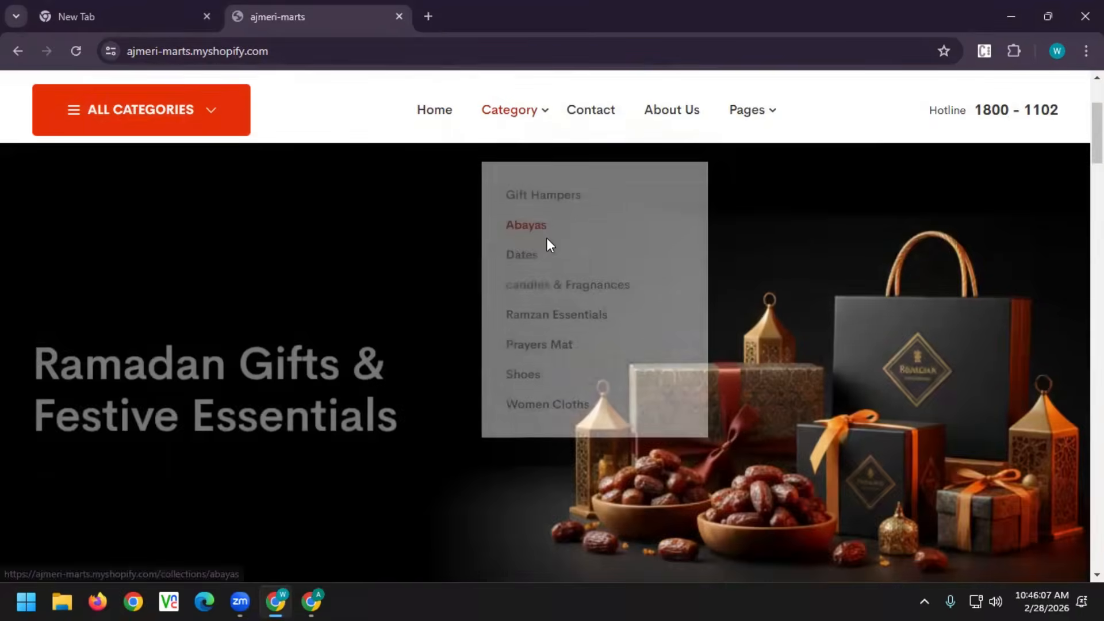
{"action": "scroll", "coordinate": [546, 237], "scroll_direction": "up", "scroll_amount": 3}
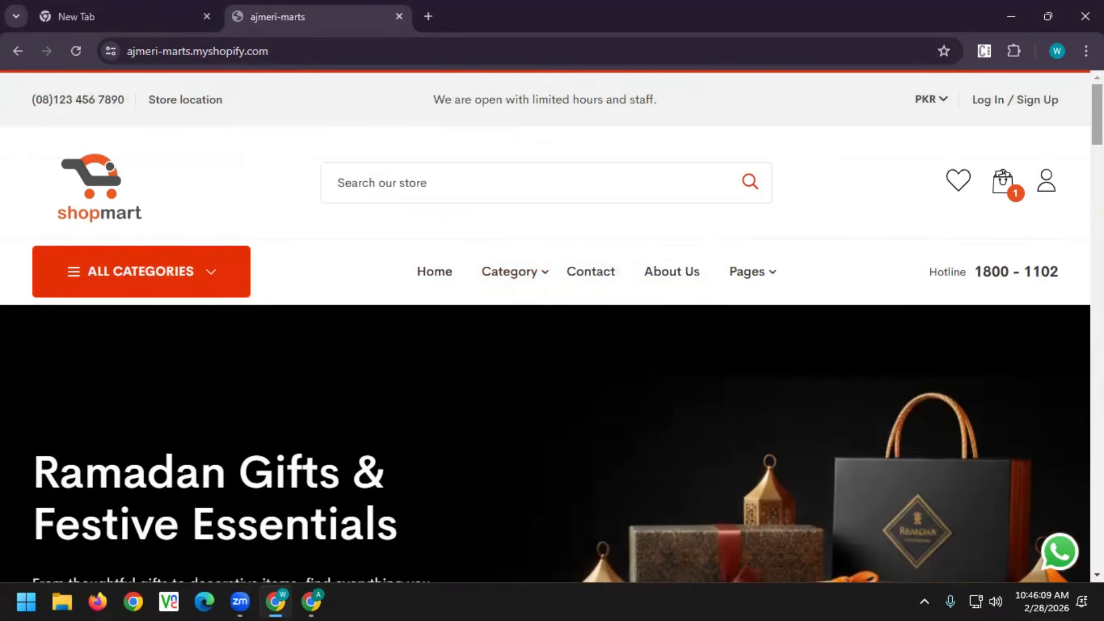
{"action": "scroll", "coordinate": [547, 288], "scroll_direction": "down", "scroll_amount": 10}
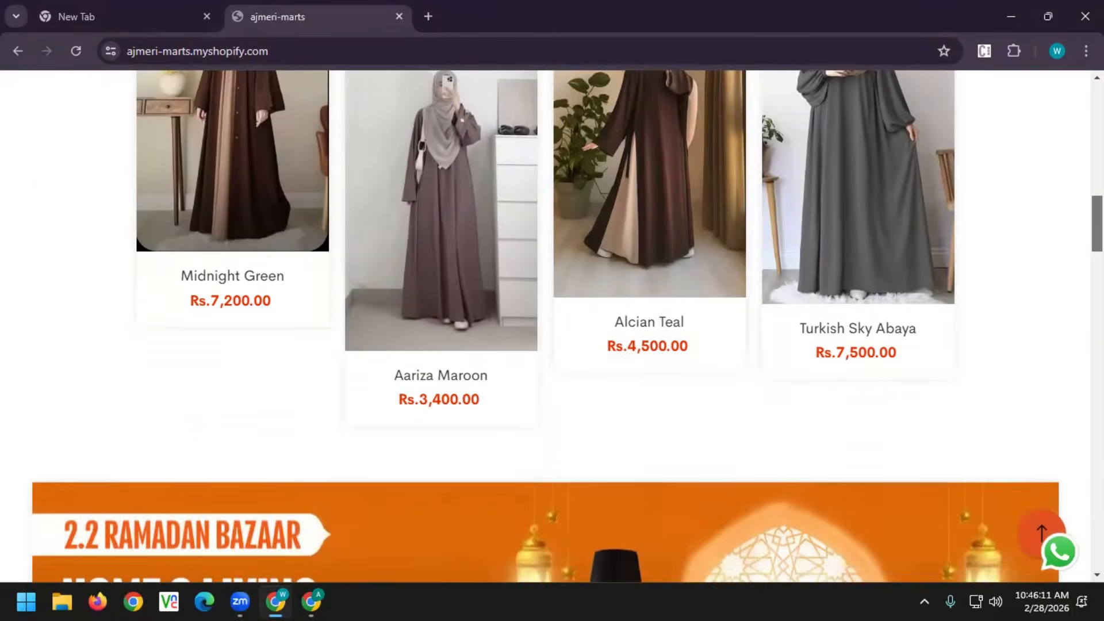
{"action": "scroll", "coordinate": [547, 322], "scroll_direction": "down", "scroll_amount": 12}
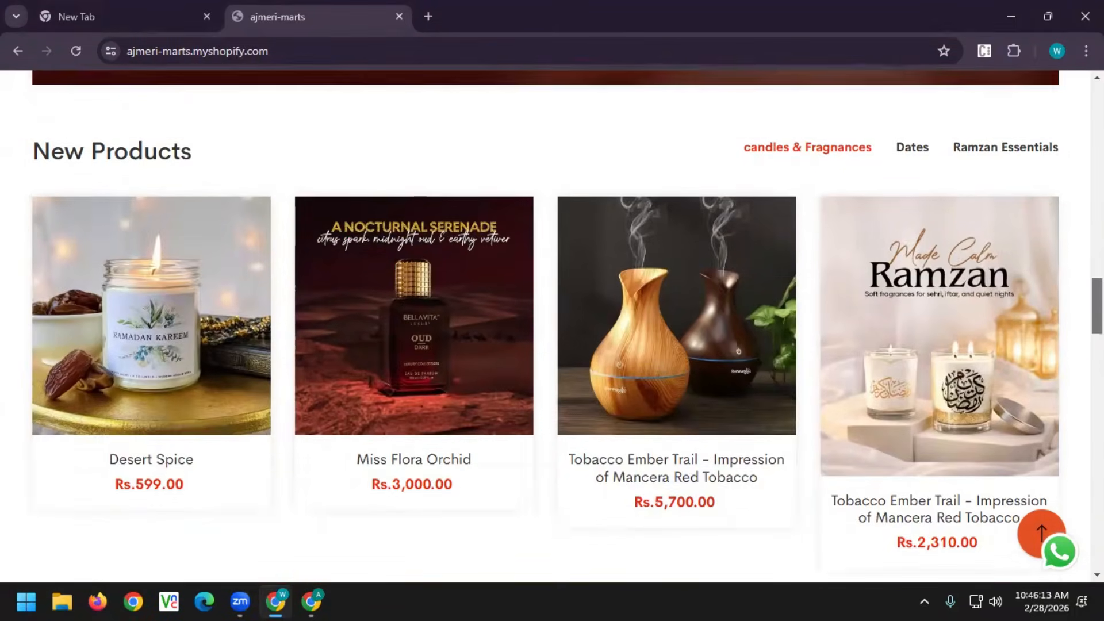
{"action": "scroll", "coordinate": [912, 324], "scroll_direction": "up", "scroll_amount": 3}
{"action": "left_click", "coordinate": [912, 324]}
{"action": "left_click", "coordinate": [1009, 324]}
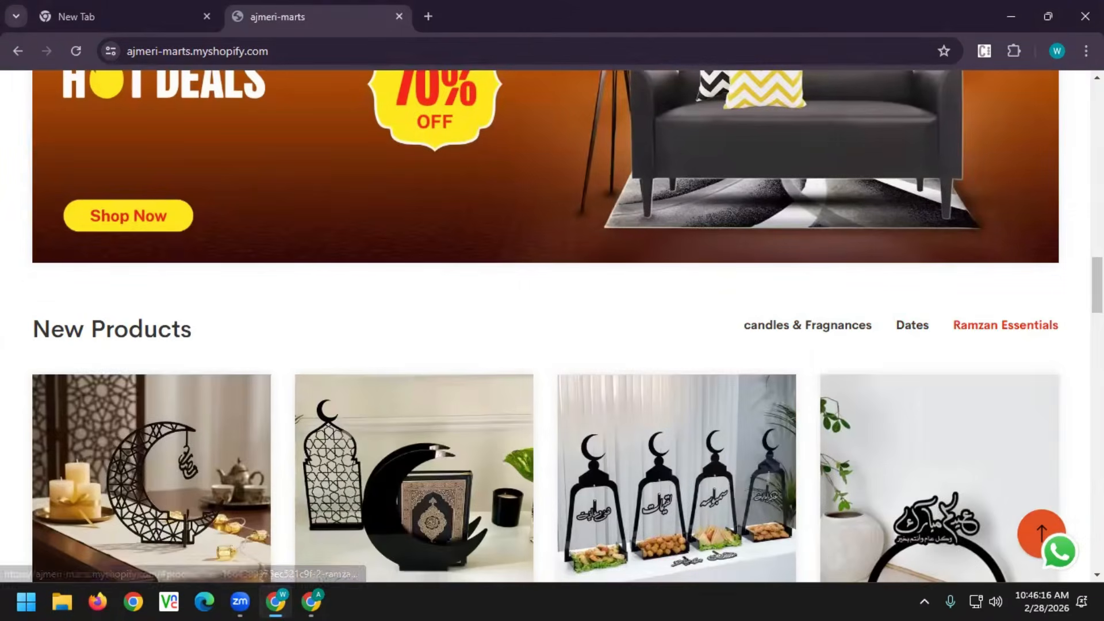
Open the store's WhatsApp chat widget and close it again
{"action": "scroll", "coordinate": [1071, 577], "scroll_direction": "down", "scroll_amount": 15}
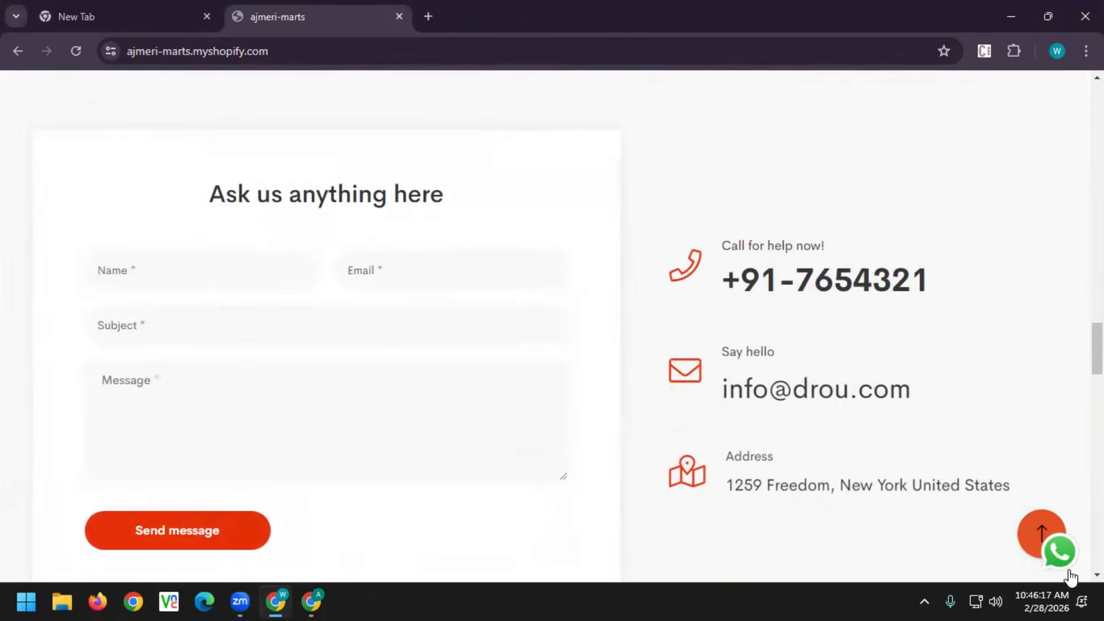
{"action": "left_click", "coordinate": [1065, 553]}
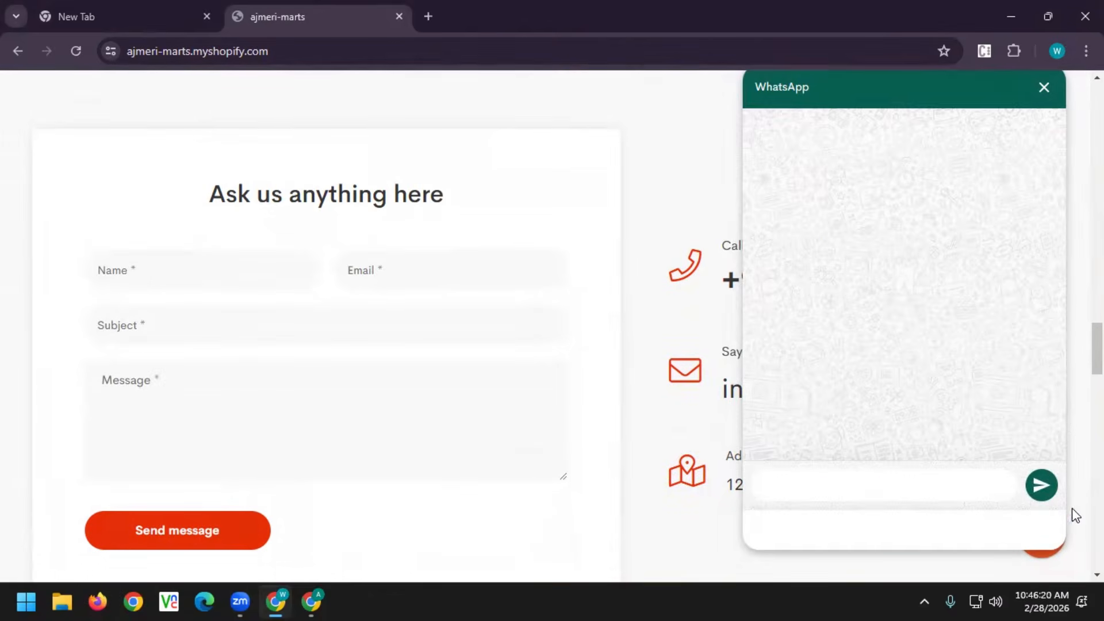
{"action": "left_click", "coordinate": [1044, 88]}
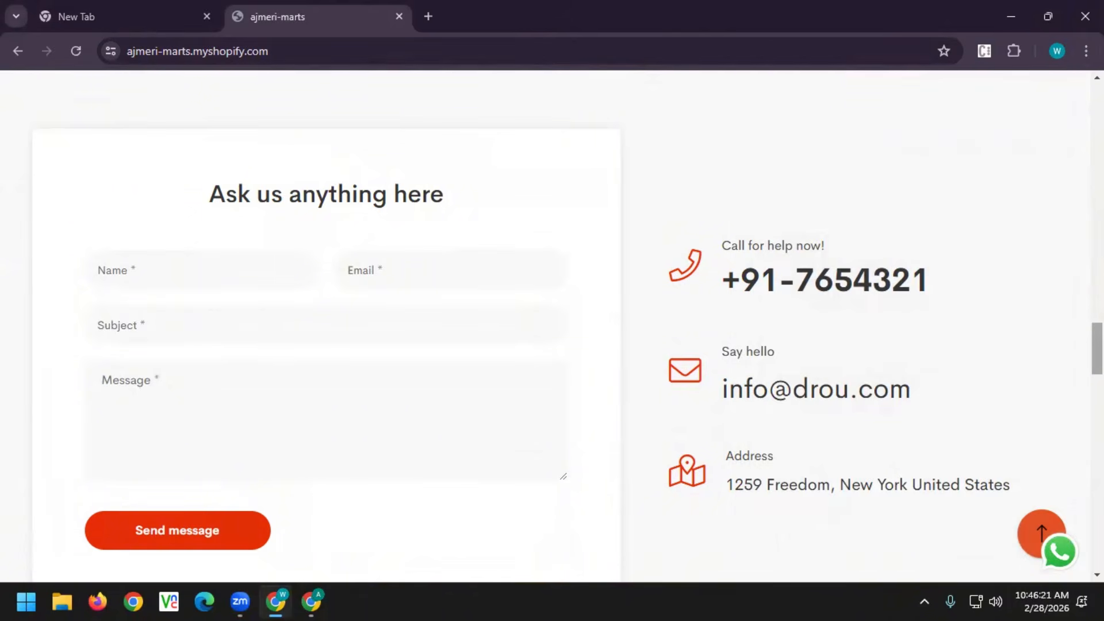
Scroll to the bottom of the homepage, jump back to the top, and show the Category menu
{"action": "scroll", "coordinate": [1044, 87], "scroll_direction": "down", "scroll_amount": 5}
{"action": "scroll", "coordinate": [552, 326], "scroll_direction": "down", "scroll_amount": 1}
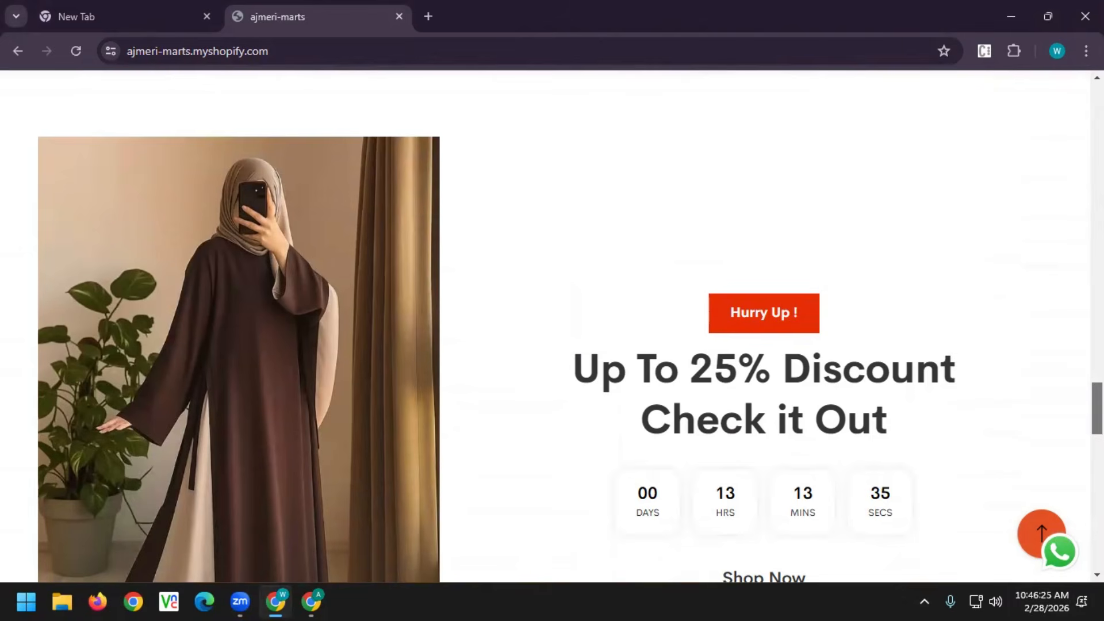
{"action": "scroll", "coordinate": [821, 290], "scroll_direction": "down", "scroll_amount": 4}
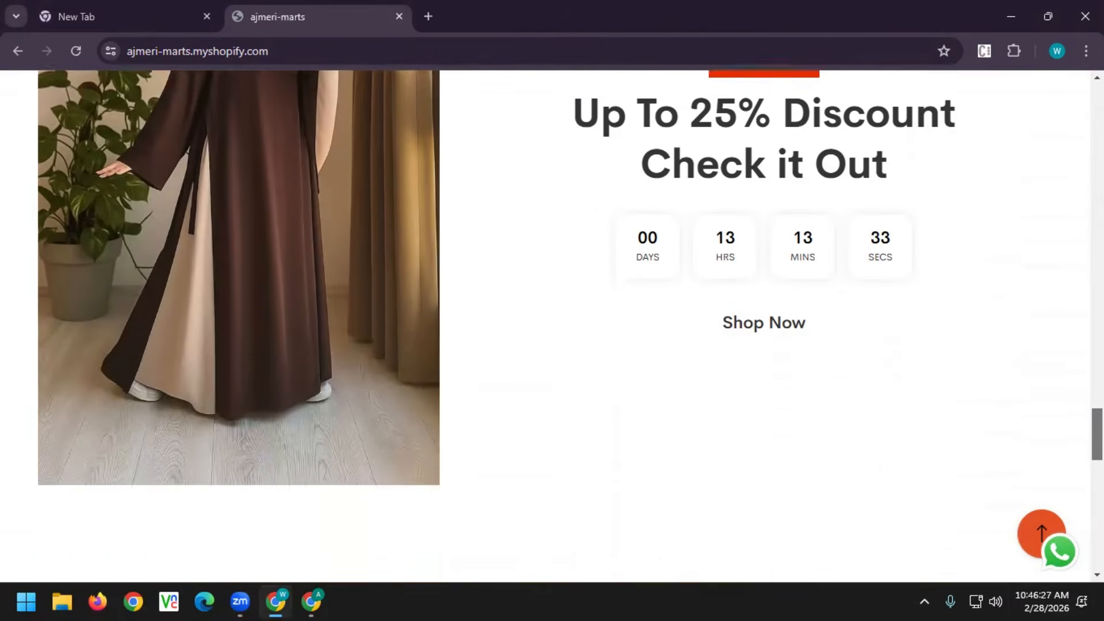
{"action": "scroll", "coordinate": [821, 290], "scroll_direction": "up", "scroll_amount": 2}
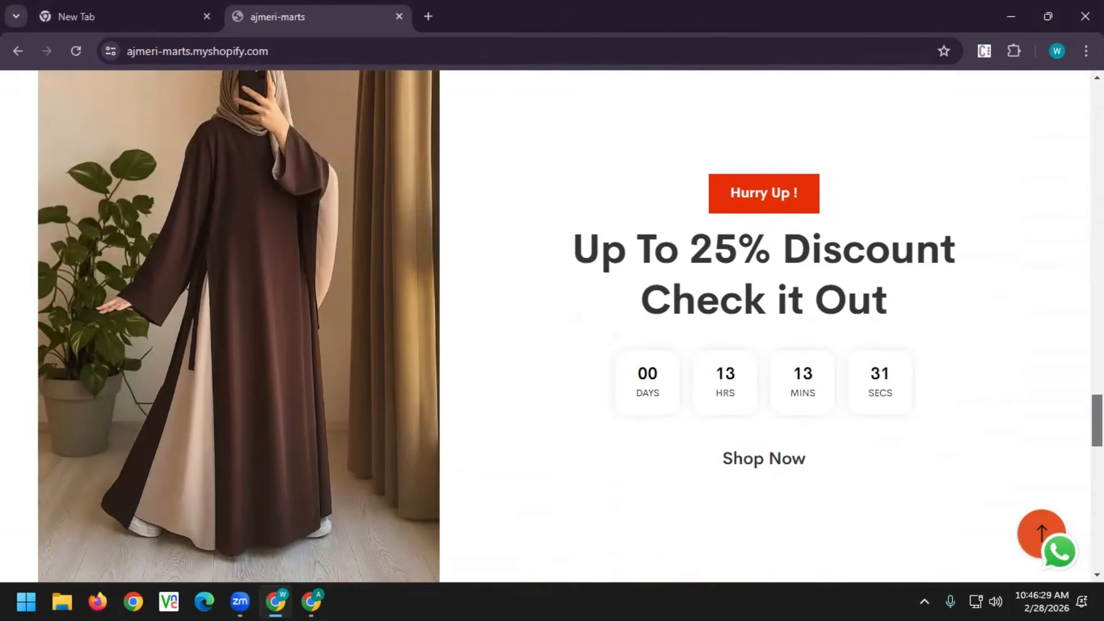
{"action": "scroll", "coordinate": [958, 461], "scroll_direction": "down", "scroll_amount": 5}
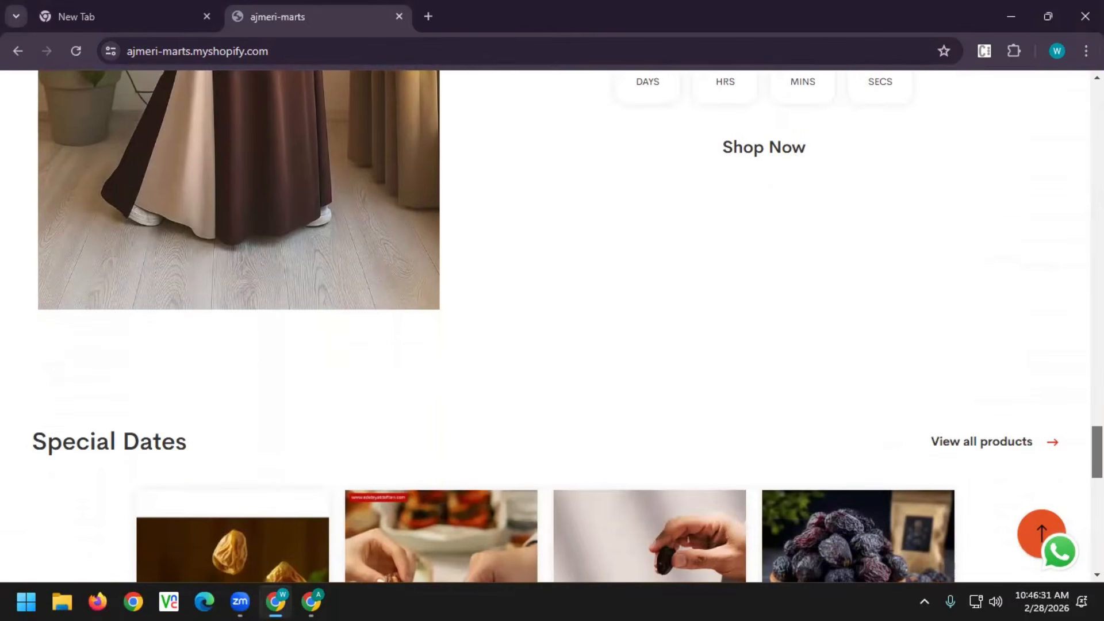
{"action": "left_click_drag", "start_coordinate": [1097, 452], "coordinate": [1097, 453]}
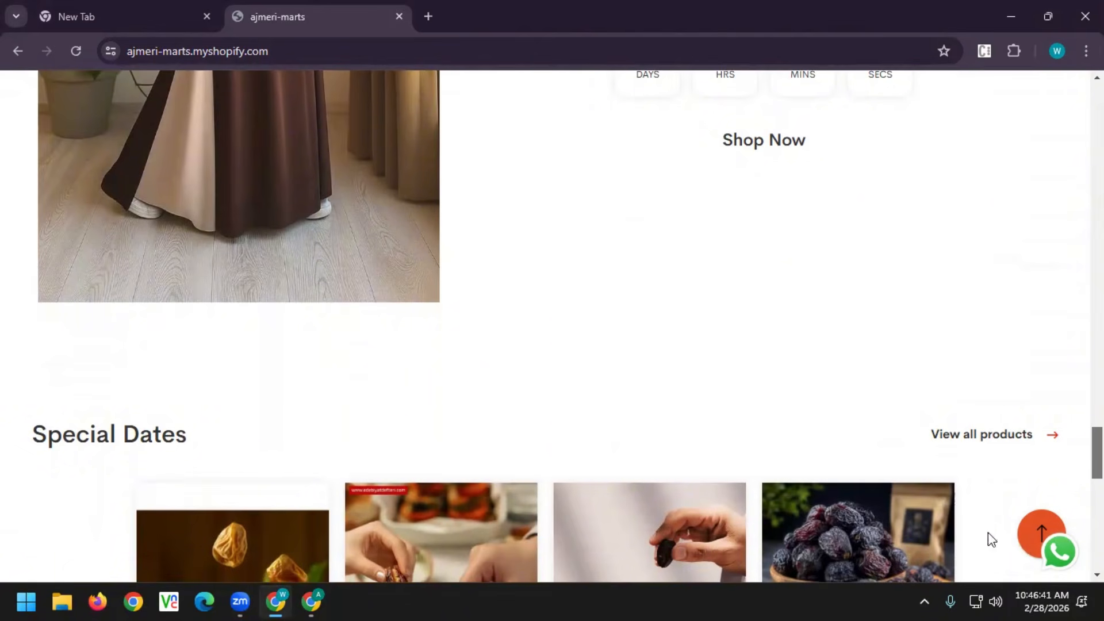
{"action": "scroll", "coordinate": [913, 439], "scroll_direction": "down", "scroll_amount": 8}
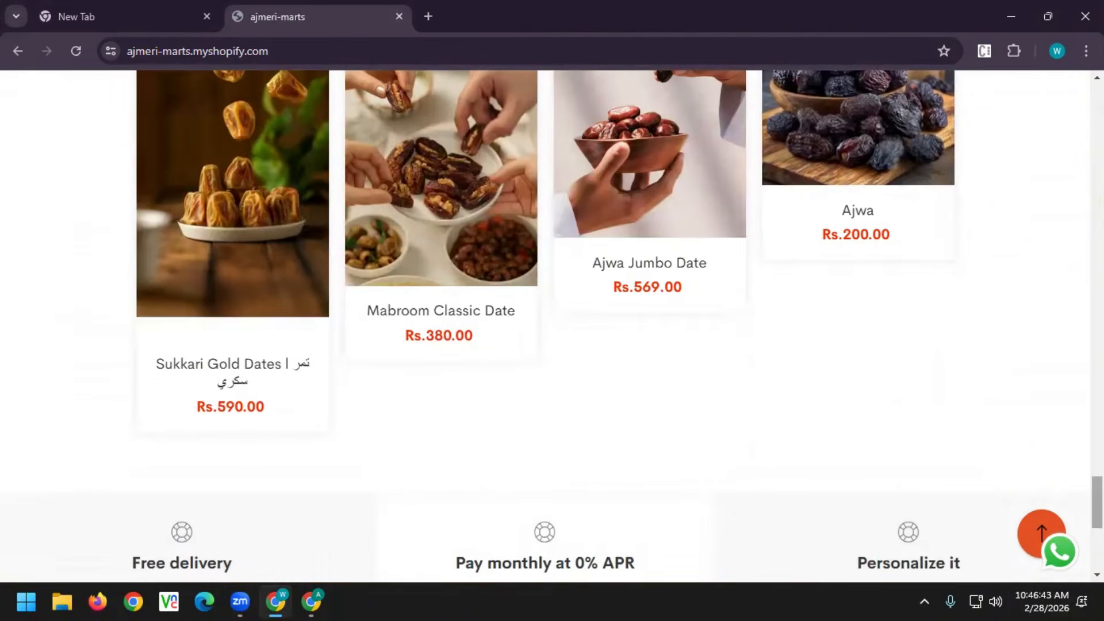
{"action": "left_click", "coordinate": [1042, 534]}
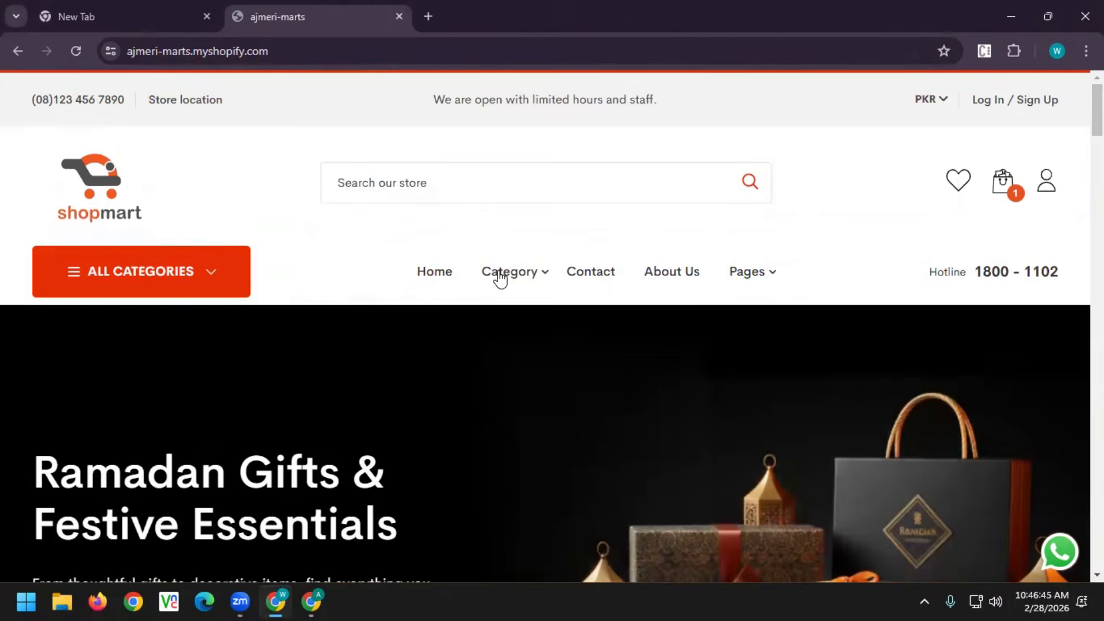
{"action": "mouse_move", "coordinate": [525, 277]}
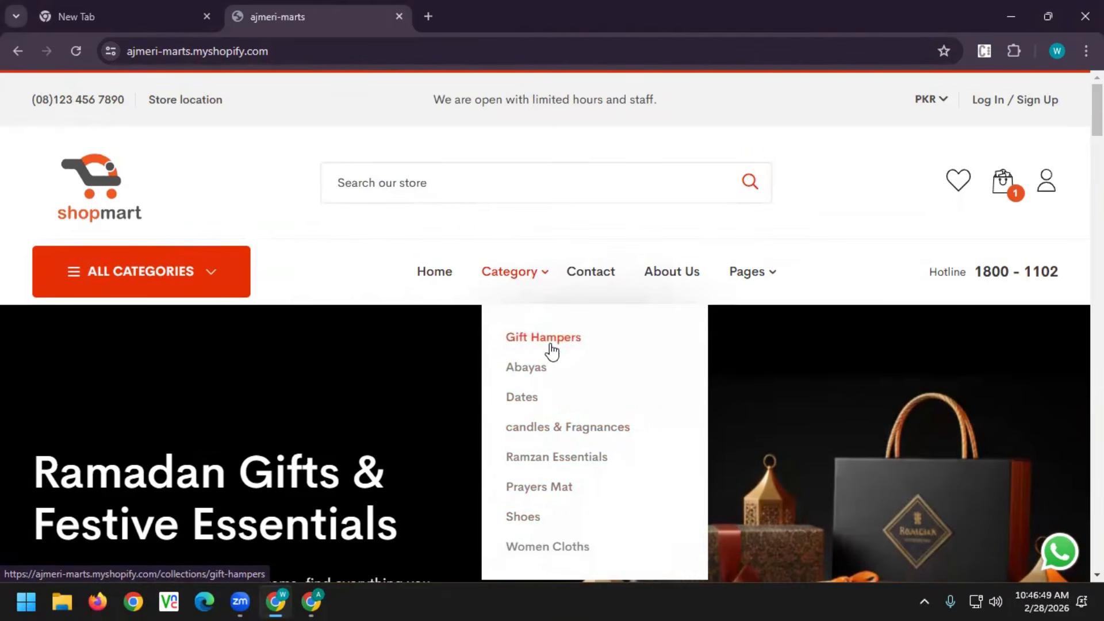
Open the Aariza Maroon product page from the Abayas collection
{"action": "left_click", "coordinate": [530, 377]}
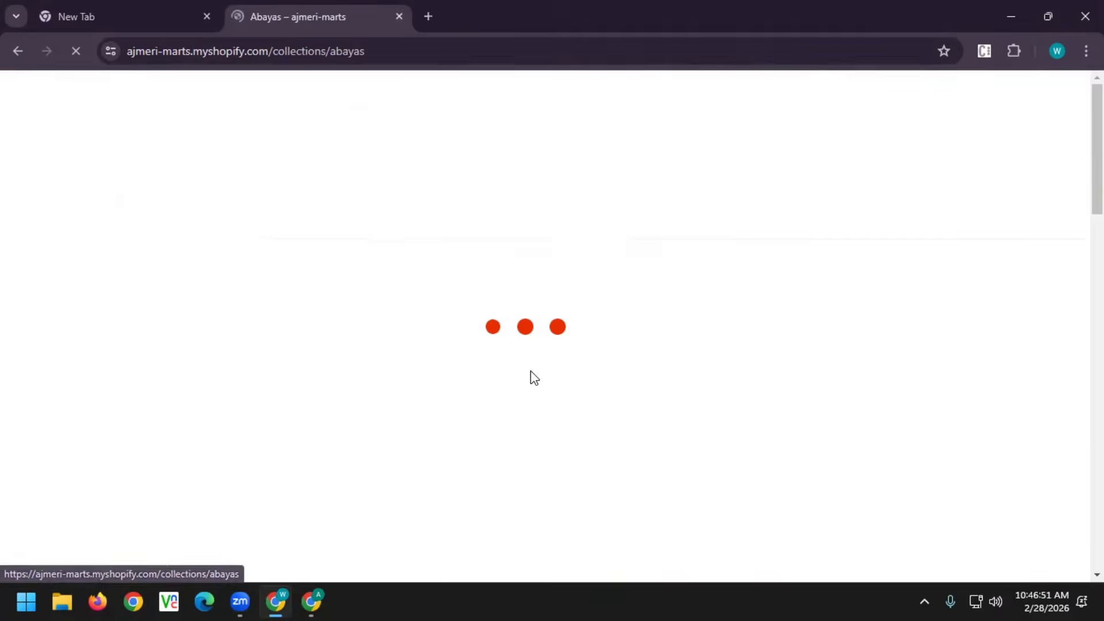
{"action": "scroll", "coordinate": [530, 376], "scroll_direction": "down", "scroll_amount": 4}
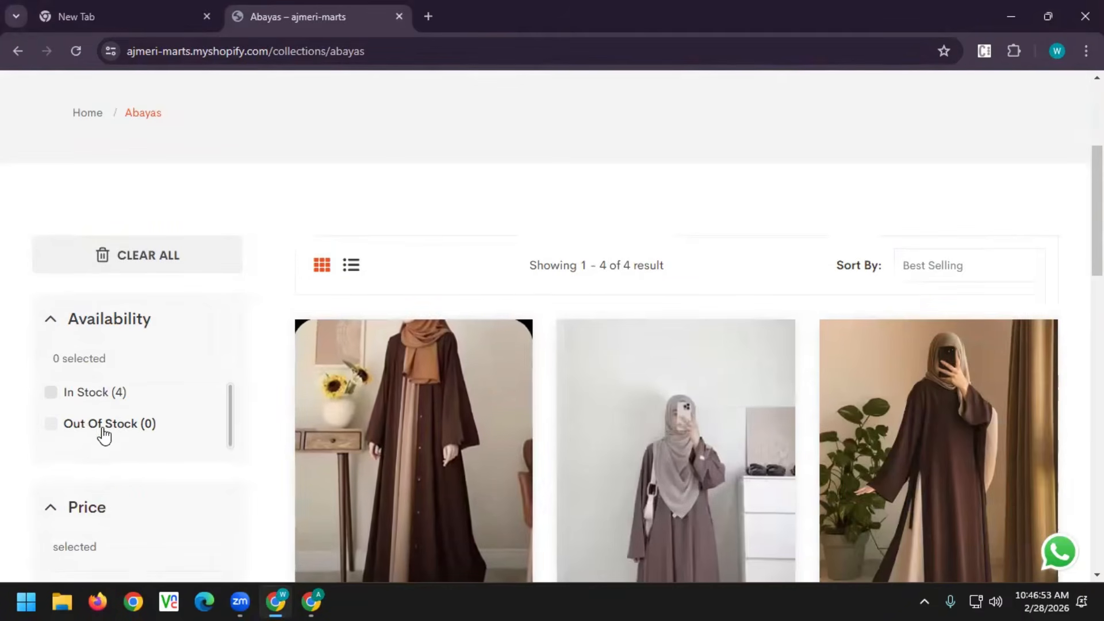
{"action": "scroll", "coordinate": [875, 458], "scroll_direction": "down", "scroll_amount": 4}
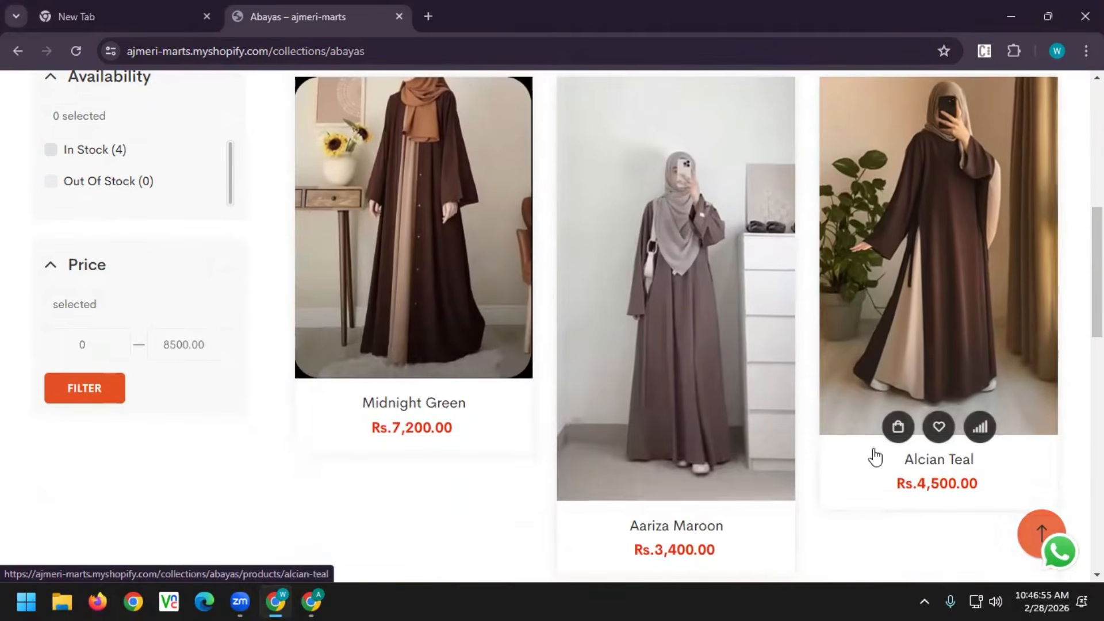
{"action": "left_click", "coordinate": [652, 298]}
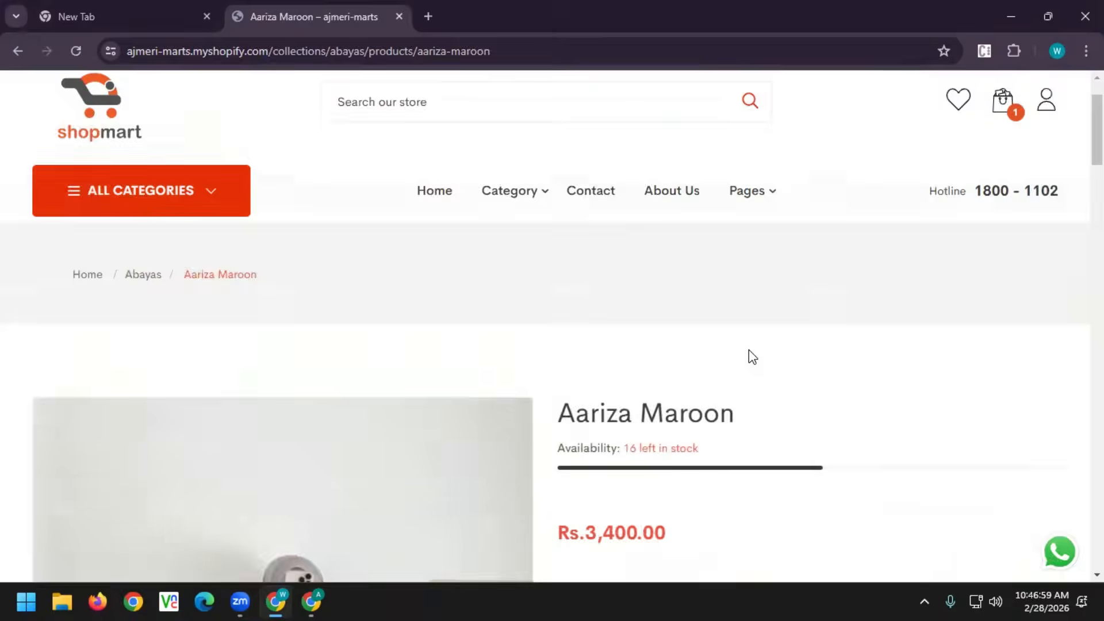
{"action": "scroll", "coordinate": [752, 356], "scroll_direction": "down", "scroll_amount": 4}
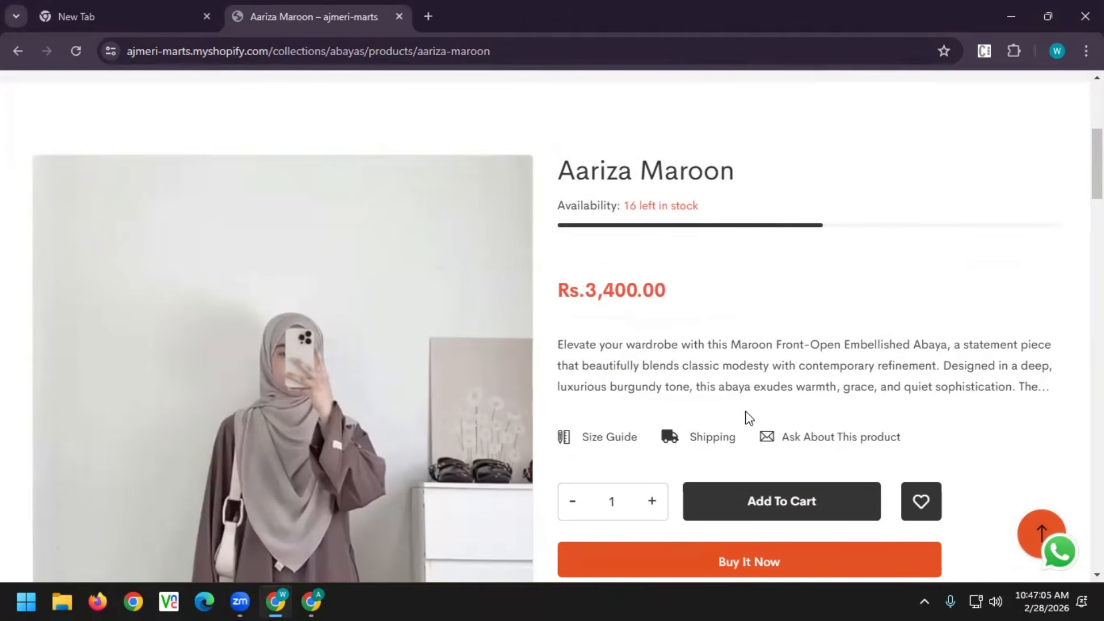
Add 16 Aariza Maroon abayas to the cart, then return to the Abayas collection
{"action": "left_click", "coordinate": [639, 497]}
{"action": "key", "text": "BackSpace"}
{"action": "type", "text": "17"}
{"action": "left_click", "coordinate": [726, 284]}
{"action": "left_click", "coordinate": [741, 500]}
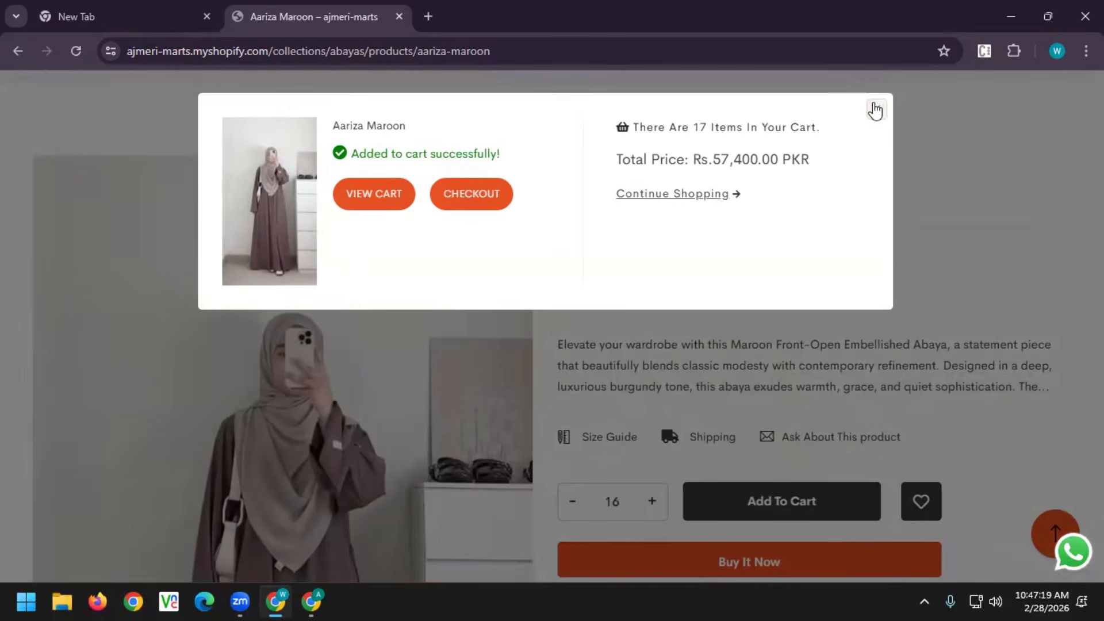
{"action": "left_click", "coordinate": [876, 109]}
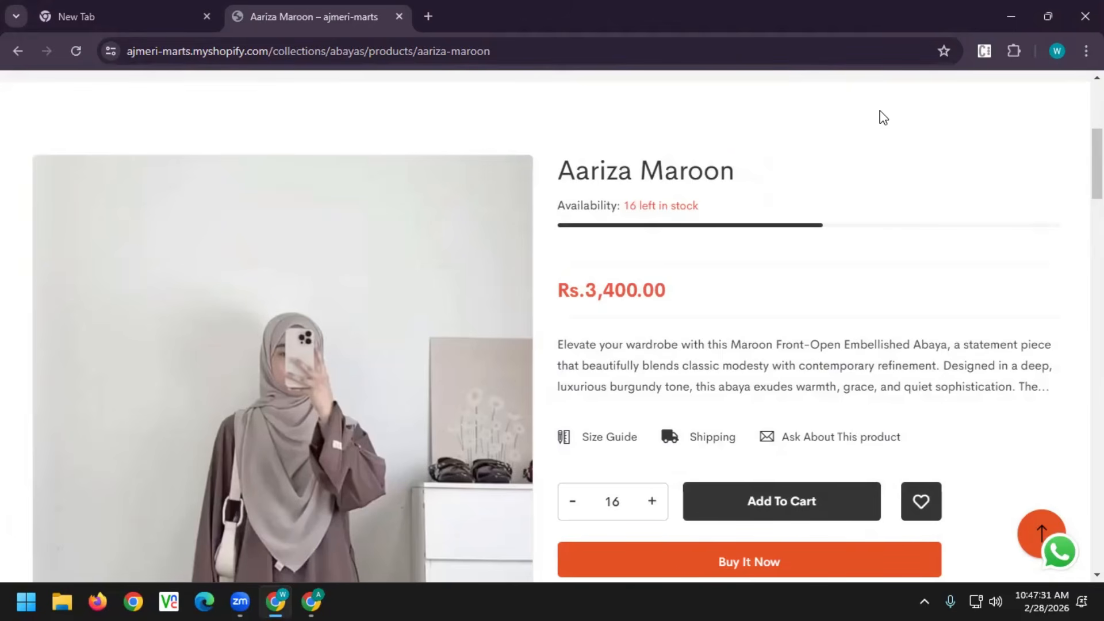
{"action": "left_click", "coordinate": [6, 52]}
Open the About Us page, scroll through it, and show the mini-cart with Aariza Maroon and Miss Flora Orchid
{"action": "scroll", "coordinate": [452, 266], "scroll_direction": "up", "scroll_amount": 2}
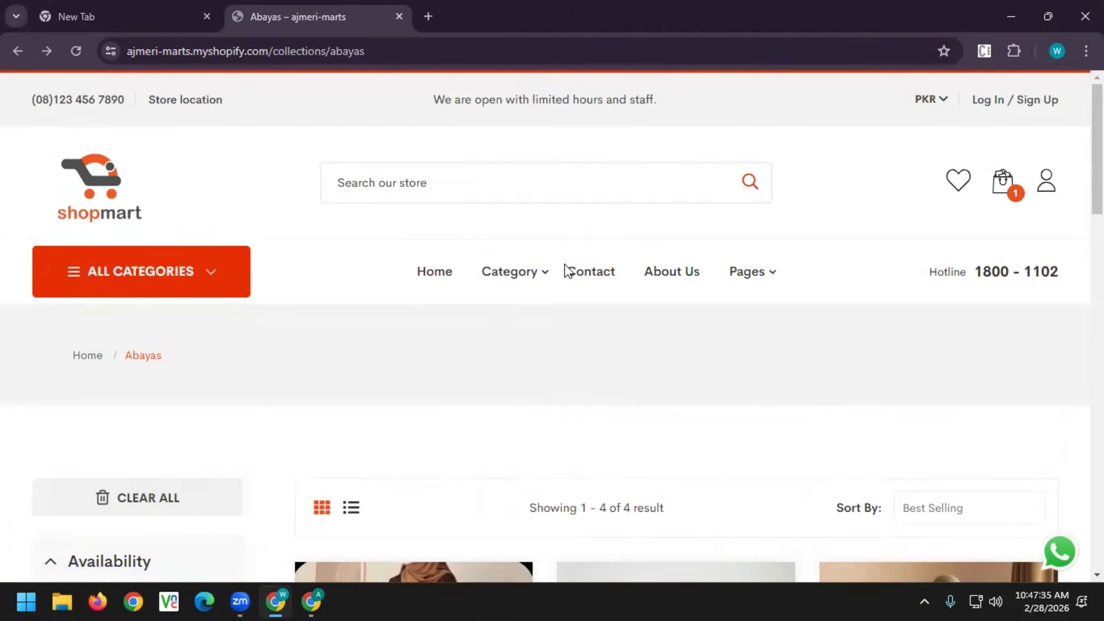
{"action": "left_click", "coordinate": [670, 279]}
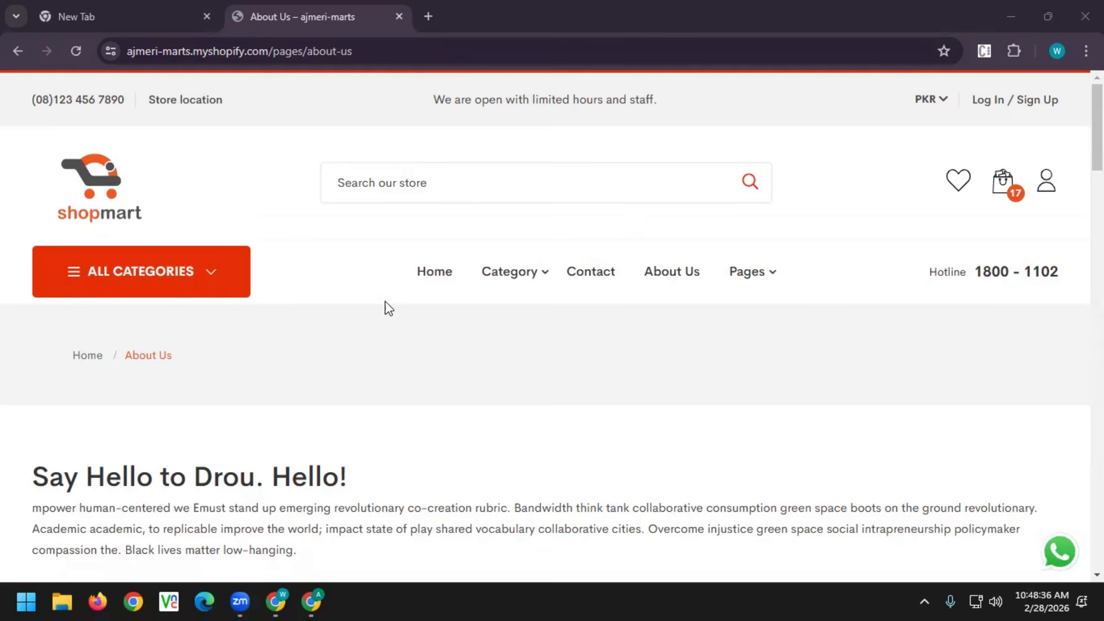
{"action": "scroll", "coordinate": [405, 336], "scroll_direction": "down", "scroll_amount": 5}
{"action": "scroll", "coordinate": [405, 333], "scroll_direction": "down", "scroll_amount": 20}
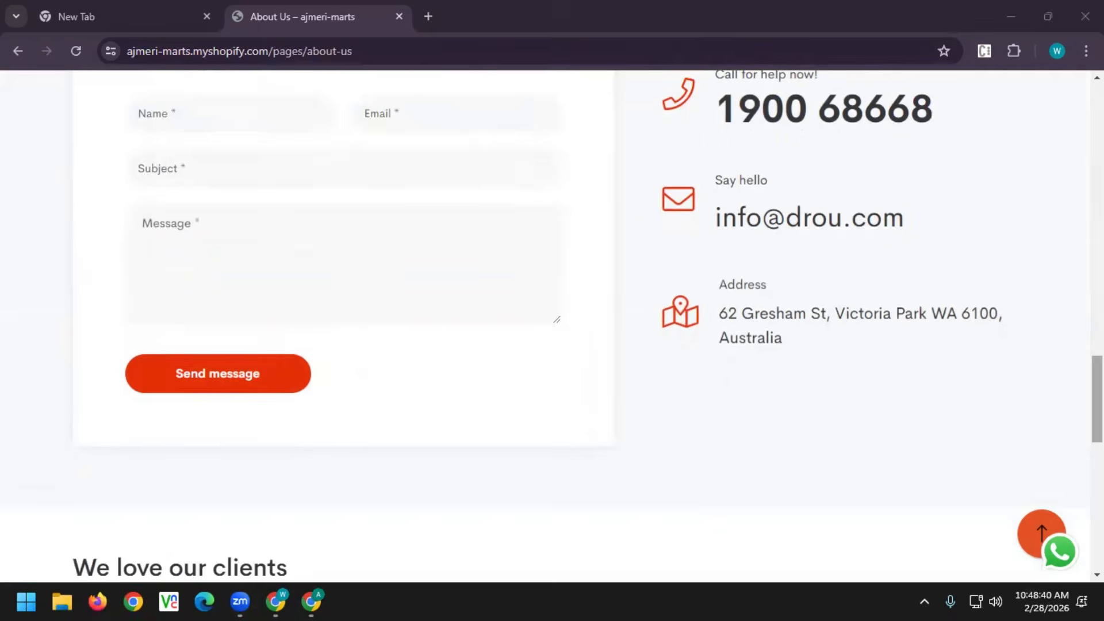
{"action": "scroll", "coordinate": [778, 284], "scroll_direction": "up", "scroll_amount": 20}
{"action": "mouse_move", "coordinate": [764, 277]}
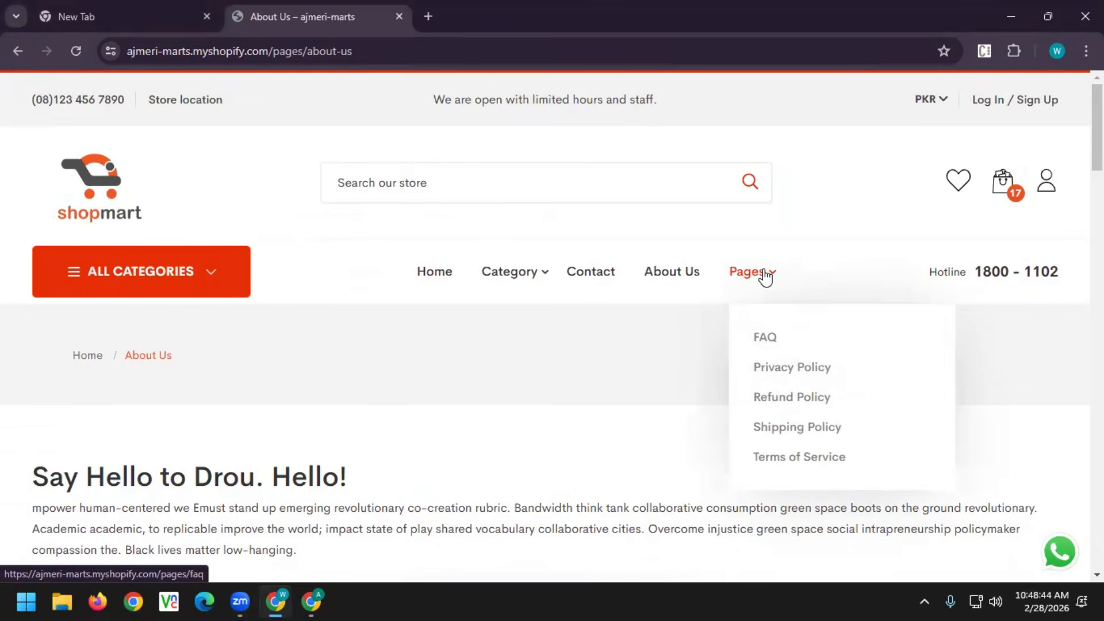
{"action": "mouse_move", "coordinate": [513, 279]}
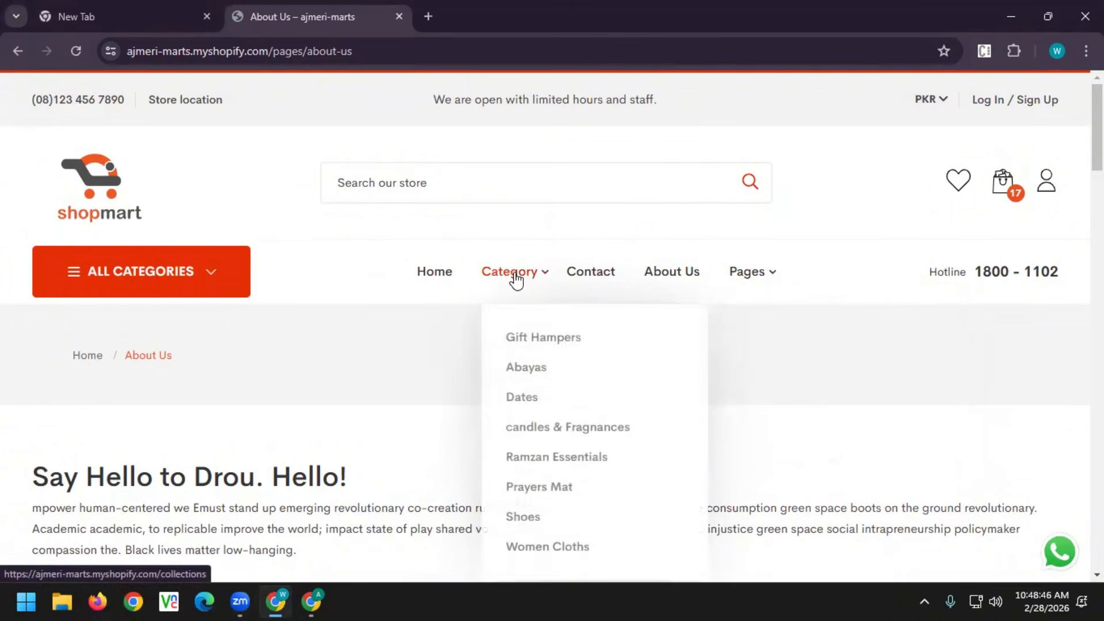
{"action": "mouse_move", "coordinate": [1001, 190]}
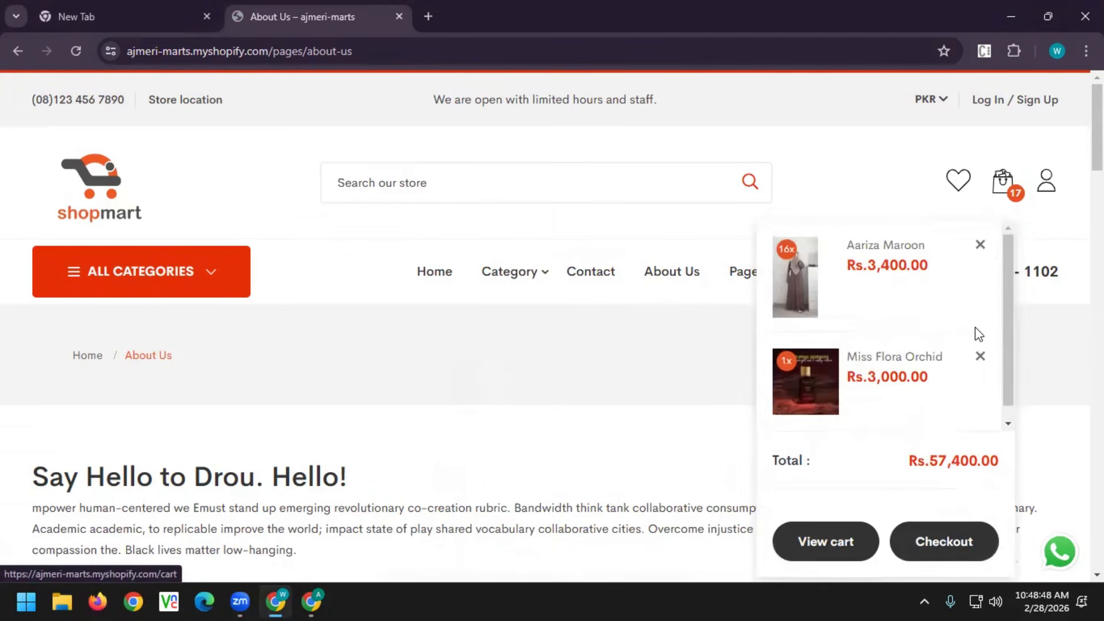
{"action": "scroll", "coordinate": [979, 333], "scroll_direction": "down", "scroll_amount": 1}
{"action": "scroll", "coordinate": [980, 334], "scroll_direction": "up", "scroll_amount": 1}
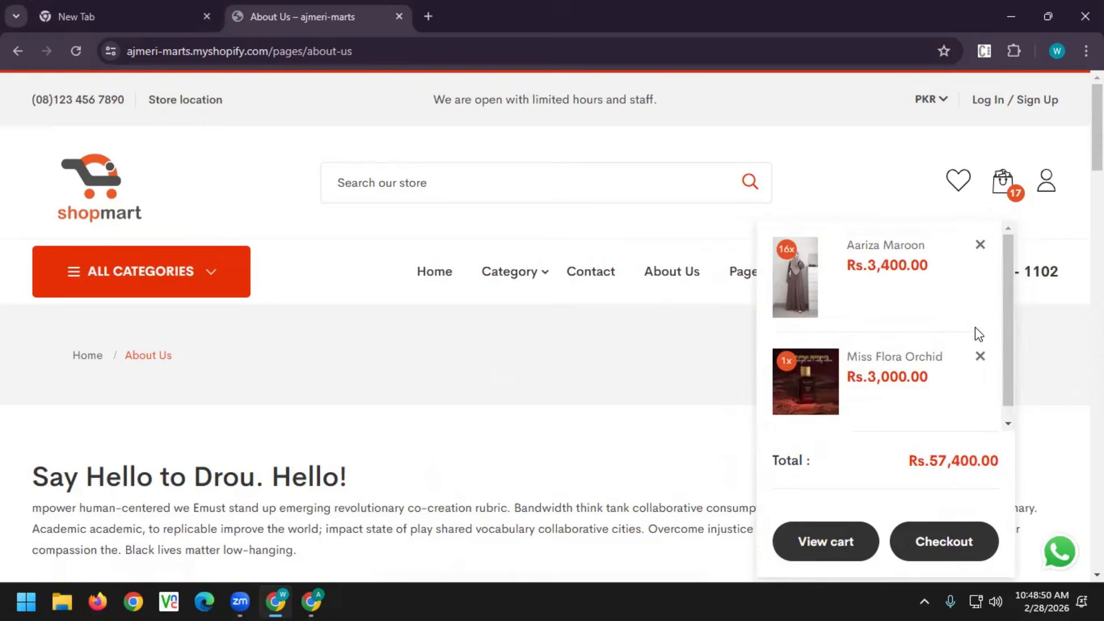
{"action": "left_click", "coordinate": [922, 556]}
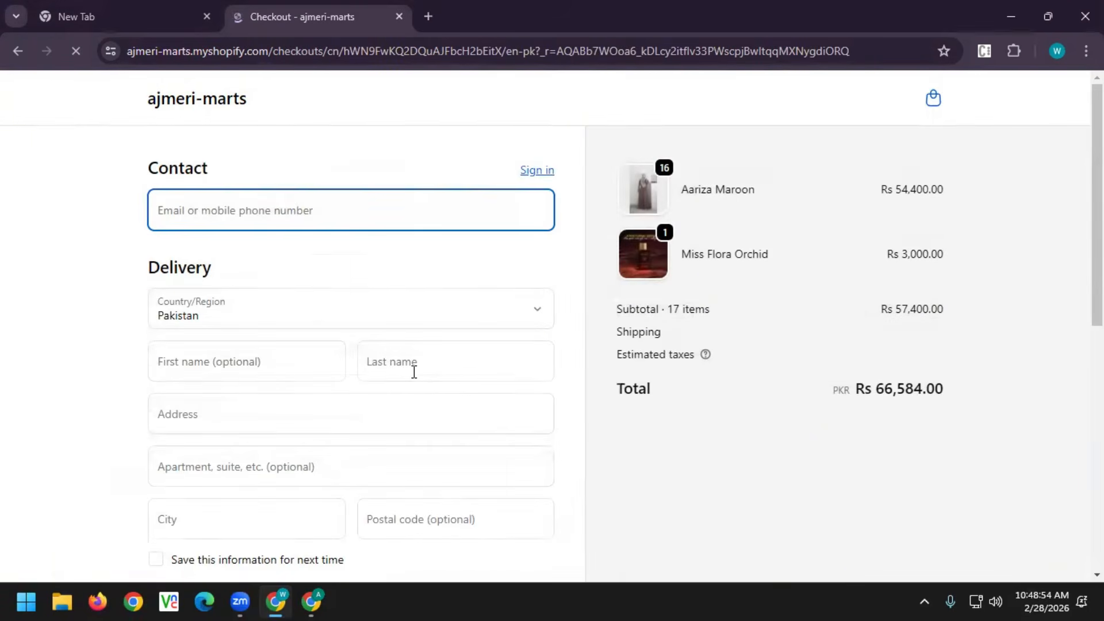
{"action": "scroll", "coordinate": [414, 372], "scroll_direction": "down", "scroll_amount": 7}
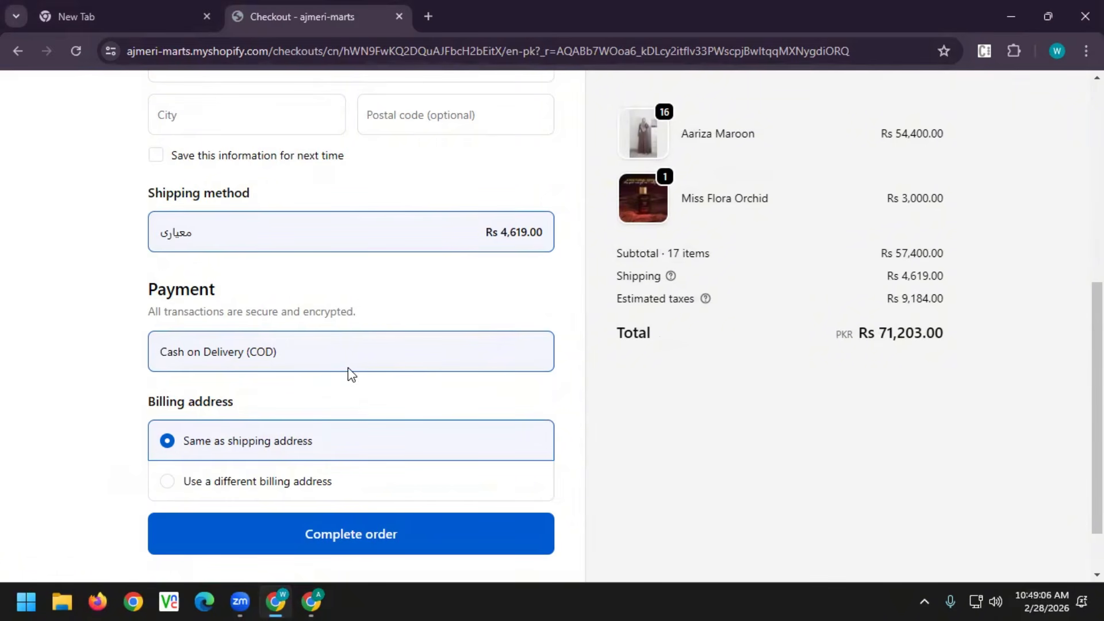
{"action": "scroll", "coordinate": [713, 355], "scroll_direction": "up", "scroll_amount": 7}
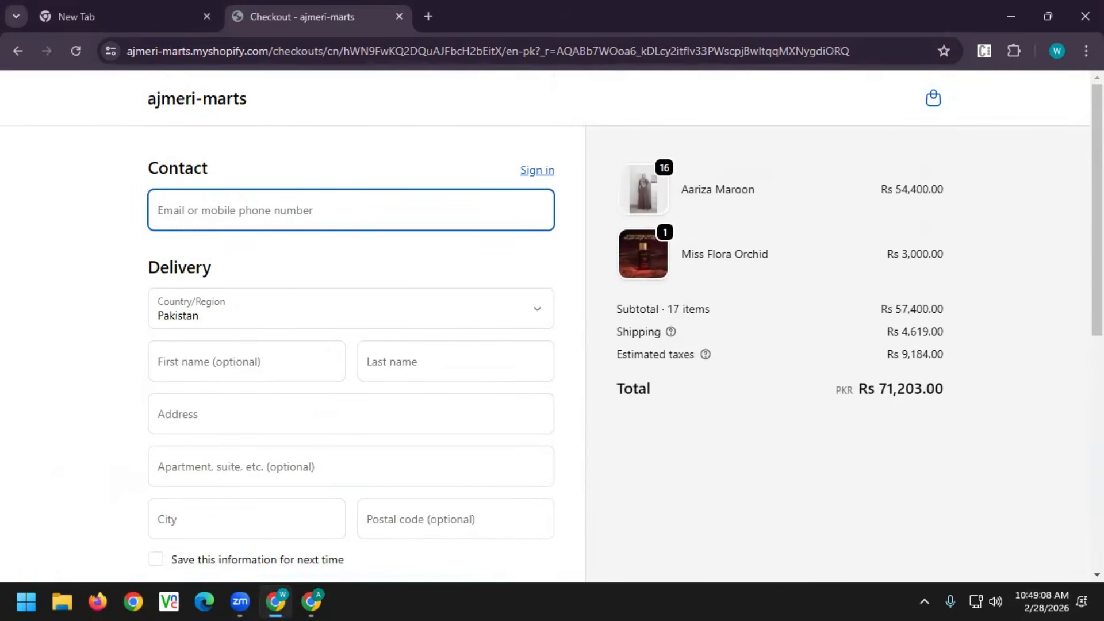
Return from checkout to About Us, go to the store's home page, and open a new tab
{"action": "left_click", "coordinate": [18, 51]}
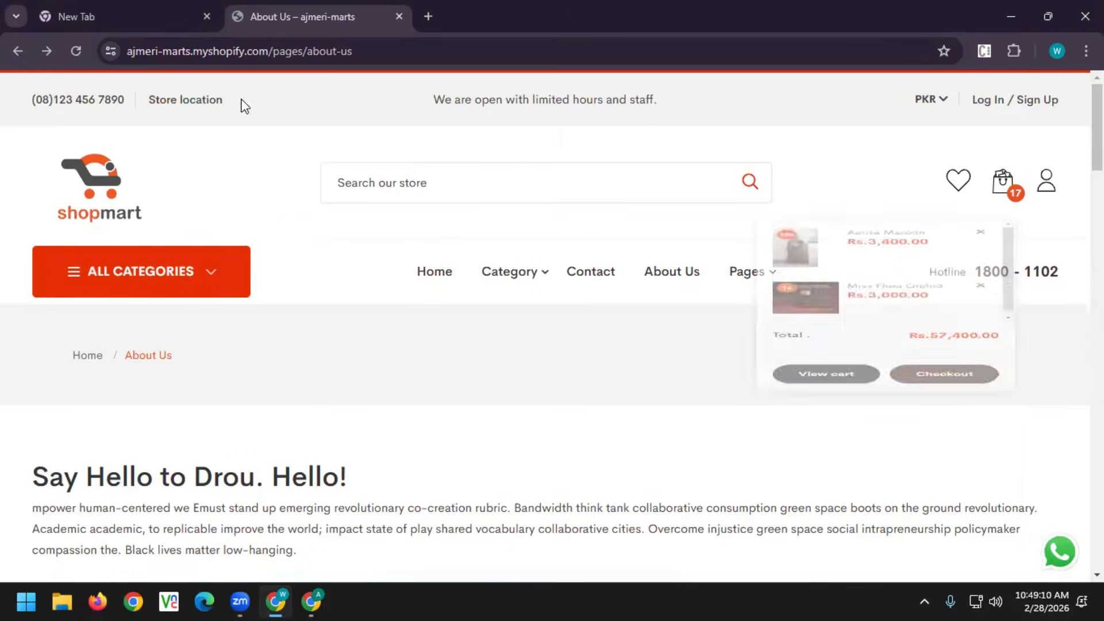
{"action": "scroll", "coordinate": [843, 438], "scroll_direction": "down", "scroll_amount": 10}
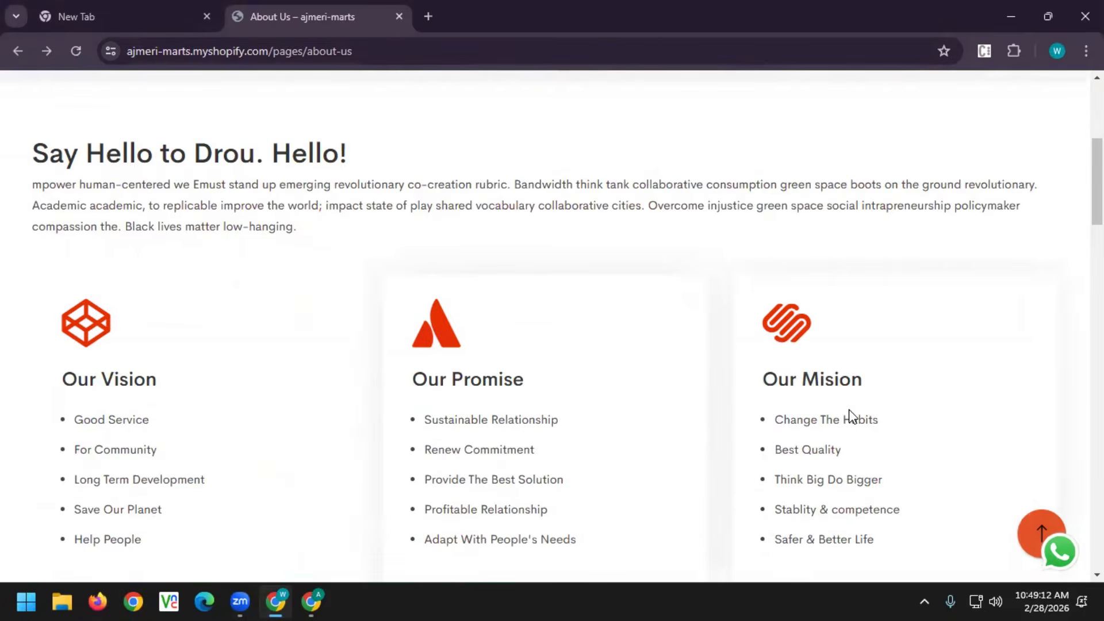
{"action": "scroll", "coordinate": [545, 326], "scroll_direction": "up", "scroll_amount": 10}
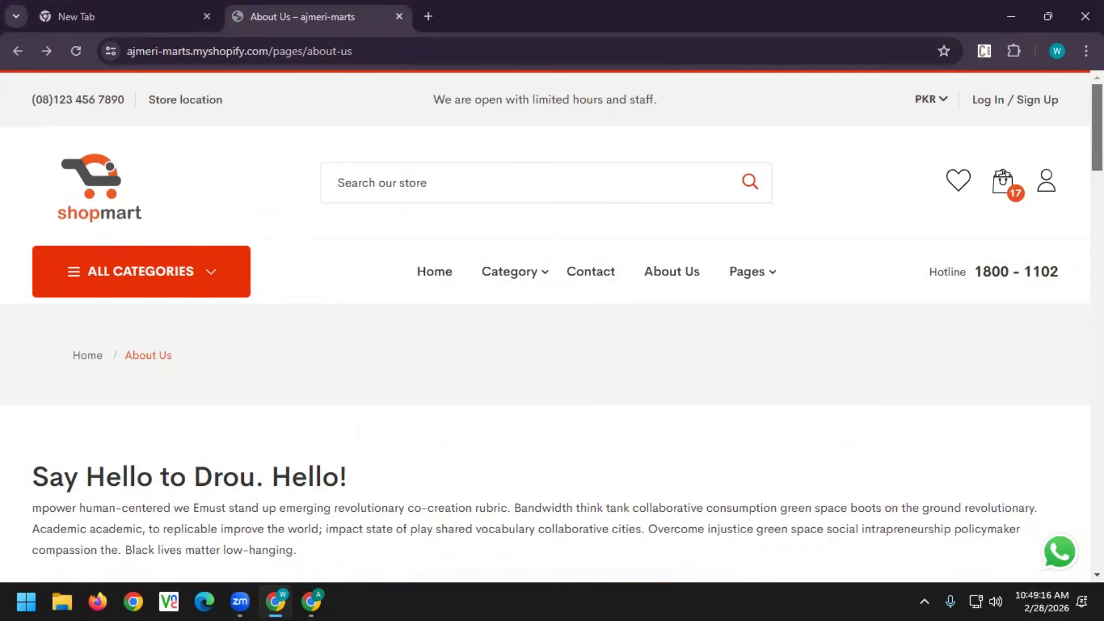
{"action": "left_click", "coordinate": [438, 274]}
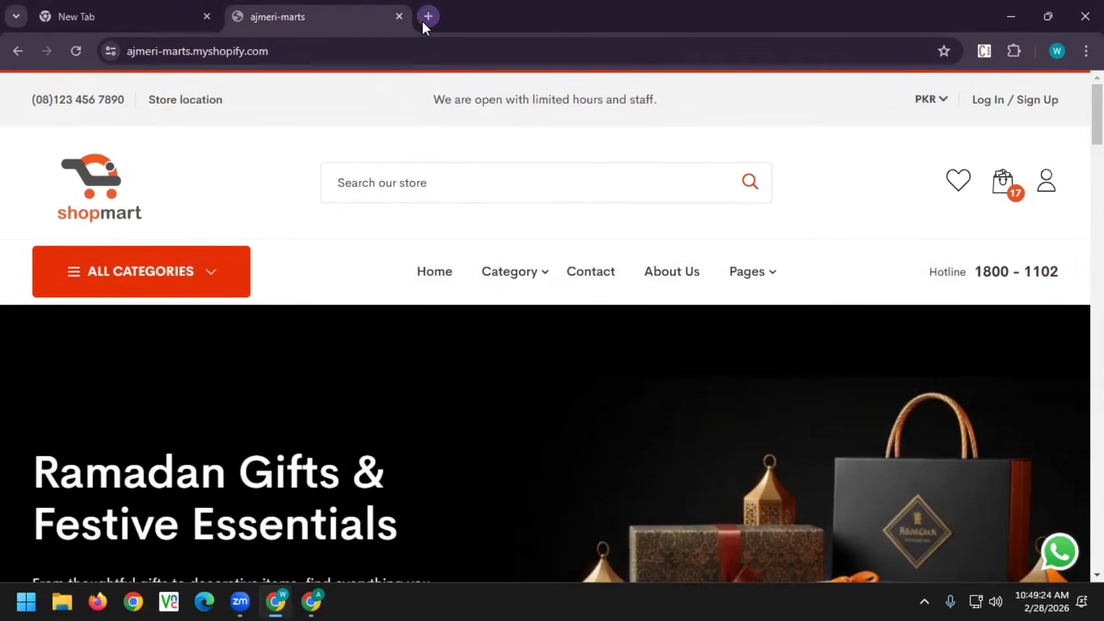
{"action": "left_click", "coordinate": [428, 17]}
Close the storefront tab, Google 'shopify', and open the sponsored Shopify result
{"action": "left_click", "coordinate": [399, 16]}
{"action": "left_click", "coordinate": [356, 54]}
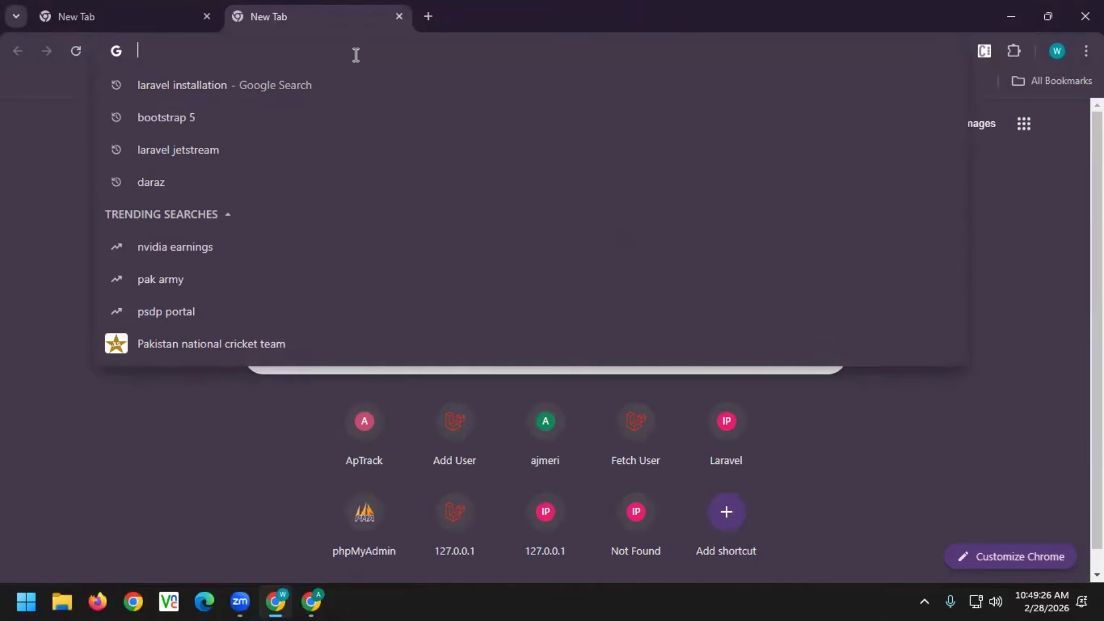
{"action": "type", "text": "sho"}
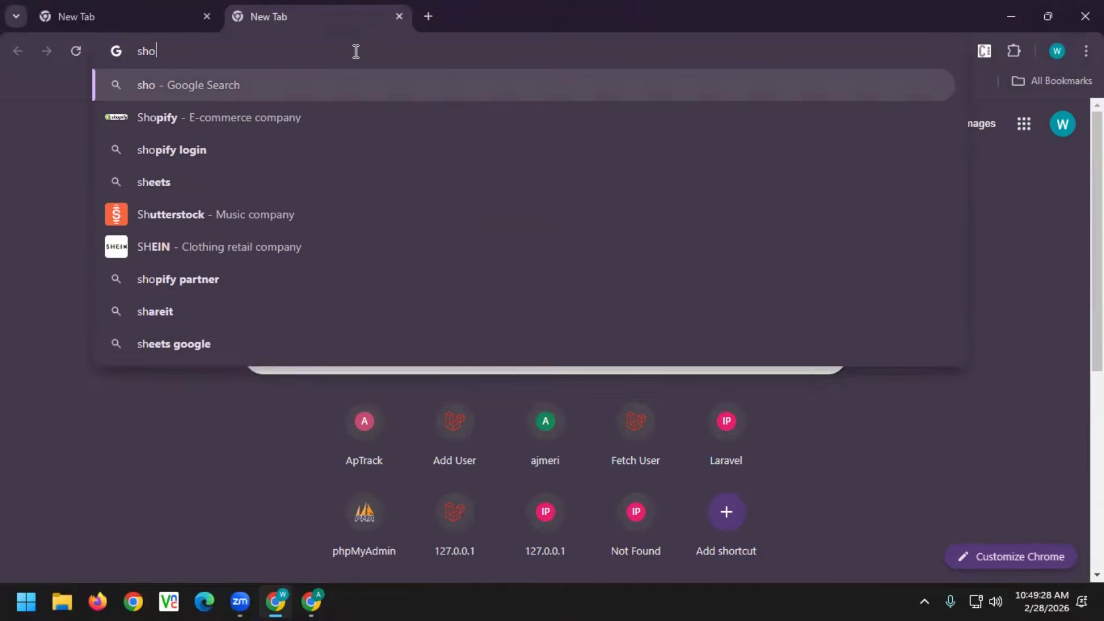
{"action": "type", "text": "pif"}
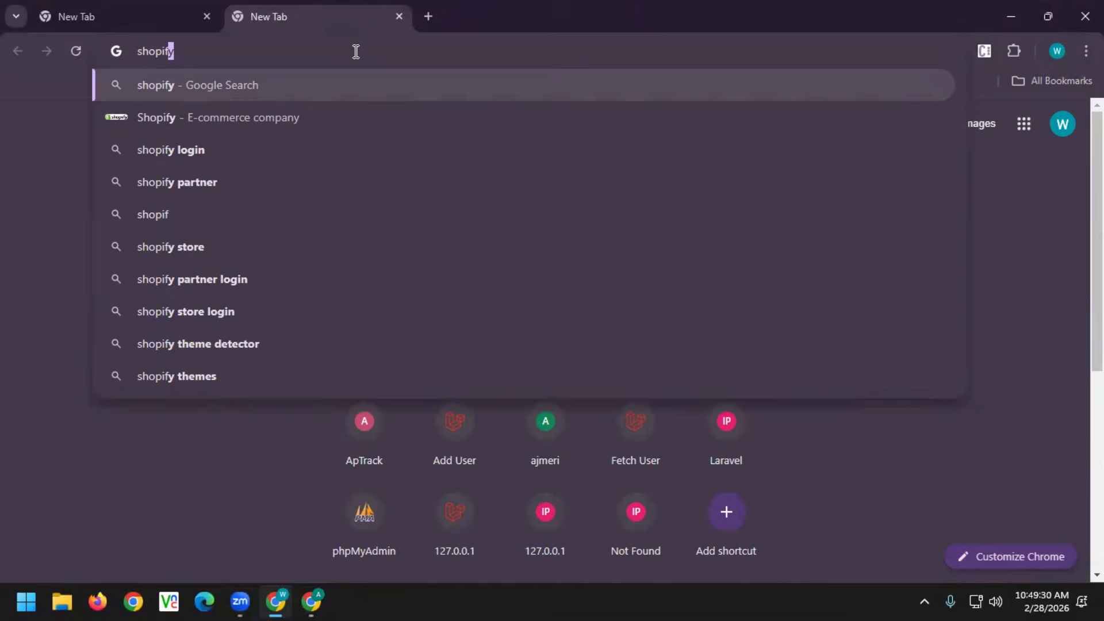
{"action": "key", "text": "Return"}
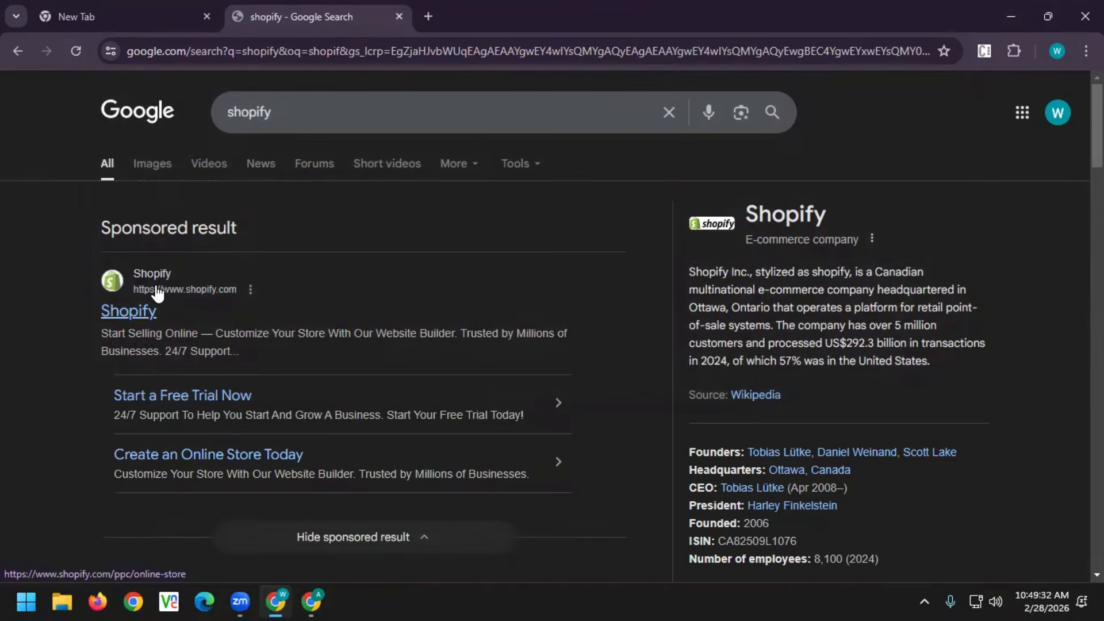
{"action": "left_click", "coordinate": [150, 278]}
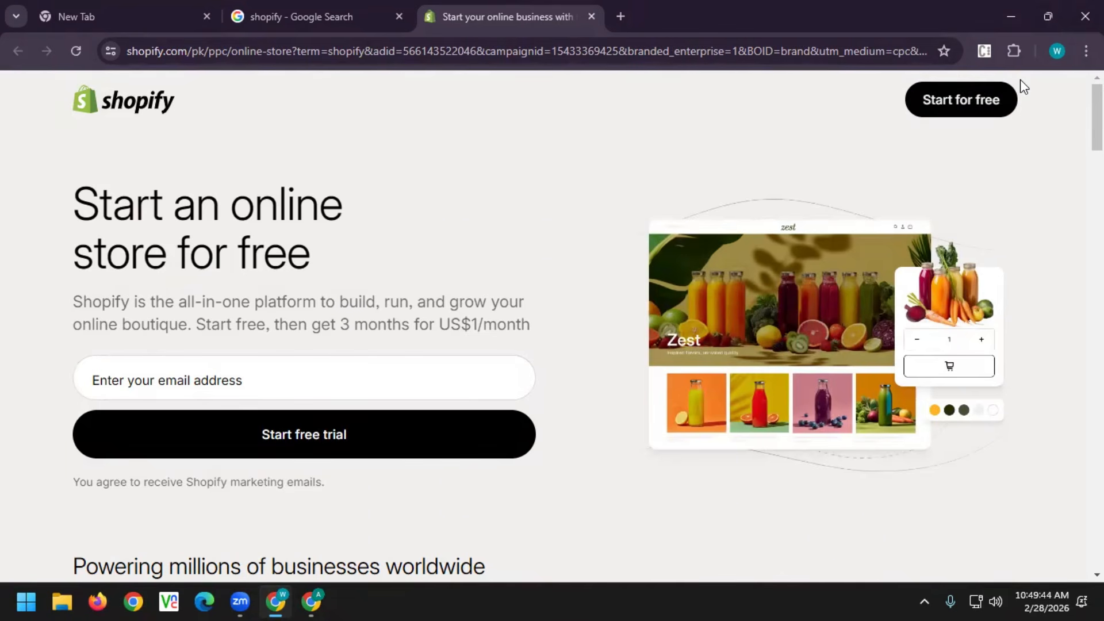
In the other Chrome profile's window, search shopify and reach the Start for free sign-up page
{"action": "left_click", "coordinate": [311, 602]}
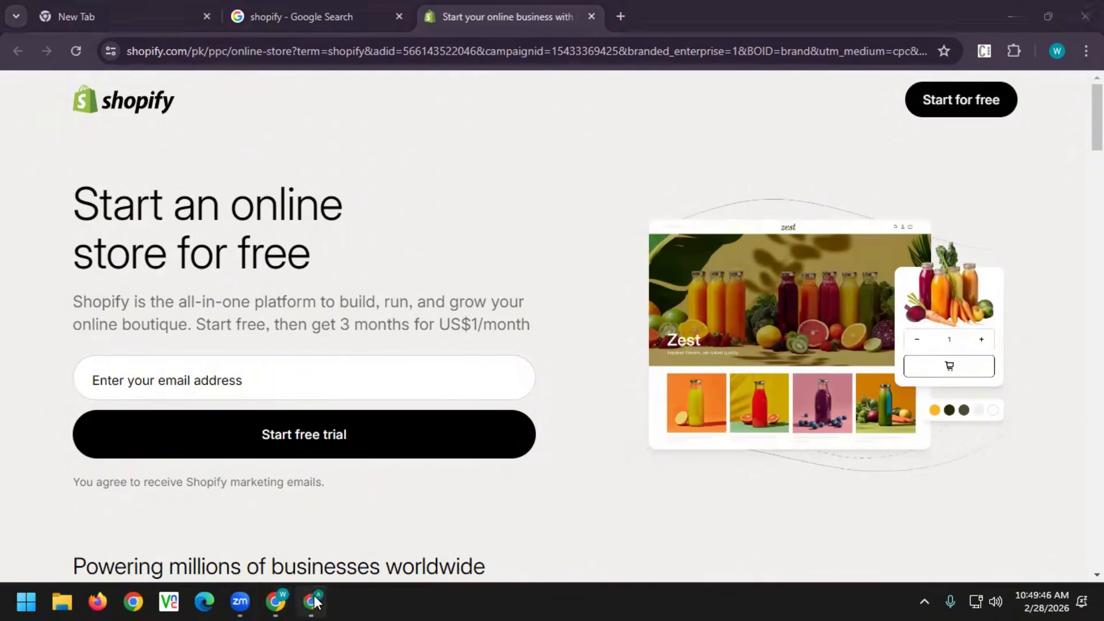
{"action": "left_click", "coordinate": [545, 55]}
{"action": "type", "text": "shopi"}
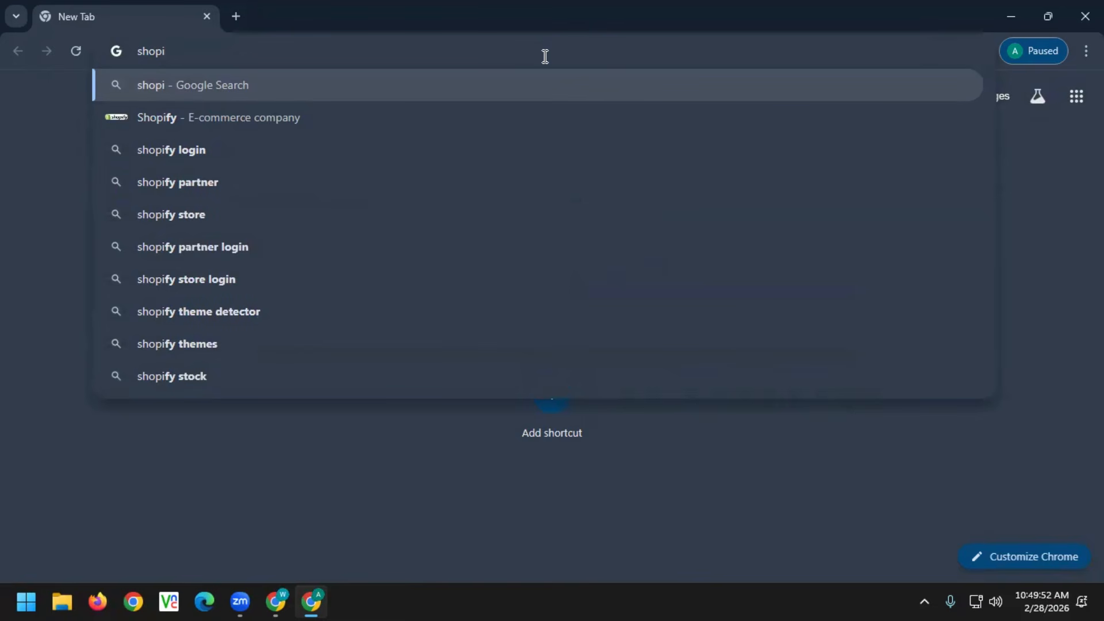
{"action": "key", "text": "Down"}
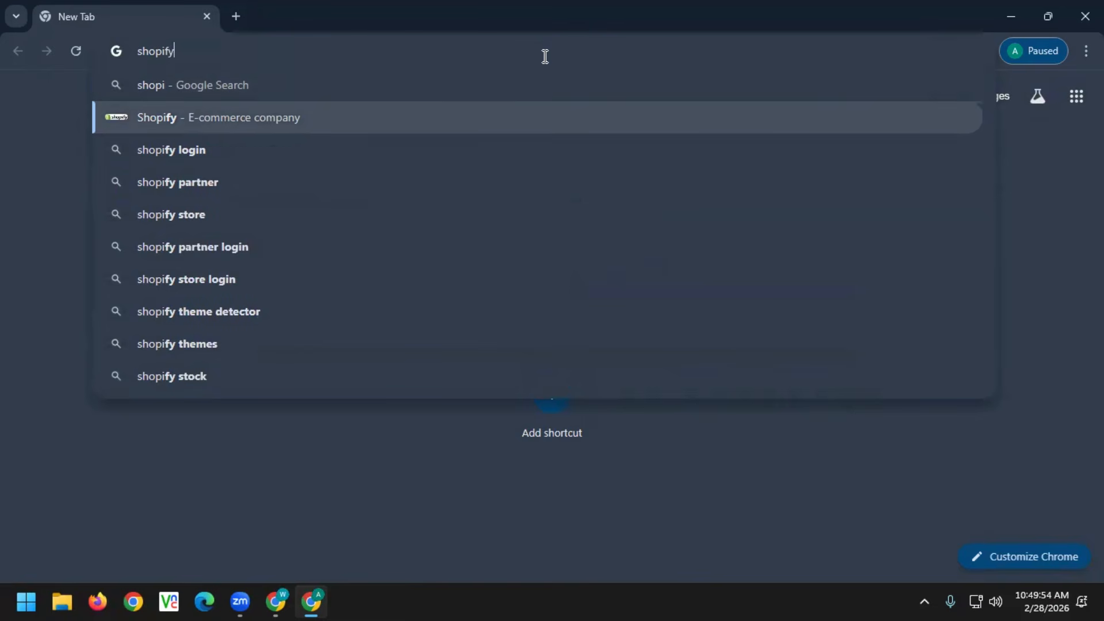
{"action": "key", "text": "Return"}
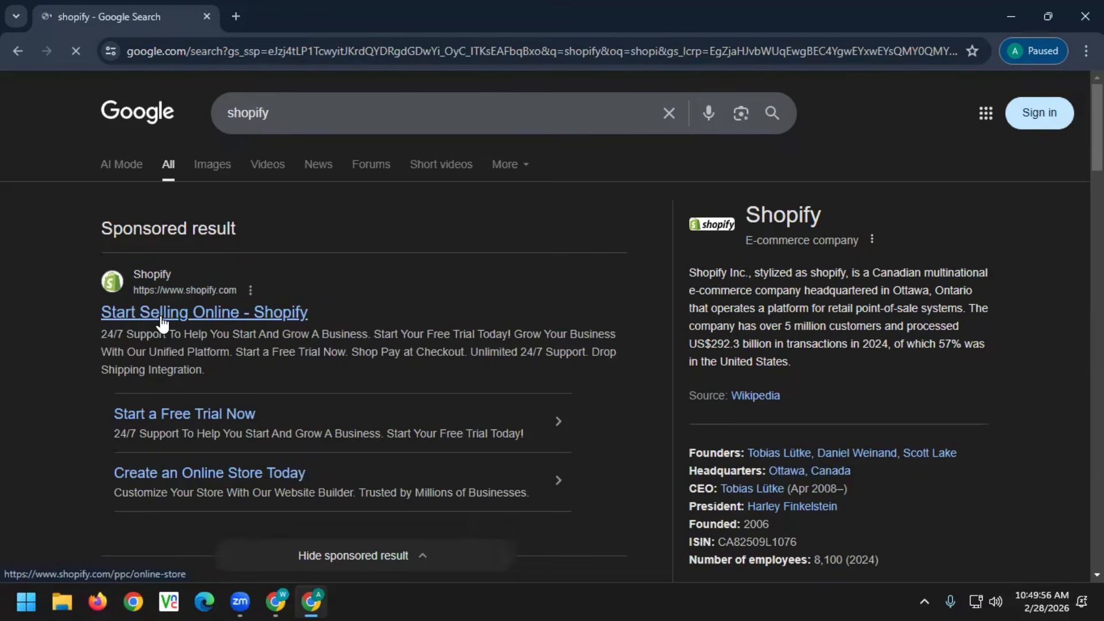
{"action": "left_click", "coordinate": [163, 315]}
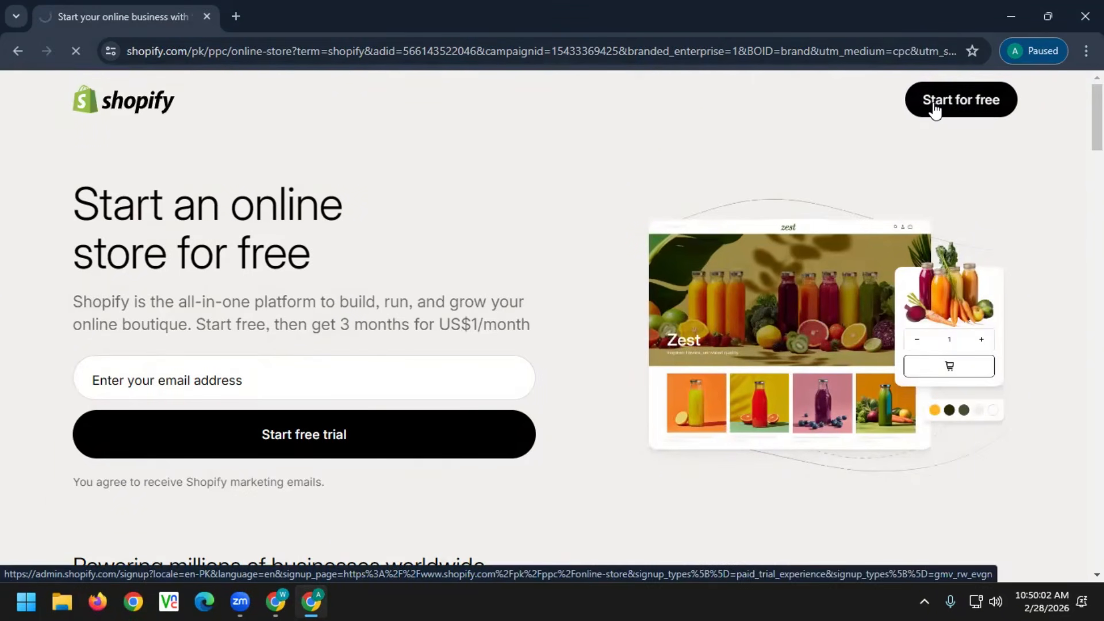
{"action": "left_click", "coordinate": [934, 109]}
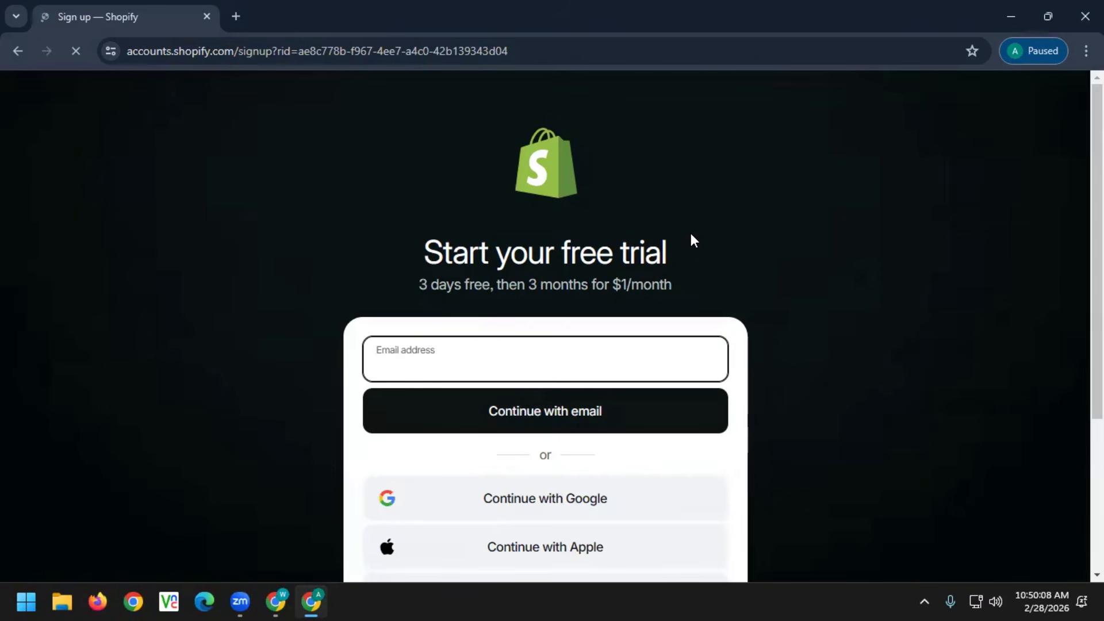
{"action": "scroll", "coordinate": [707, 281], "scroll_direction": "down", "scroll_amount": 3}
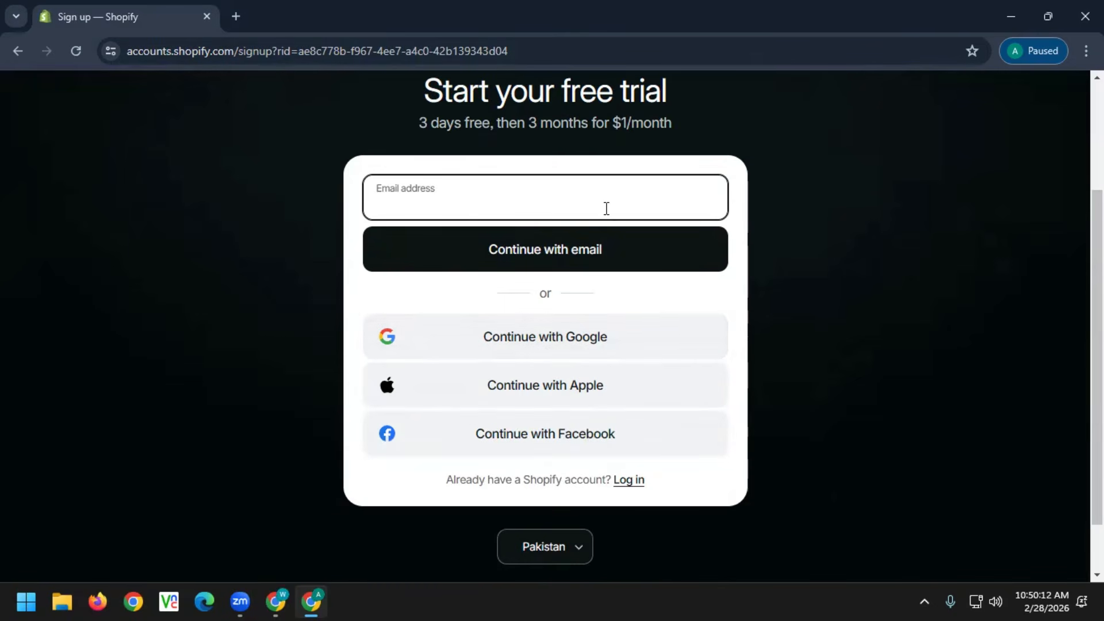
Choose Continue with Google, pick the existing account, and submit the account password
{"action": "left_click", "coordinate": [599, 342]}
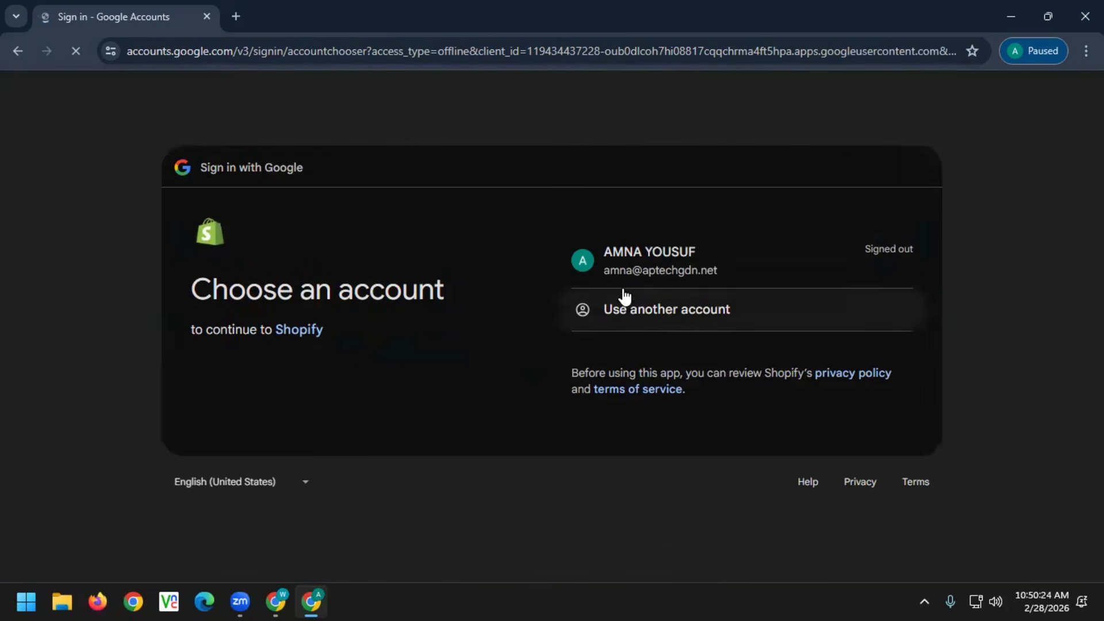
{"action": "left_click", "coordinate": [631, 271]}
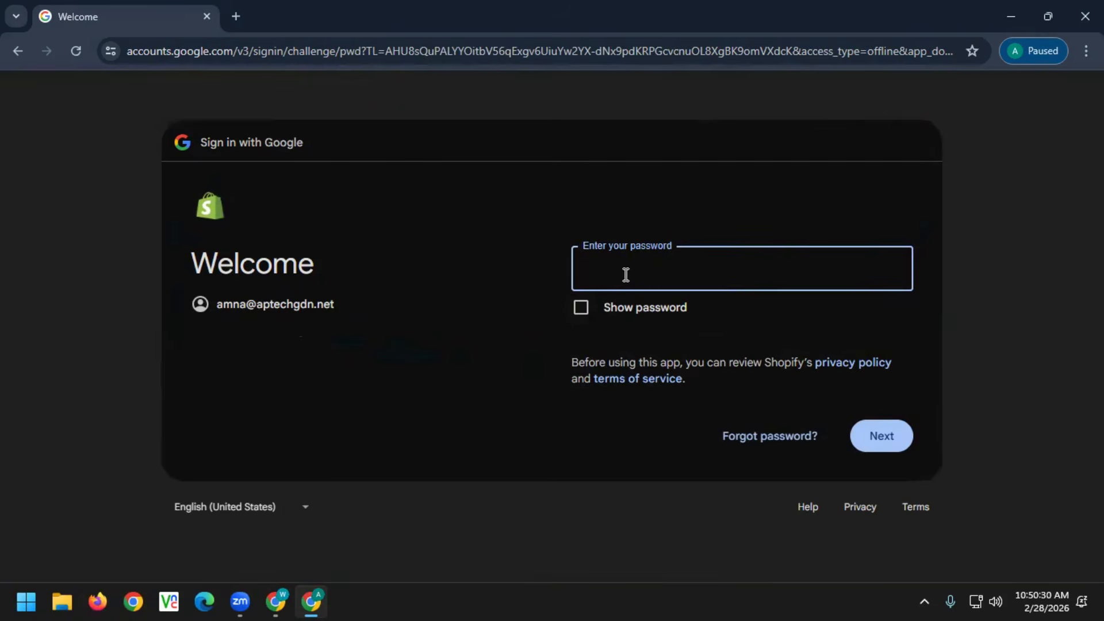
{"action": "type", "text": "•••"}
{"action": "key", "text": "BackSpace"}
{"action": "key", "text": "BackSpace"}
{"action": "key", "text": "BackSpace"}
{"action": "type", "text": "••••••••••••••"}
{"action": "key", "text": "Return"}
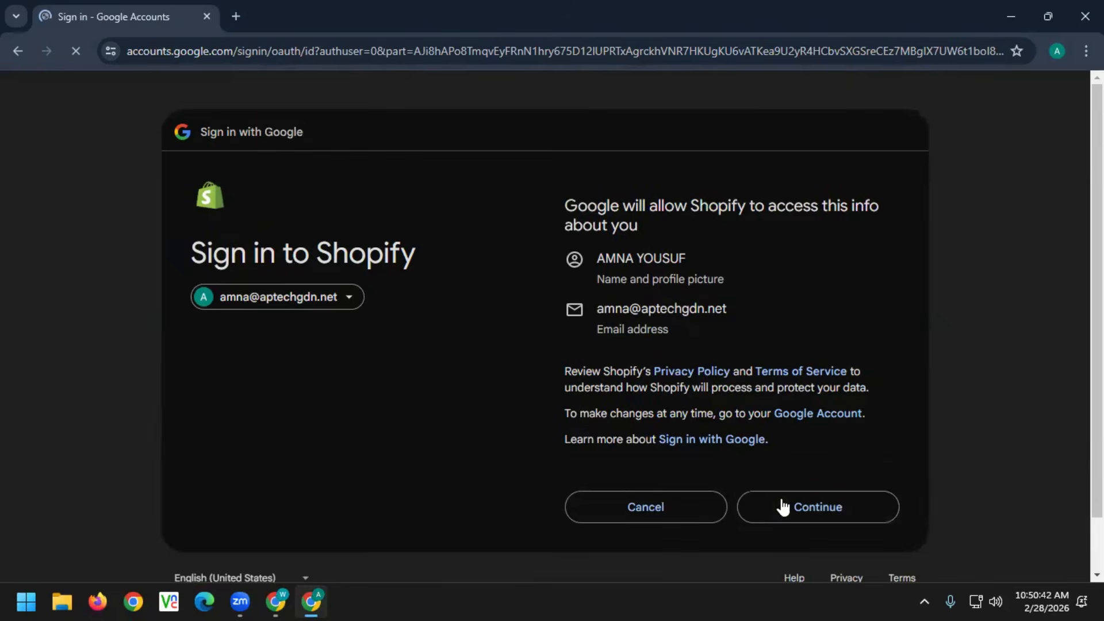
Approve the Shopify consent page and scroll the free 3-day, then $1/month trial offer
{"action": "left_click", "coordinate": [784, 506]}
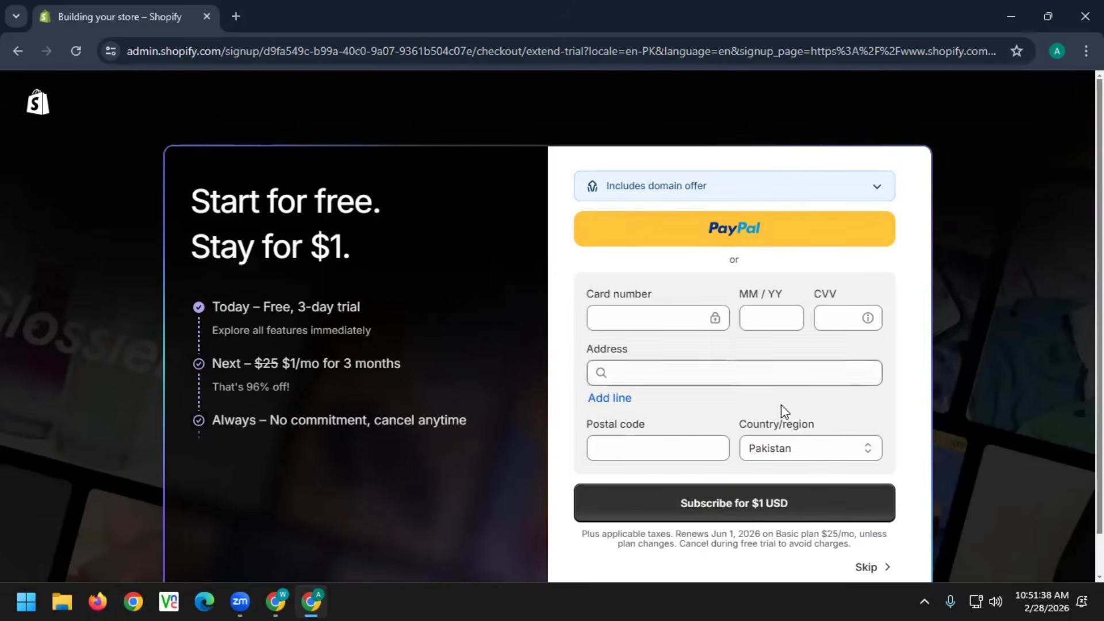
{"action": "scroll", "coordinate": [788, 412], "scroll_direction": "down", "scroll_amount": 1}
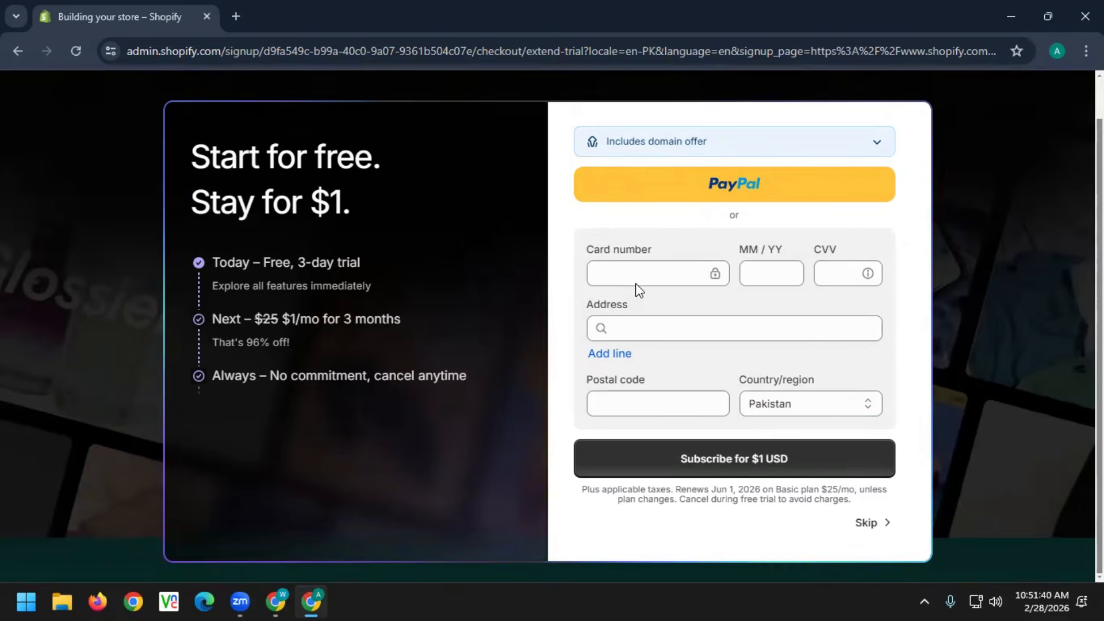
Skip payment and choose An online store and Online marketplaces as sales channels
{"action": "left_click", "coordinate": [871, 524]}
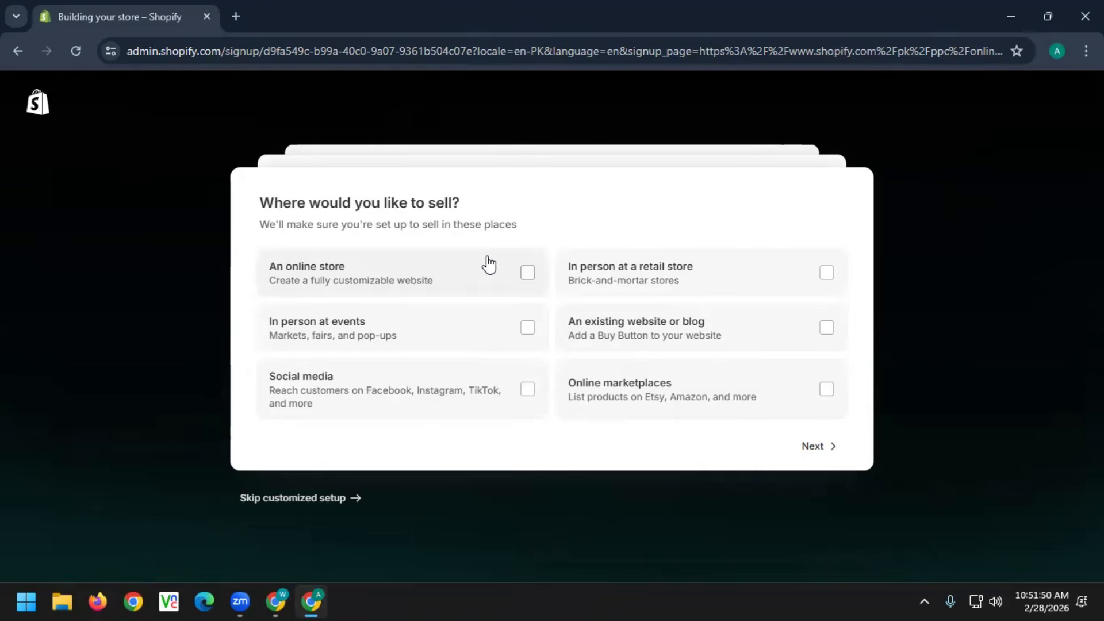
{"action": "left_click", "coordinate": [528, 273]}
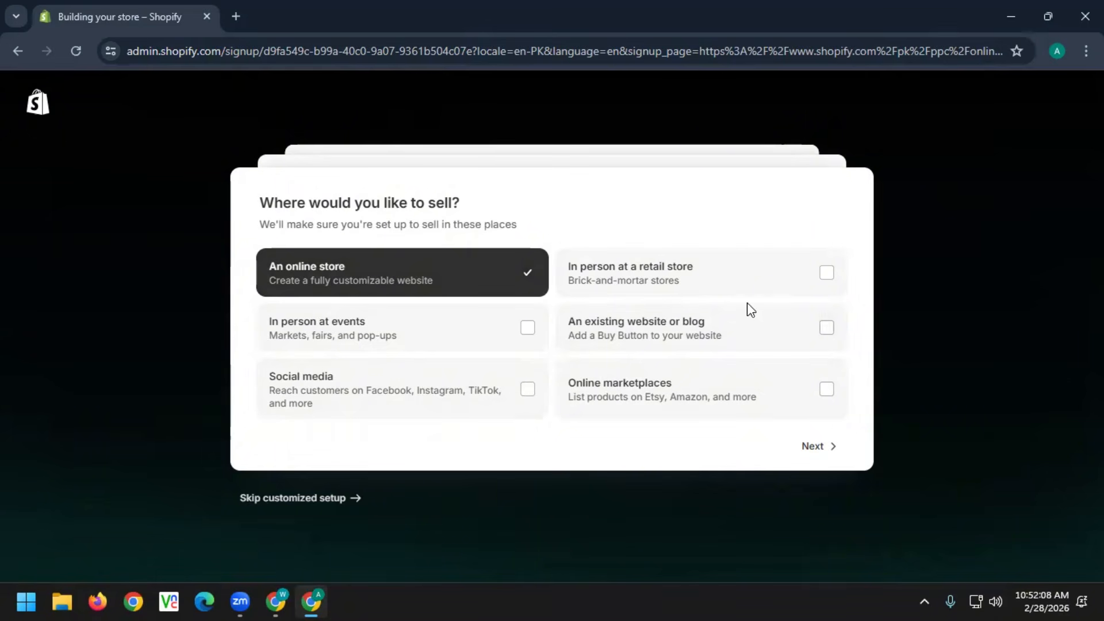
{"action": "left_click", "coordinate": [827, 389]}
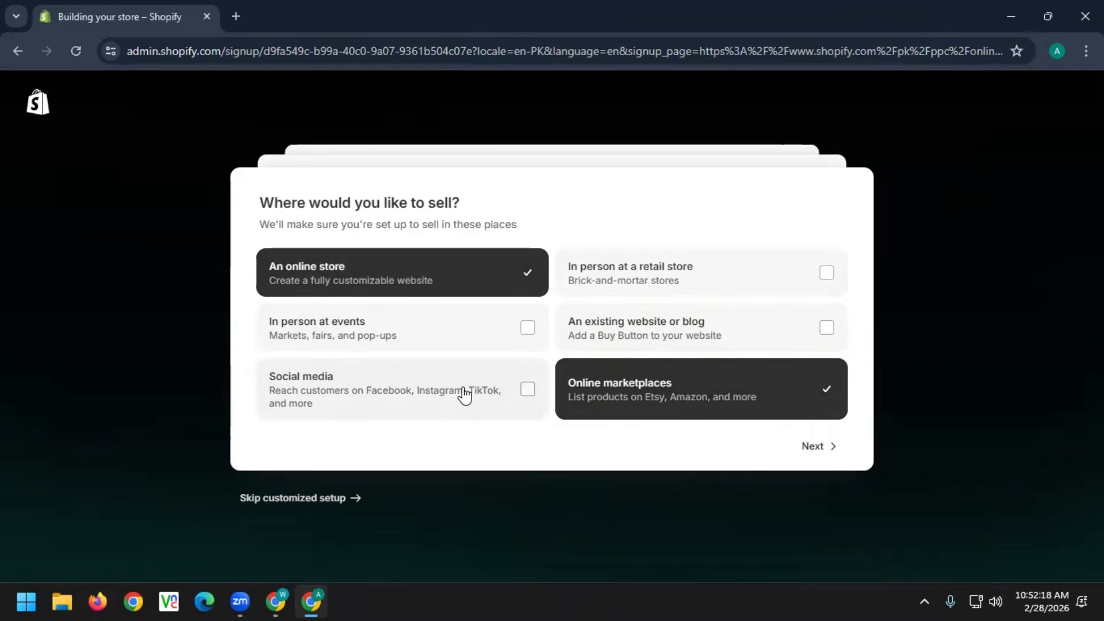
{"action": "left_click", "coordinate": [819, 448]}
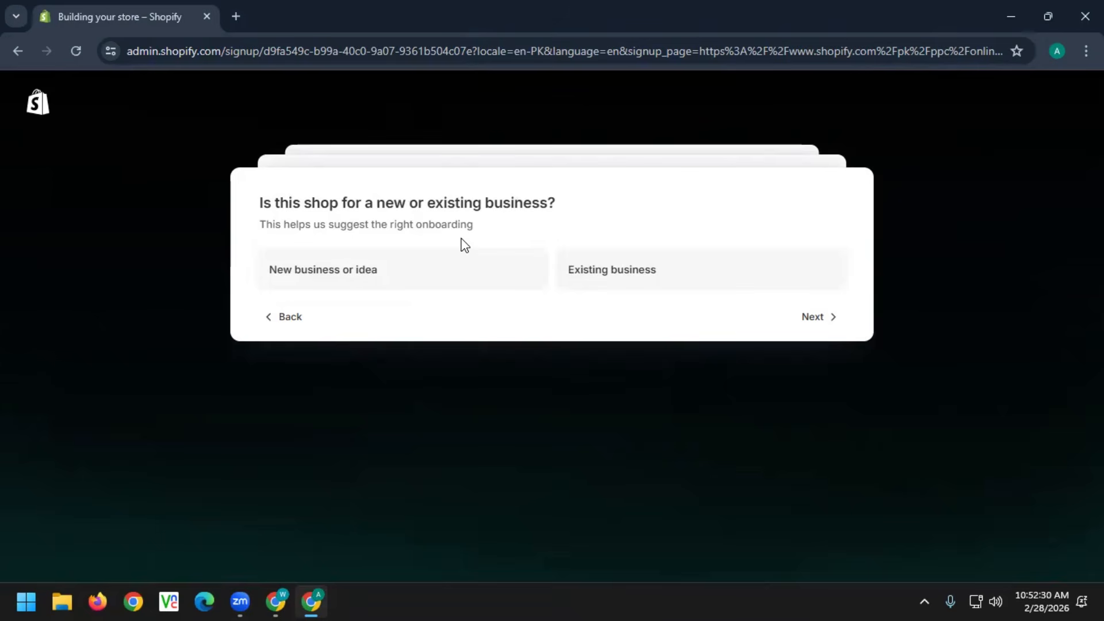
Mark it a new business and select selling products I buy or make plus I'll decide later
{"action": "left_click", "coordinate": [387, 287]}
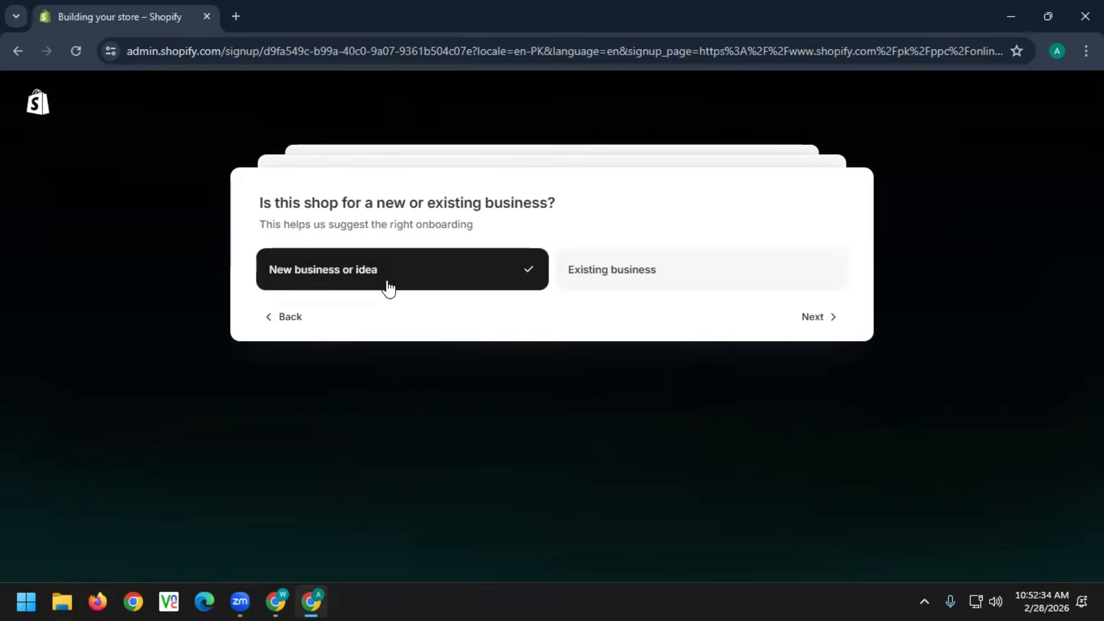
{"action": "left_click", "coordinate": [810, 321]}
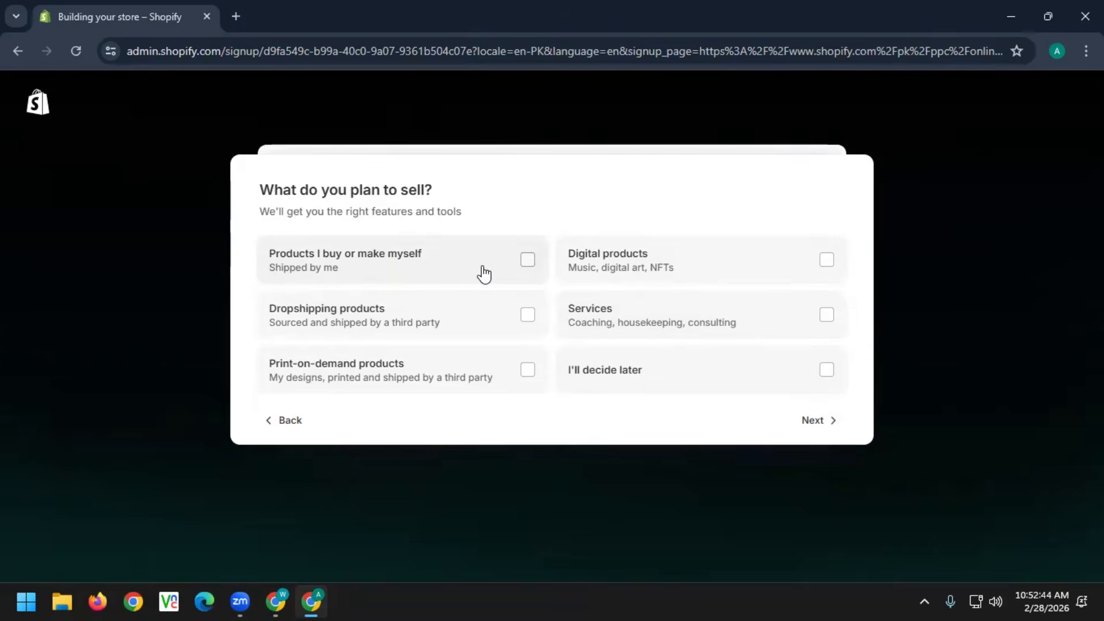
{"action": "left_click", "coordinate": [526, 262]}
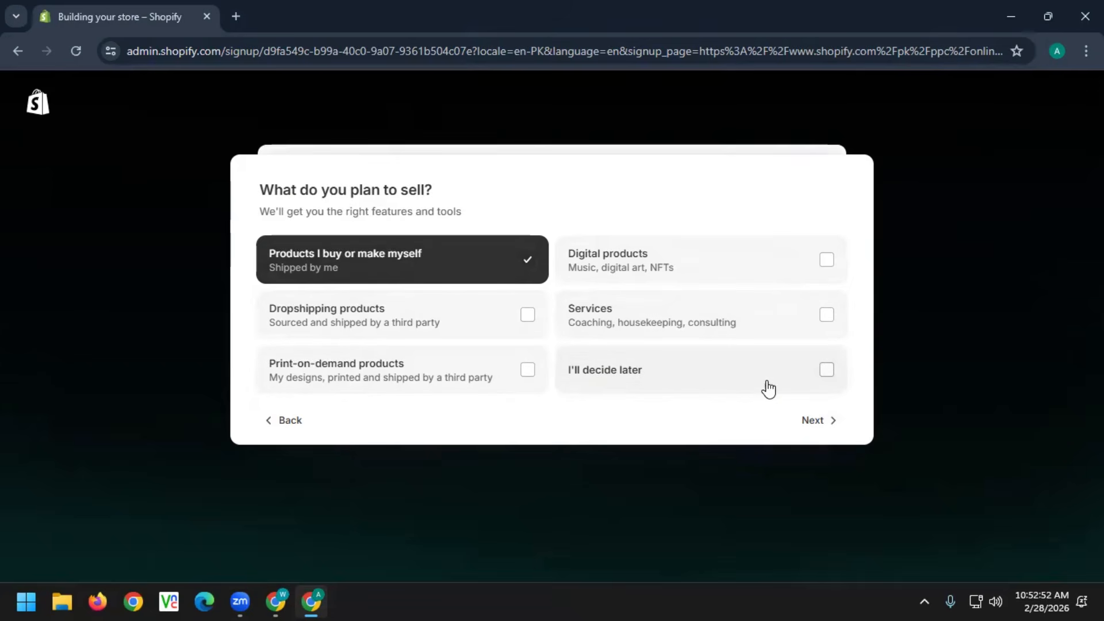
{"action": "left_click", "coordinate": [826, 376]}
{"action": "left_click", "coordinate": [828, 421]}
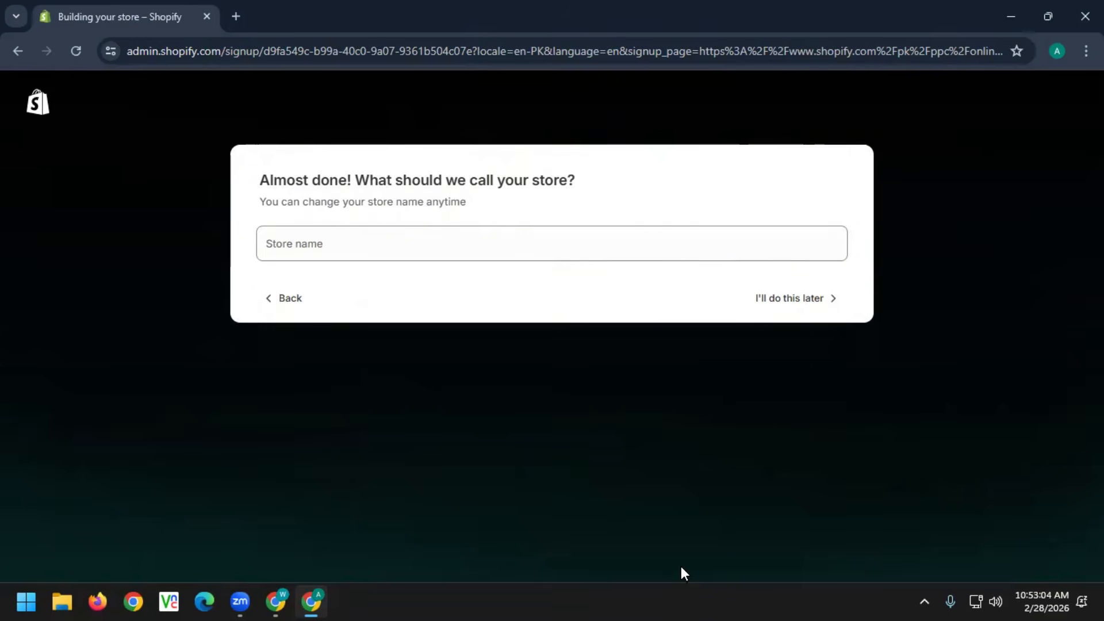
Enter 'Ramzan-mart' as the store name and finish creating the store
{"action": "left_click", "coordinate": [340, 245]}
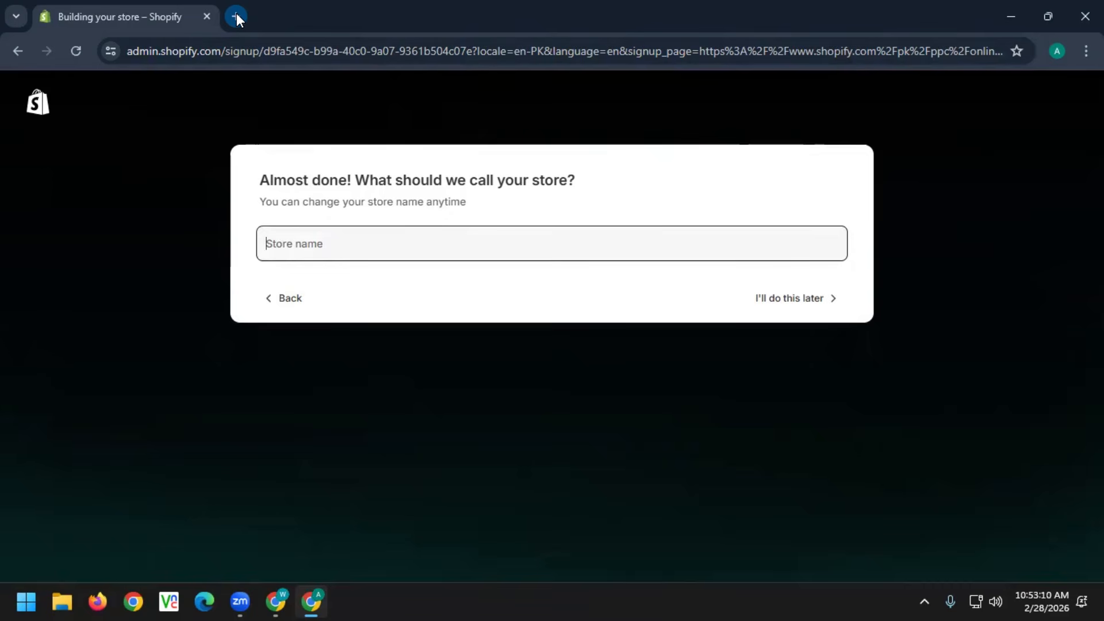
{"action": "type", "text": "Ram"}
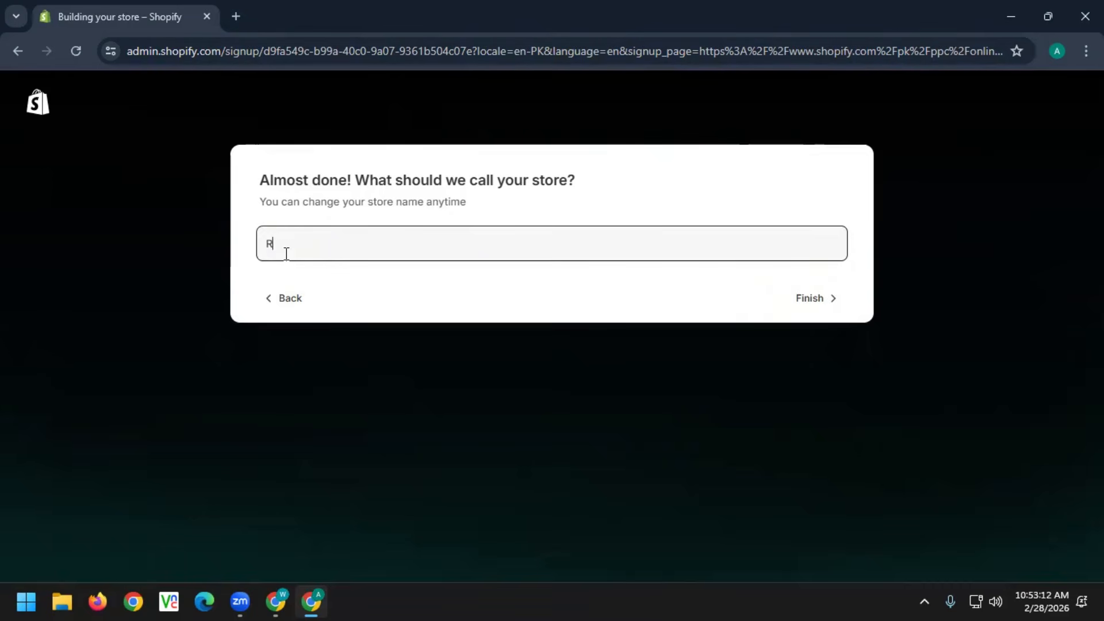
{"action": "type", "text": "za"}
{"action": "type", "text": "n-mart"}
{"action": "left_click", "coordinate": [804, 299]}
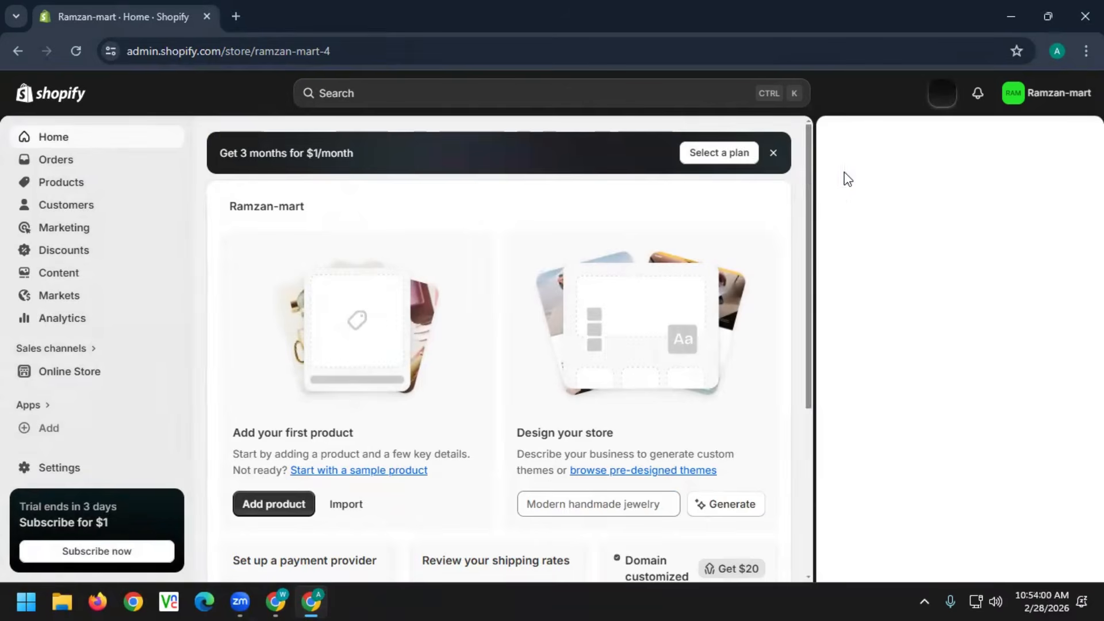
Close the 'Get 3 months for $1/month' promotional banner on the admin home
{"action": "left_click", "coordinate": [773, 153]}
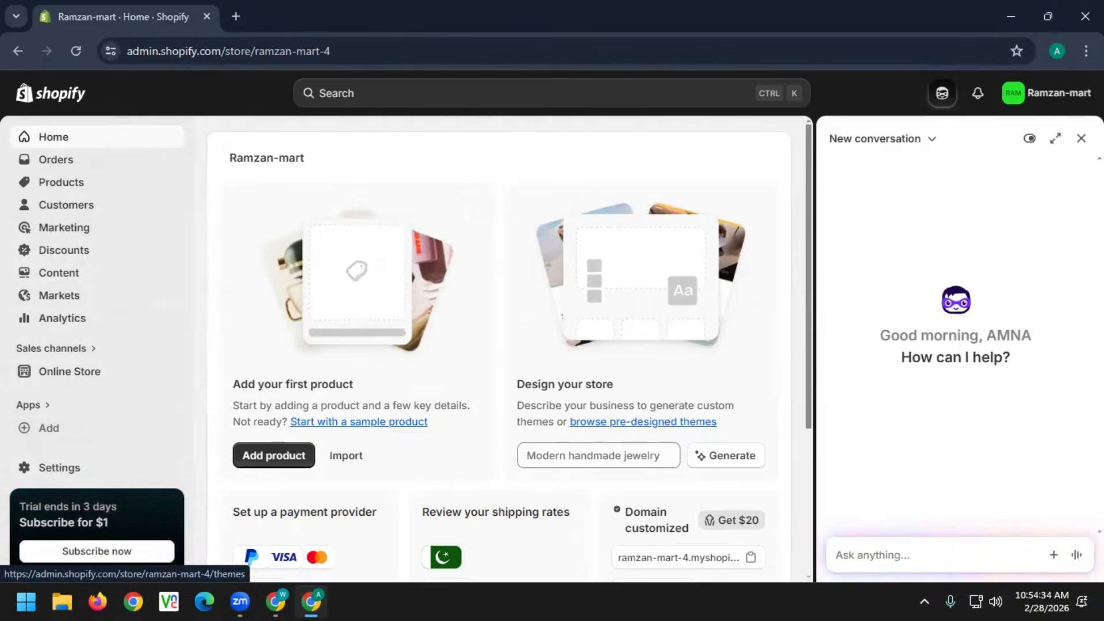
Close the Sidekick assistant panel and bring up the Ramzan-mart account menu
{"action": "left_click", "coordinate": [1081, 138]}
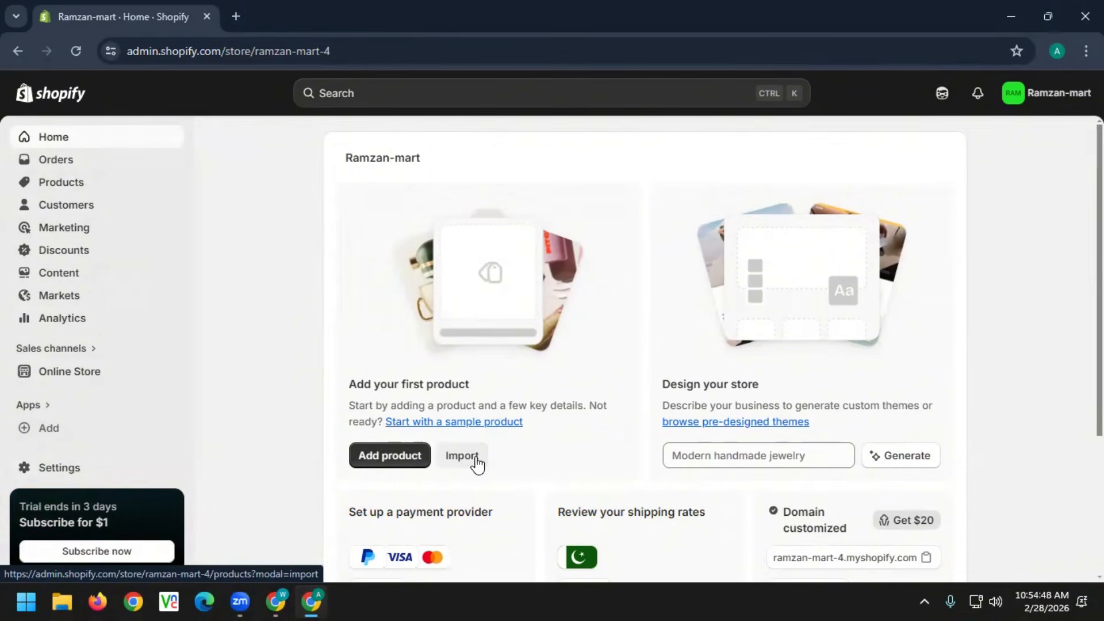
{"action": "left_click", "coordinate": [1028, 107]}
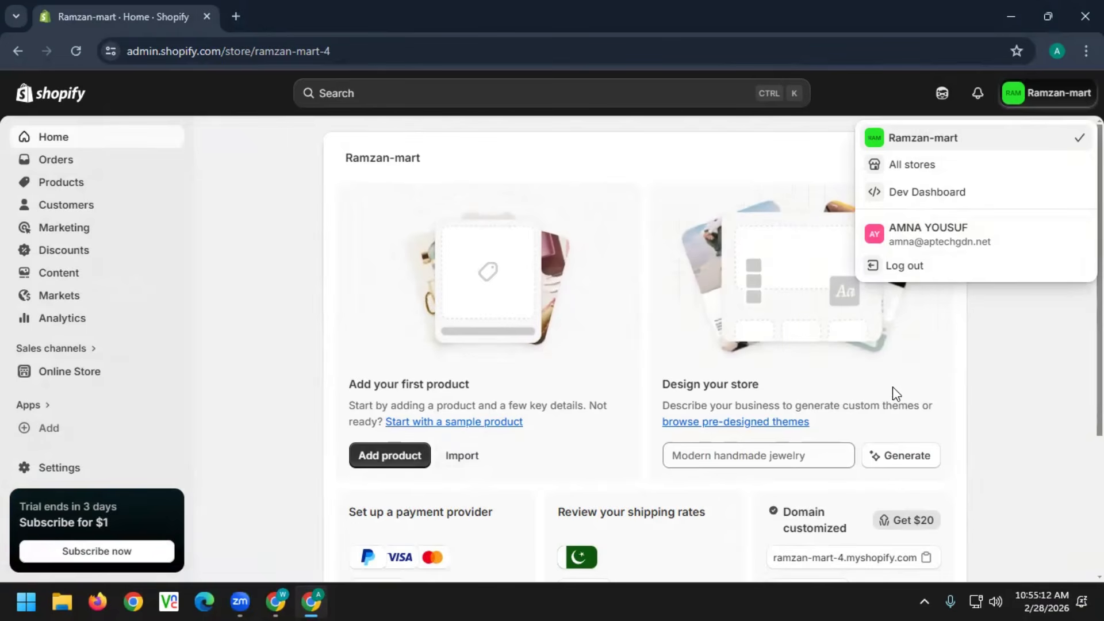
{"action": "left_click", "coordinate": [1031, 357]}
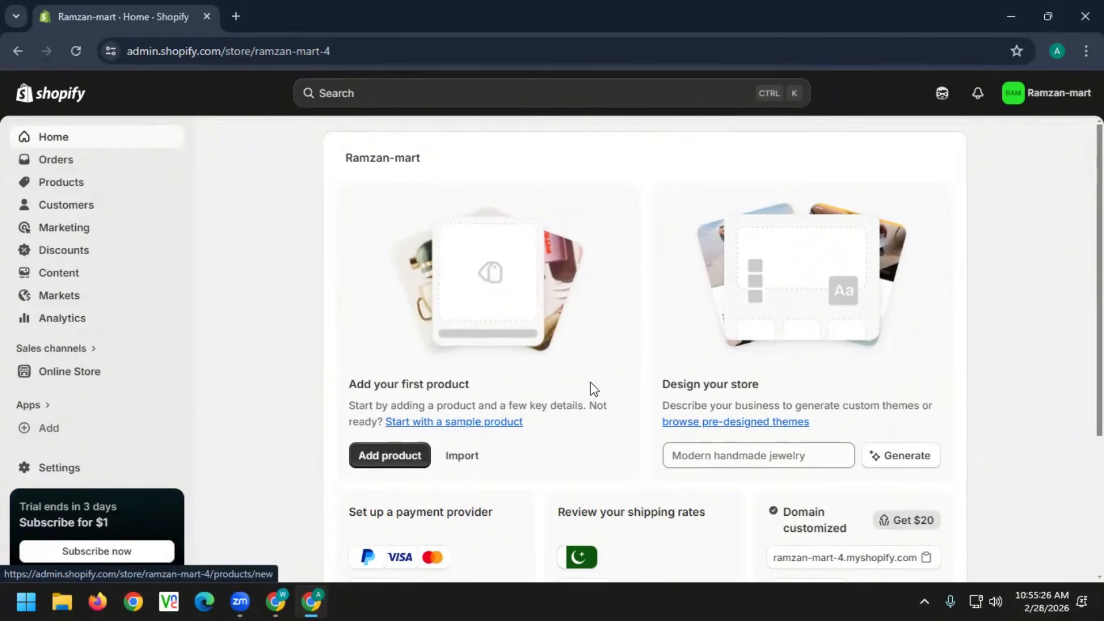
{"action": "scroll", "coordinate": [752, 426], "scroll_direction": "down", "scroll_amount": 3}
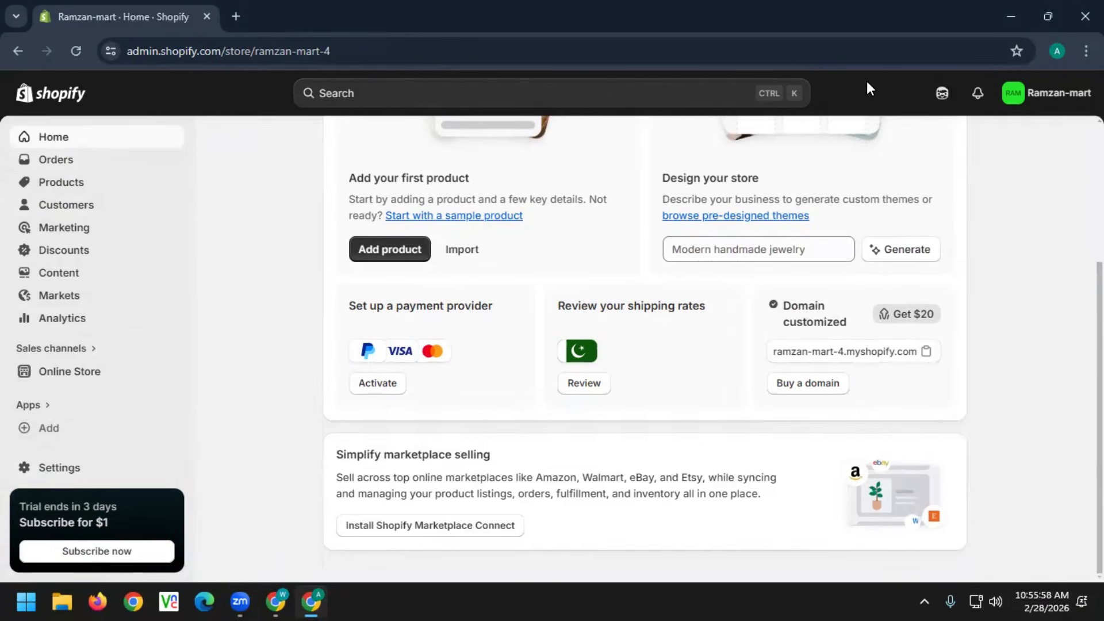
View the empty Orders page, which needs a plan selected before accepting orders
{"action": "left_click", "coordinate": [67, 166]}
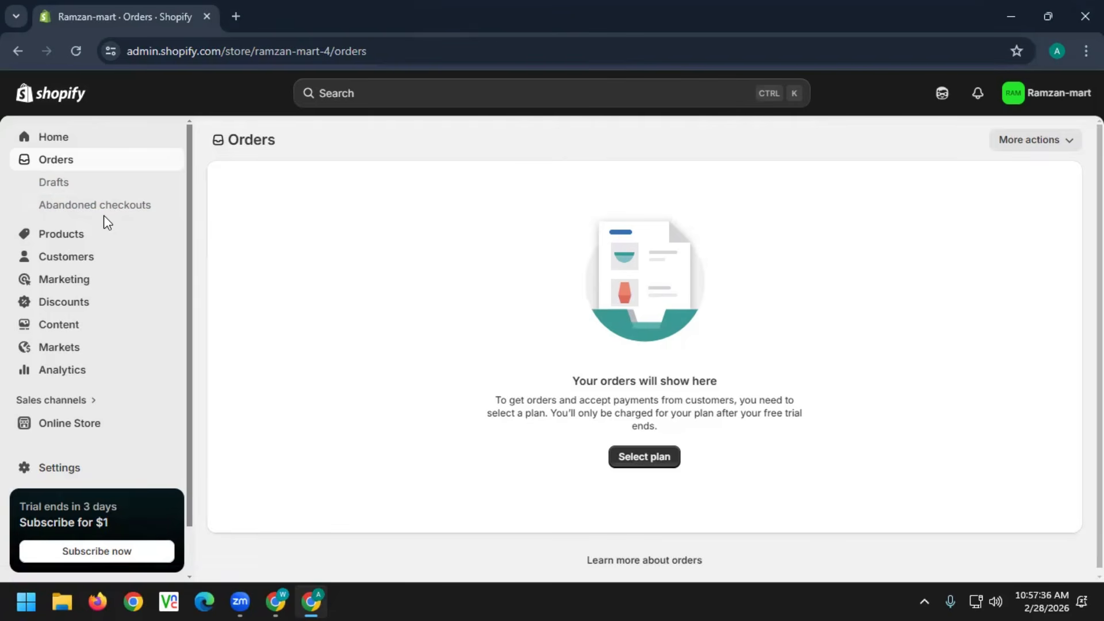
Look over the Add product form, then go back to the empty Products list
{"action": "left_click", "coordinate": [68, 241]}
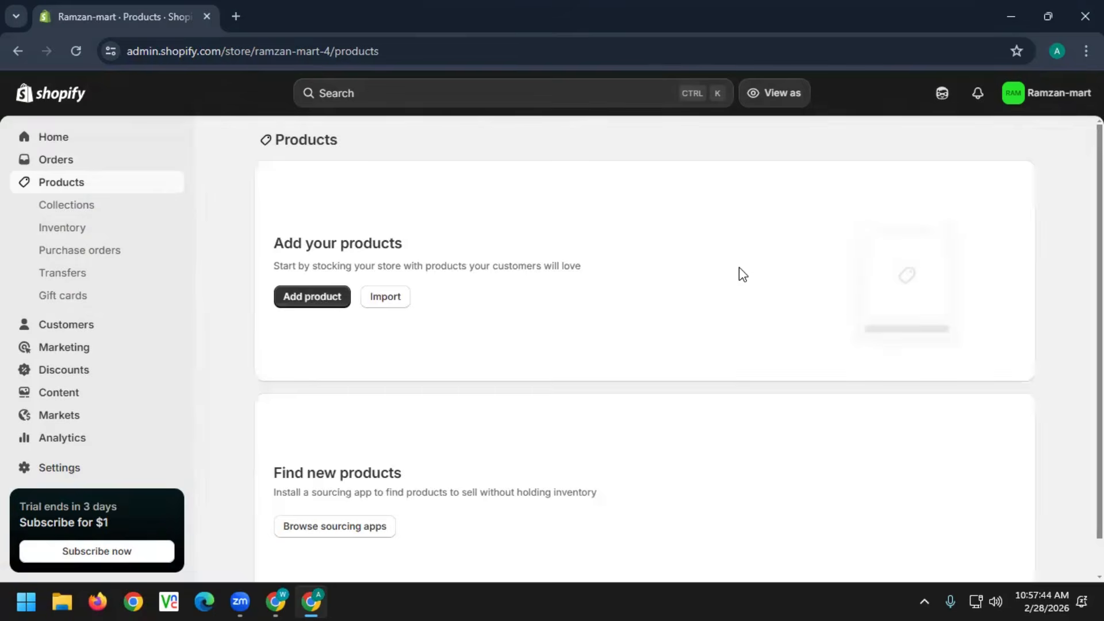
{"action": "left_click", "coordinate": [323, 303]}
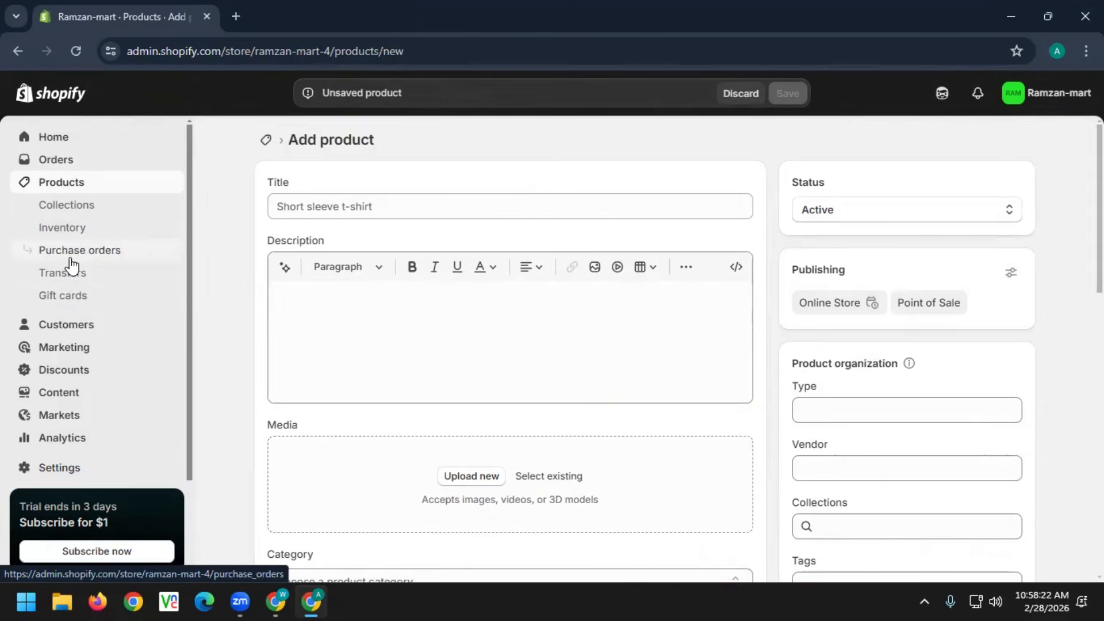
{"action": "left_click", "coordinate": [49, 185]}
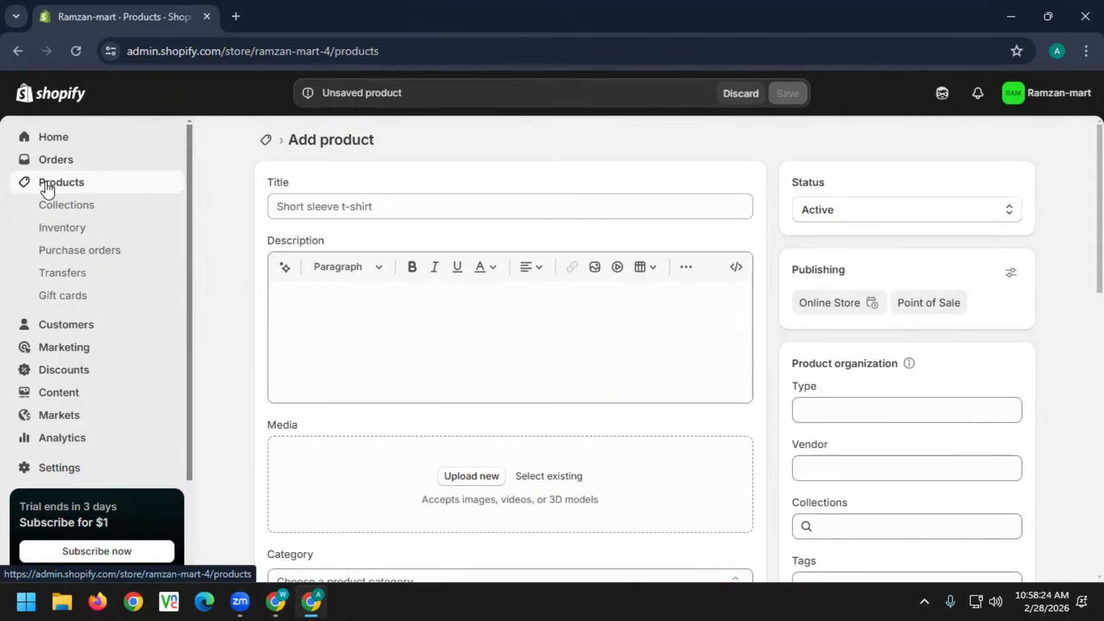
{"action": "scroll", "coordinate": [50, 190], "scroll_direction": "down", "scroll_amount": 2}
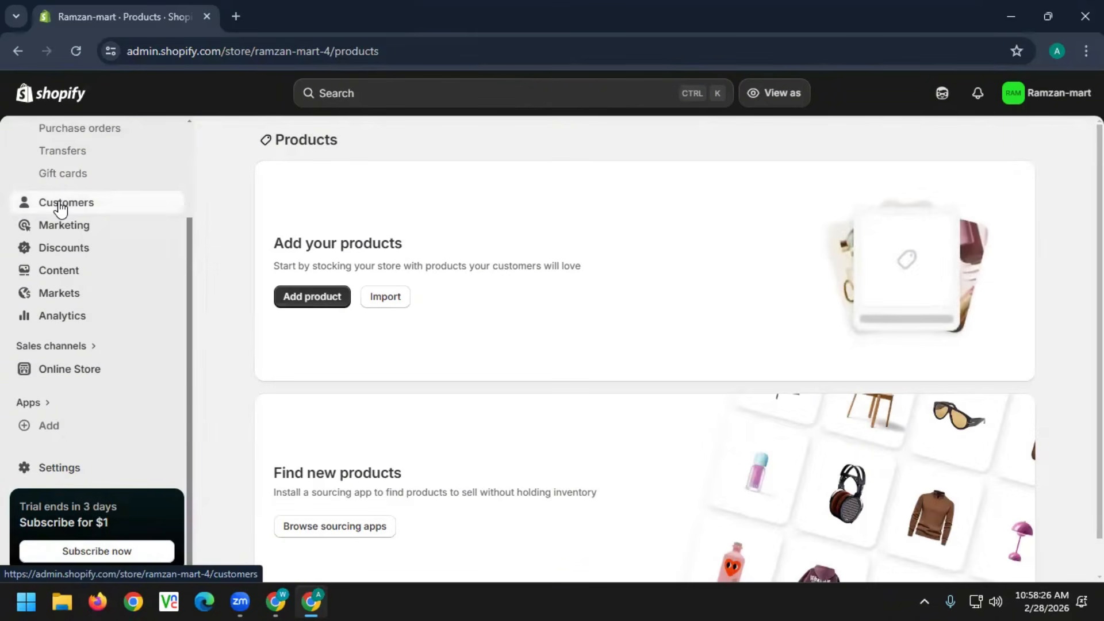
View the empty Customers page with its add or import customers options
{"action": "left_click", "coordinate": [23, 209]}
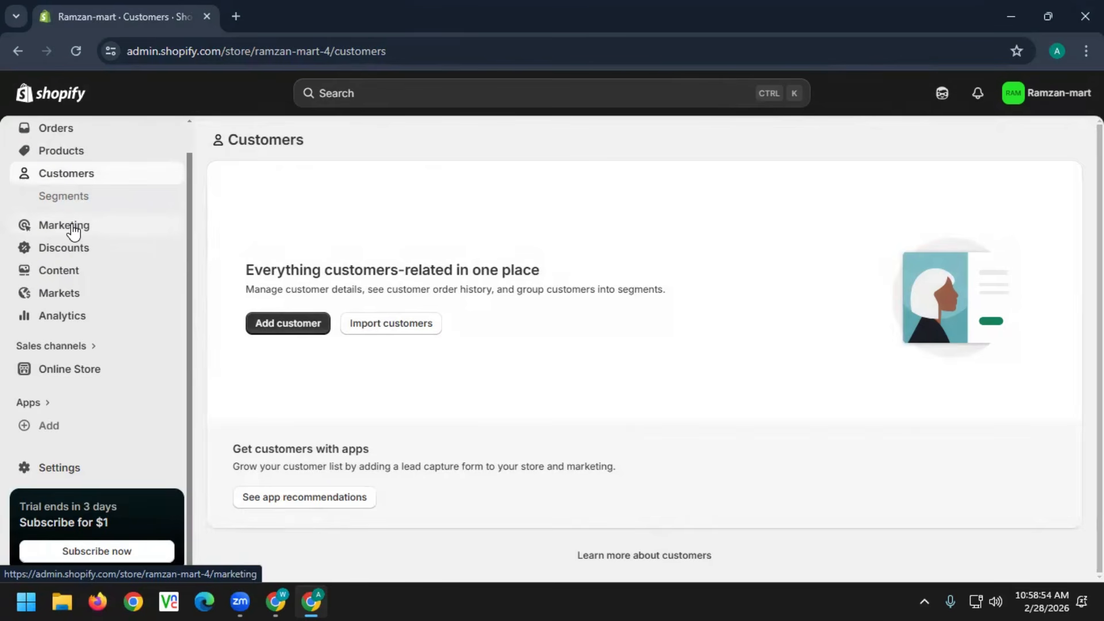
Show the Marketing overview and read the sessions and attributed sales metric definitions
{"action": "left_click", "coordinate": [73, 231]}
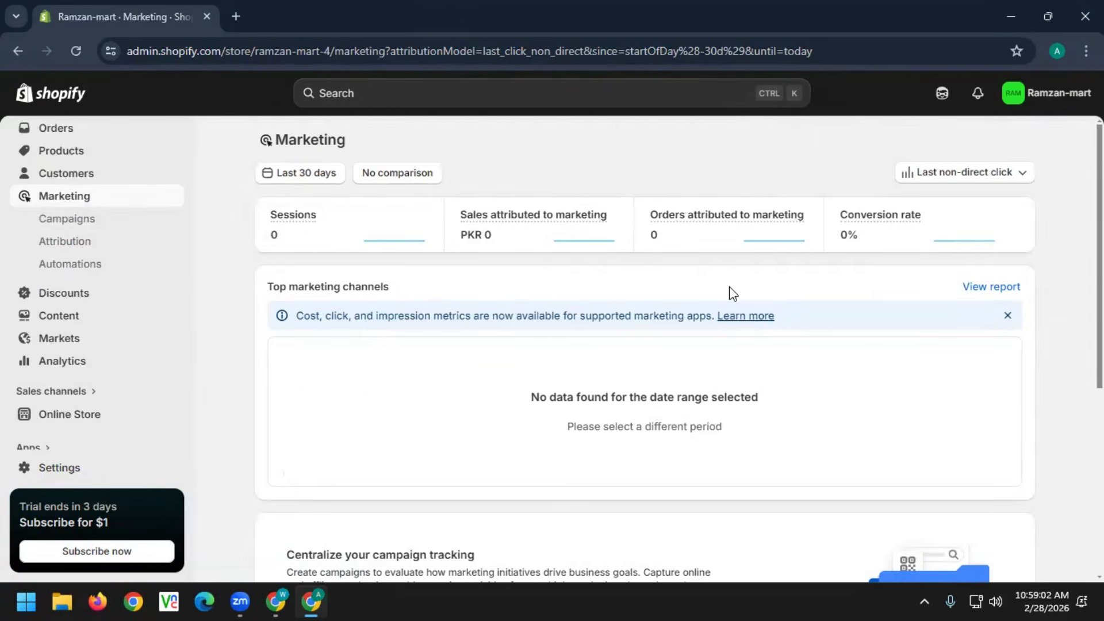
{"action": "mouse_move", "coordinate": [545, 222]}
{"action": "mouse_move", "coordinate": [863, 227]}
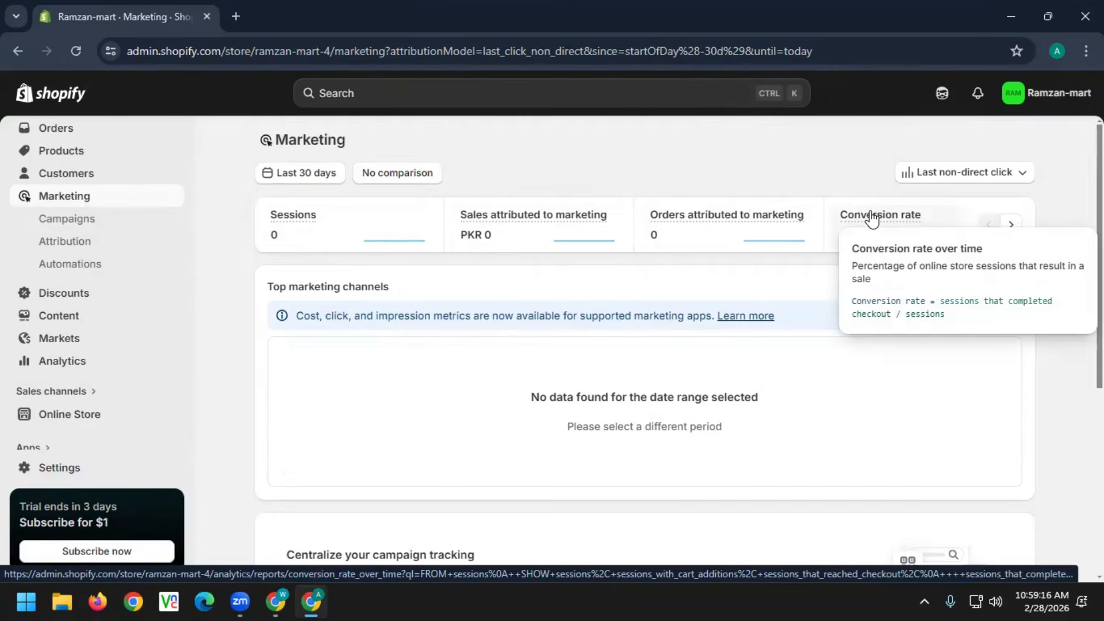
Check the empty Discounts page, then go to Content's Metaobjects page
{"action": "left_click", "coordinate": [65, 293]}
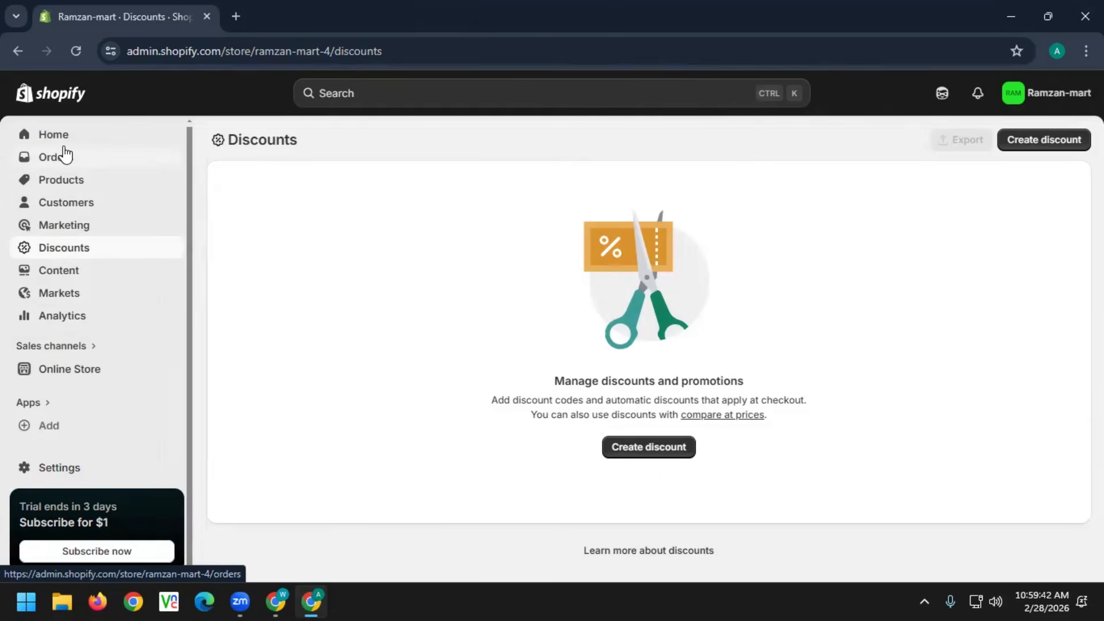
{"action": "left_click", "coordinate": [50, 279]}
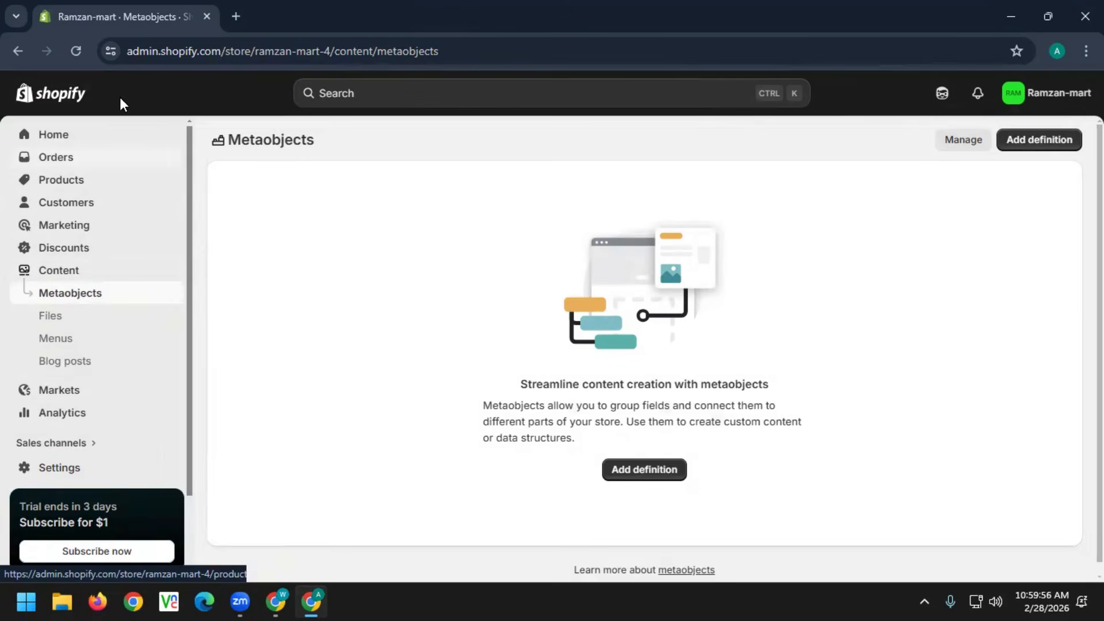
Load the ajmeri-marts.myshopify.com storefront in a new tab of the other Chrome window
{"action": "left_click", "coordinate": [276, 602]}
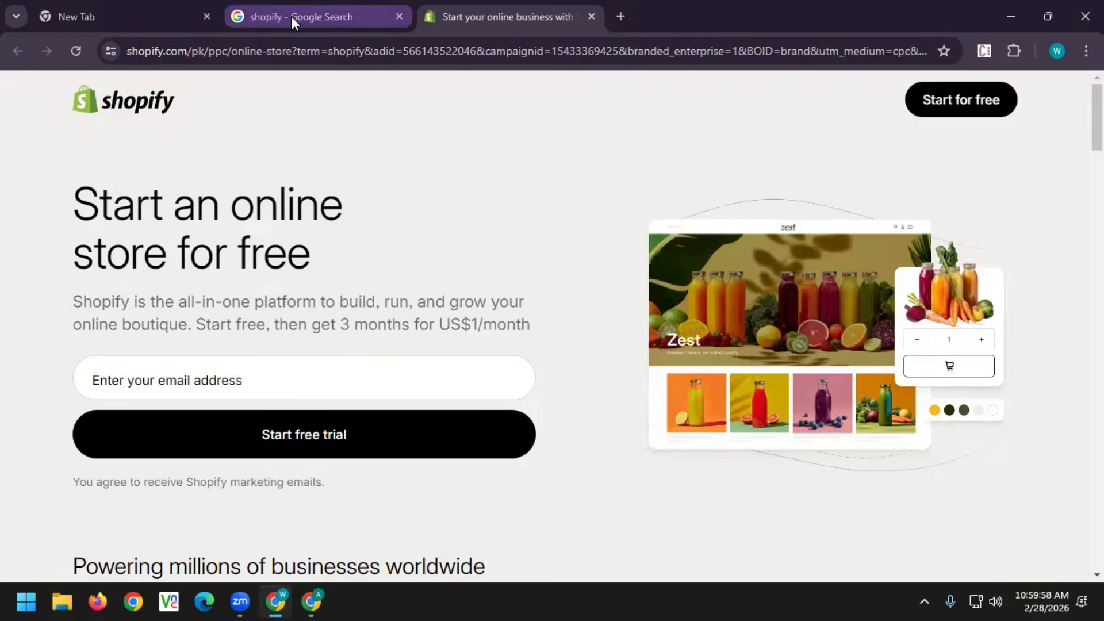
{"action": "left_click", "coordinate": [615, 16]}
{"action": "type", "text": "a"}
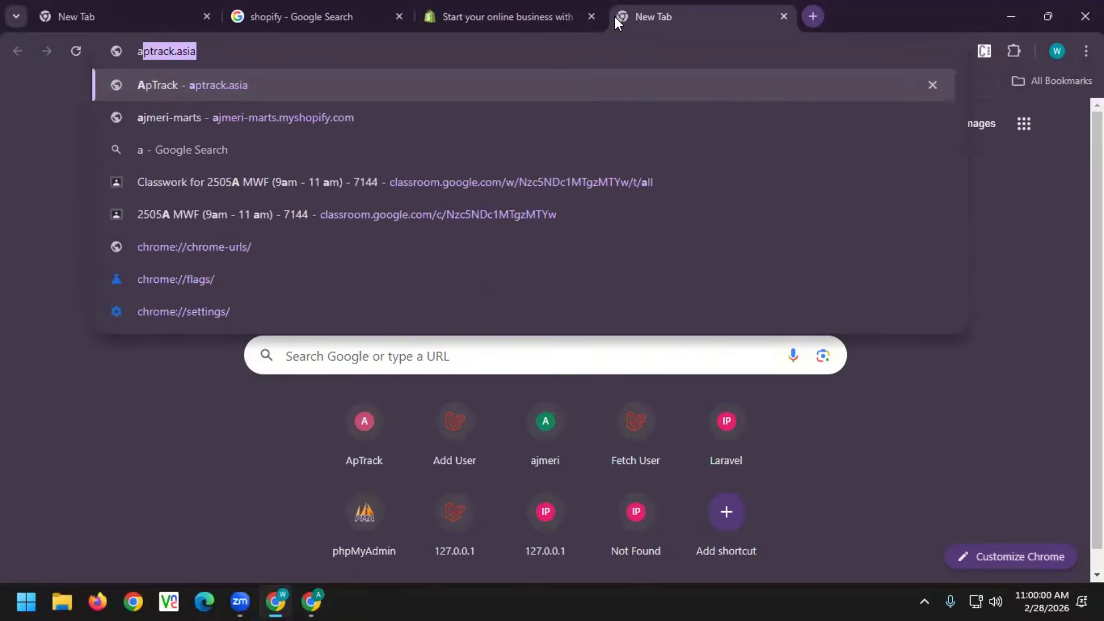
{"action": "type", "text": "jmer"}
{"action": "key", "text": "Return"}
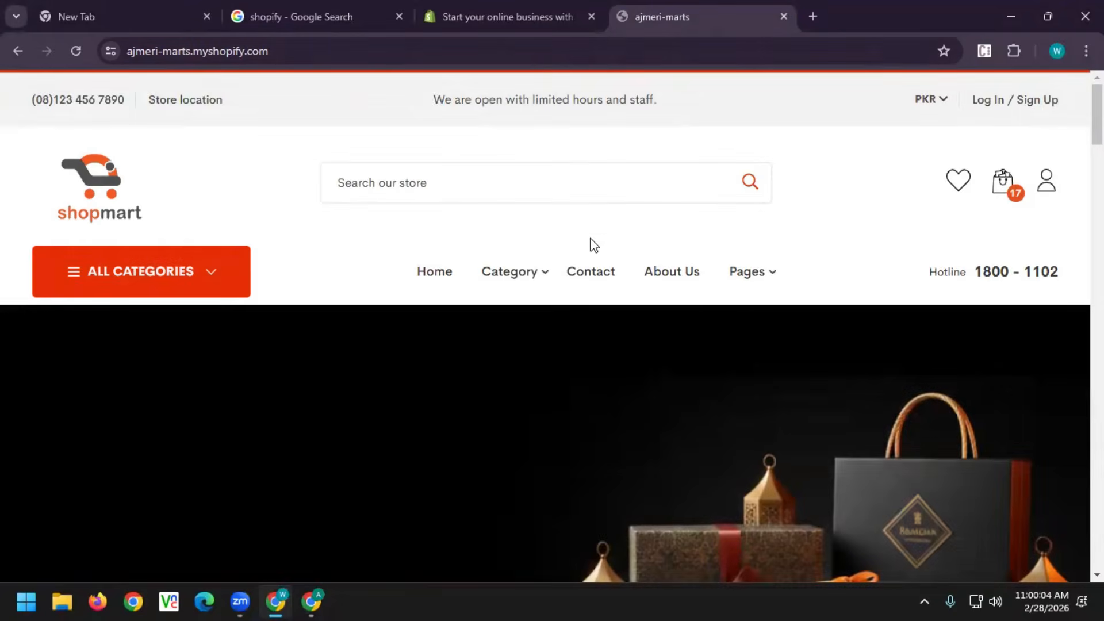
{"action": "mouse_move", "coordinate": [518, 278]}
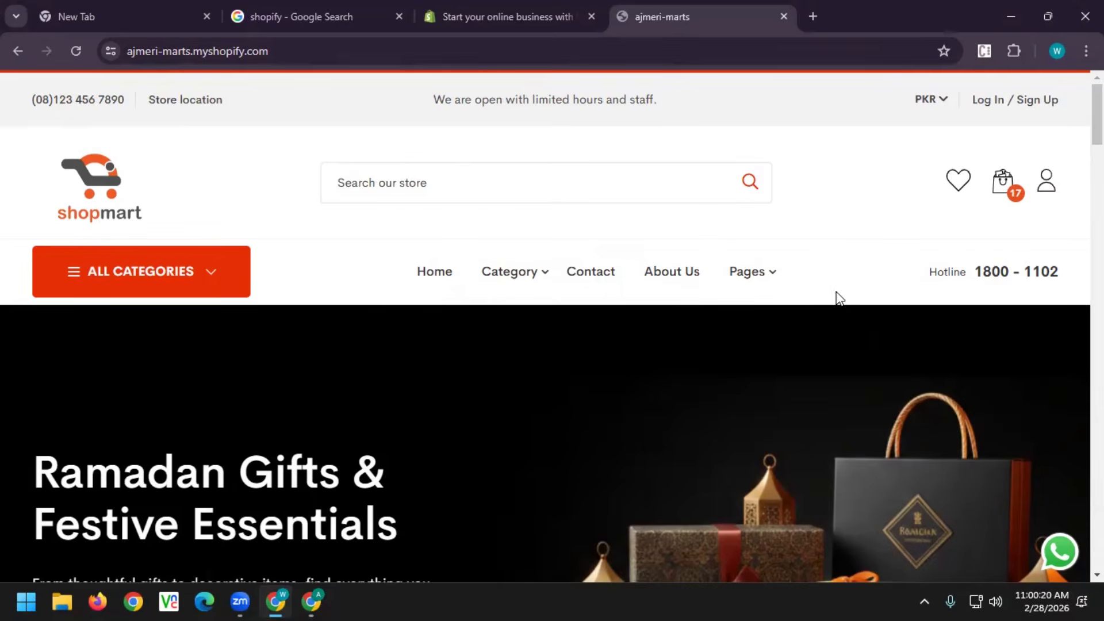
{"action": "mouse_move", "coordinate": [771, 278]}
Back in the admin window, view the Pakistan-only Markets list, then the Analytics page
{"action": "left_click", "coordinate": [322, 598]}
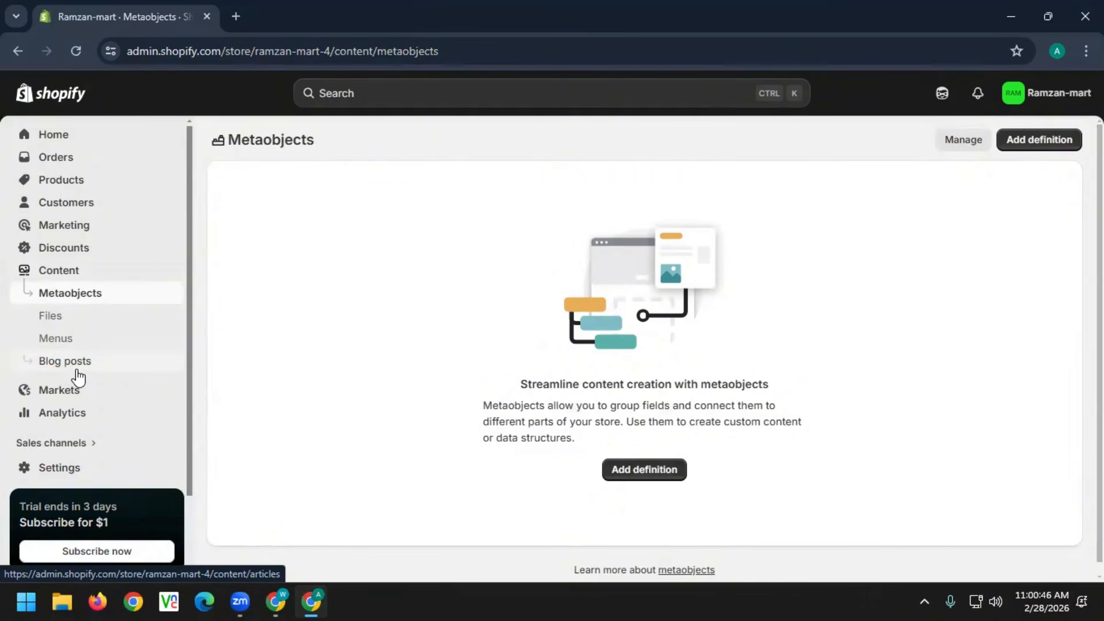
{"action": "left_click", "coordinate": [65, 394]}
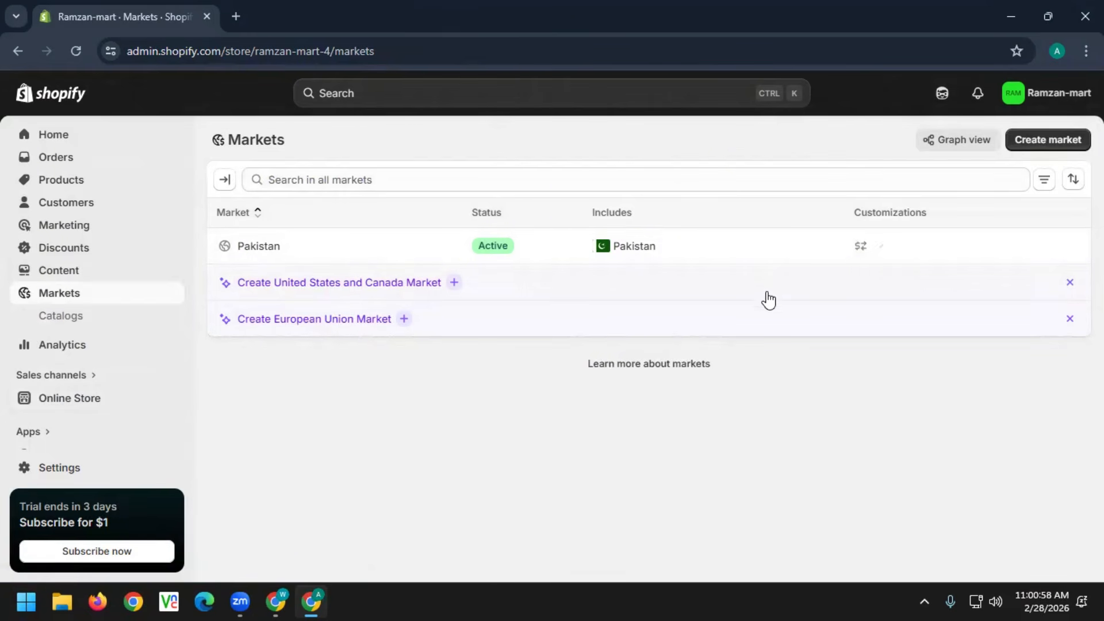
{"action": "left_click", "coordinate": [65, 347]}
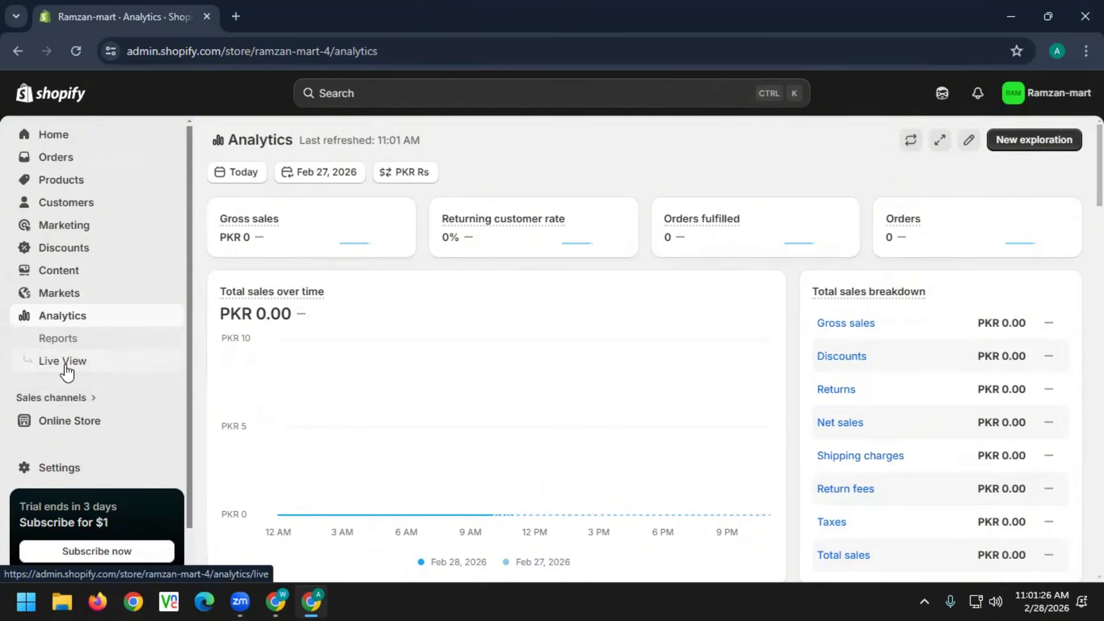
Open Live View showing 0 visitors, 0 sessions, PKR 0 sales and 0 orders
{"action": "left_click", "coordinate": [65, 362]}
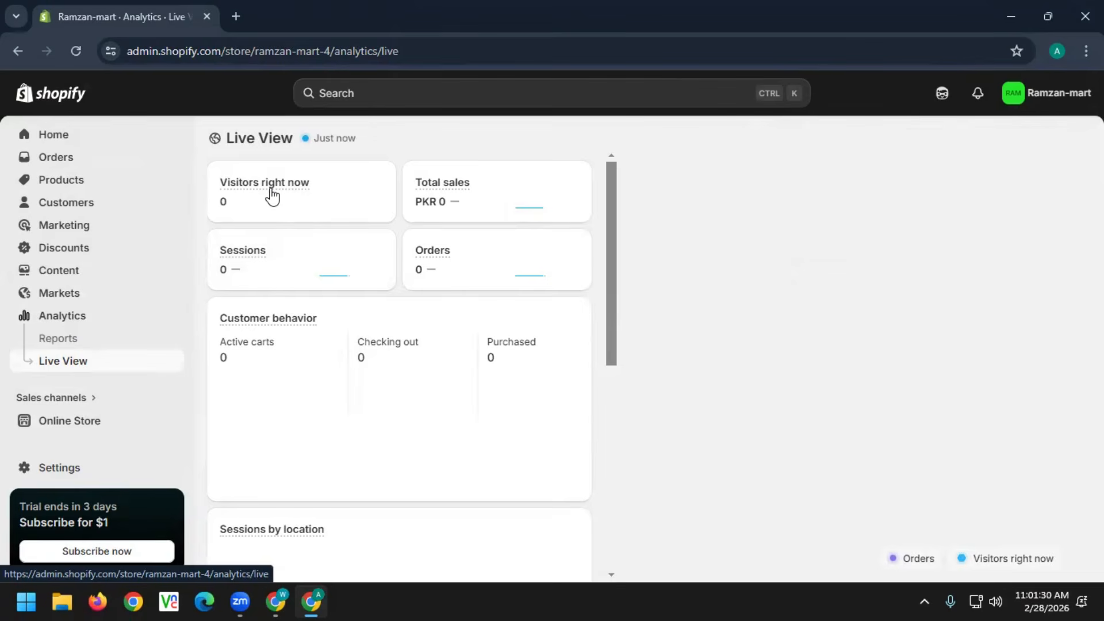
Scan the Live View visitor dashboard, then go to the Online Store themes page
{"action": "mouse_move", "coordinate": [272, 194]}
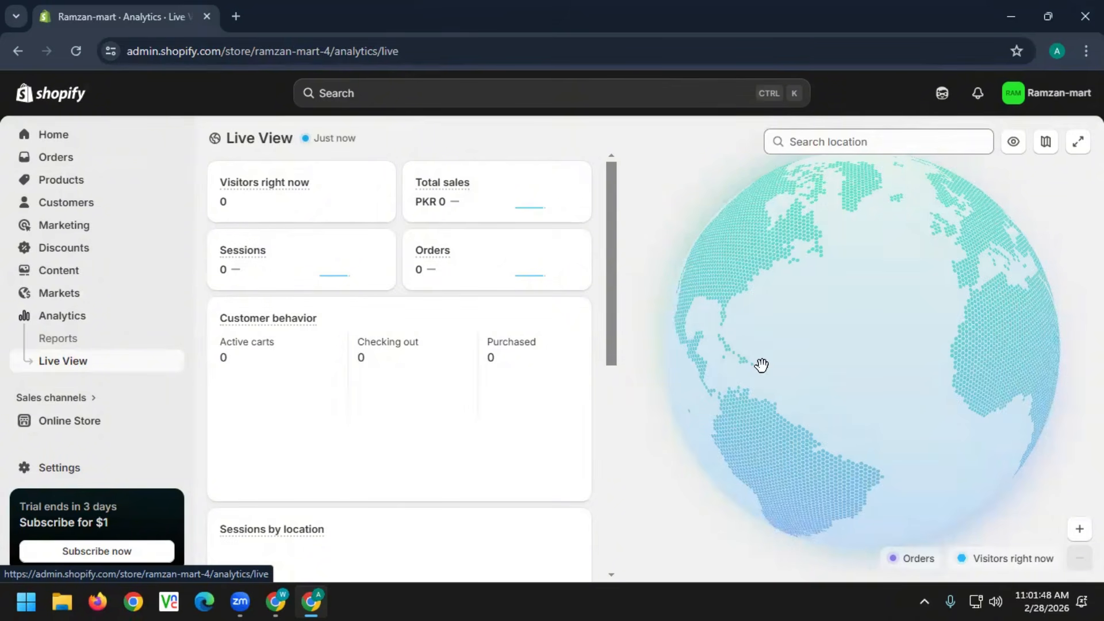
{"action": "scroll", "coordinate": [321, 305], "scroll_direction": "down", "scroll_amount": 10}
{"action": "scroll", "coordinate": [322, 323], "scroll_direction": "up", "scroll_amount": 10}
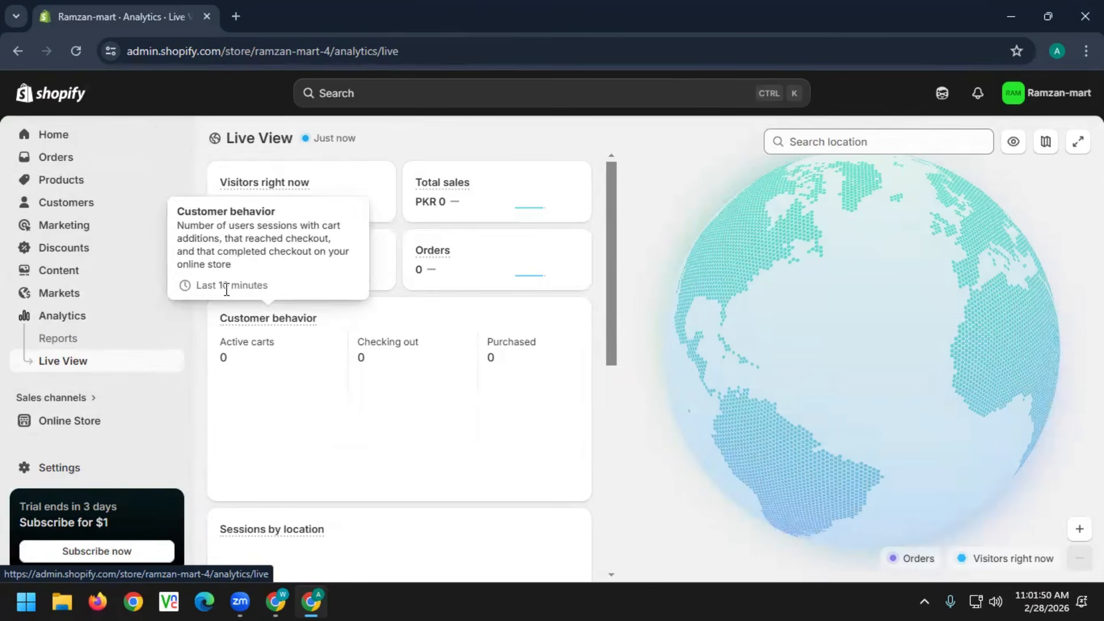
{"action": "left_click", "coordinate": [63, 427]}
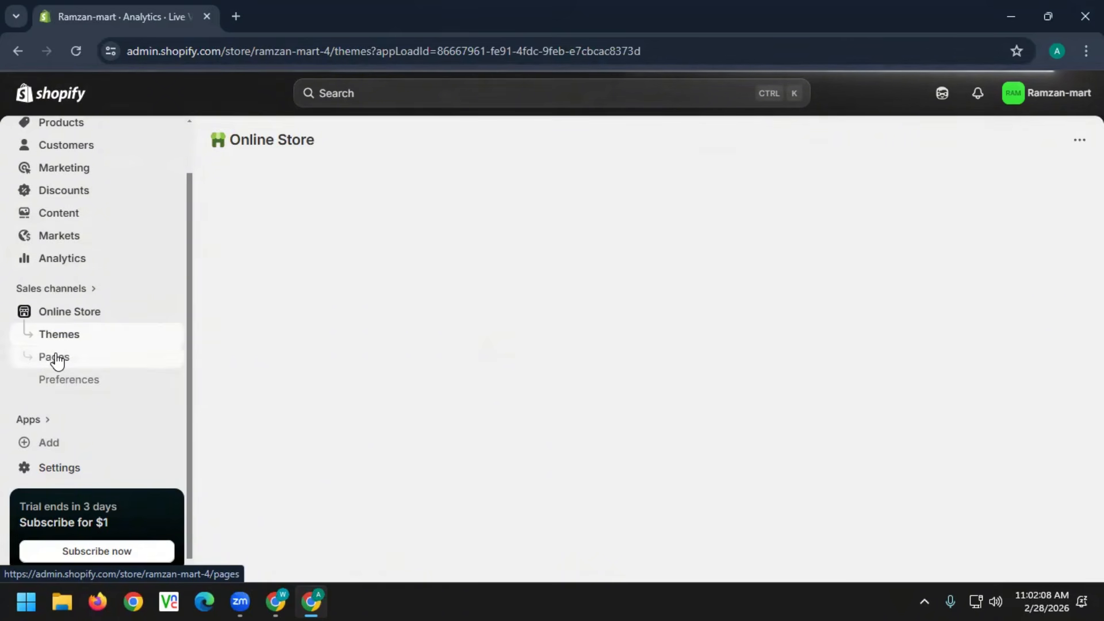
Open the Online Store Pages list and preview the live storefront in a new tab
{"action": "left_click", "coordinate": [55, 360]}
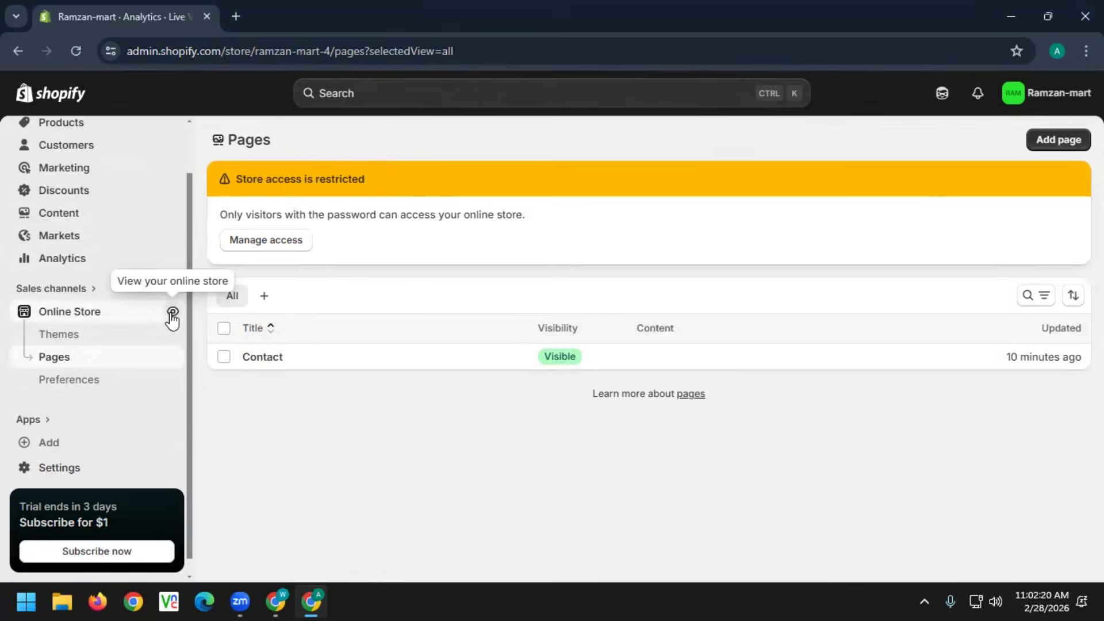
{"action": "left_click", "coordinate": [172, 315]}
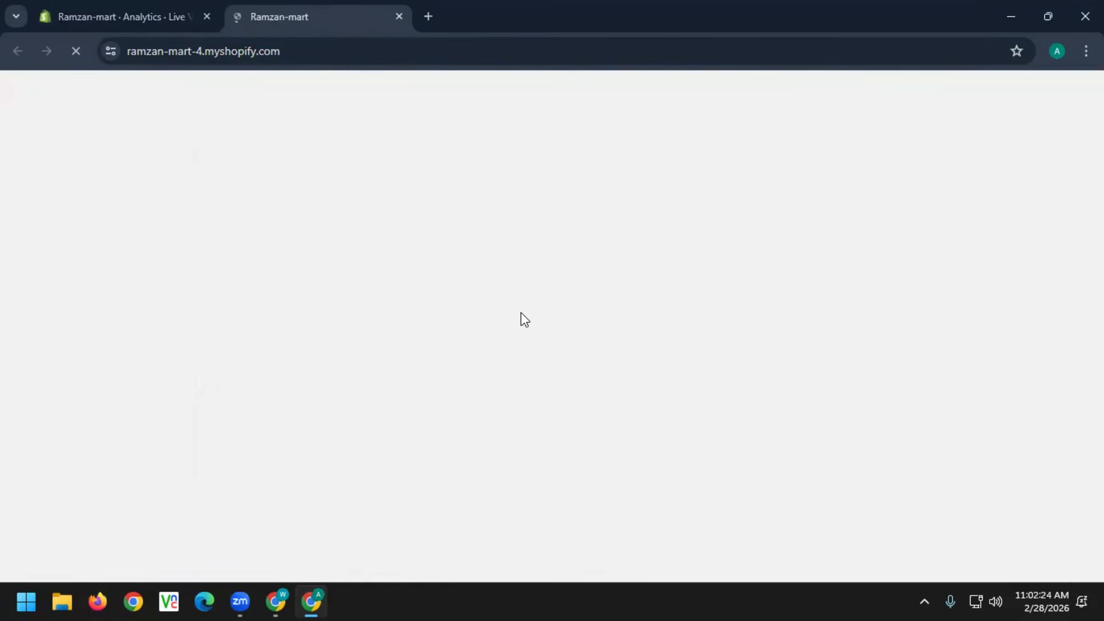
{"action": "scroll", "coordinate": [529, 315], "scroll_direction": "down", "scroll_amount": 10}
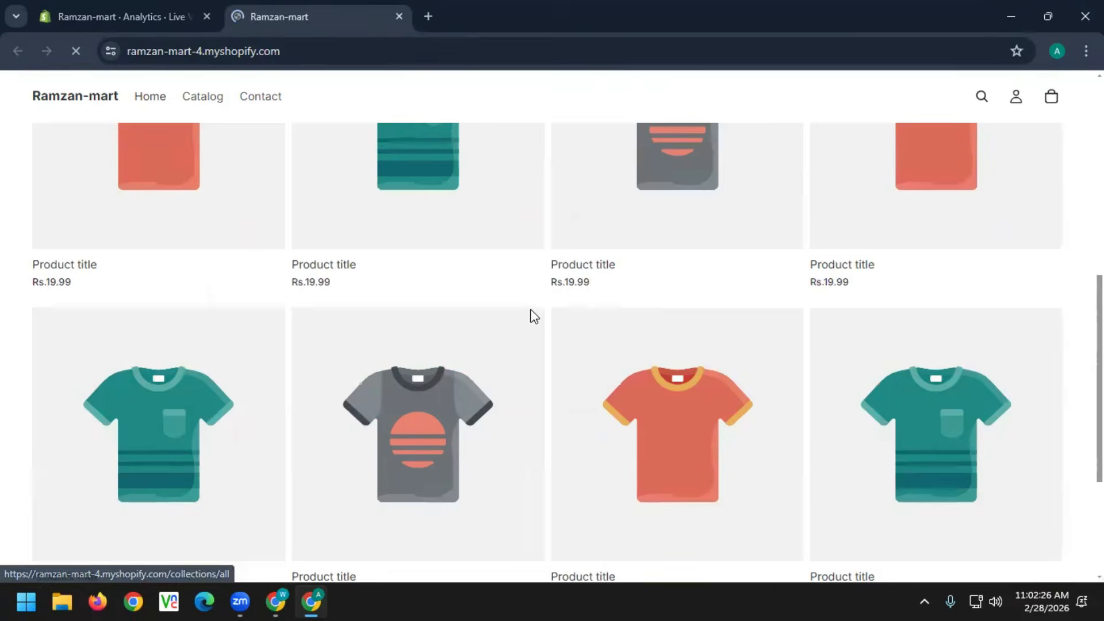
{"action": "scroll", "coordinate": [551, 311], "scroll_direction": "up", "scroll_amount": 10}
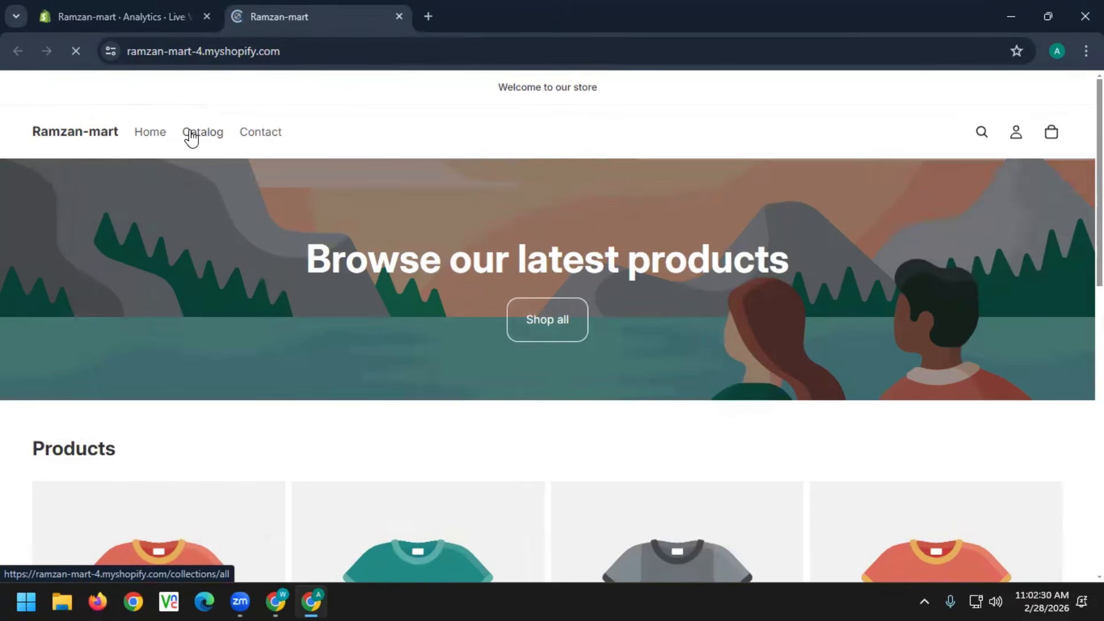
Browse the empty product catalog, then view the Contact page form down to Submit
{"action": "left_click", "coordinate": [201, 130]}
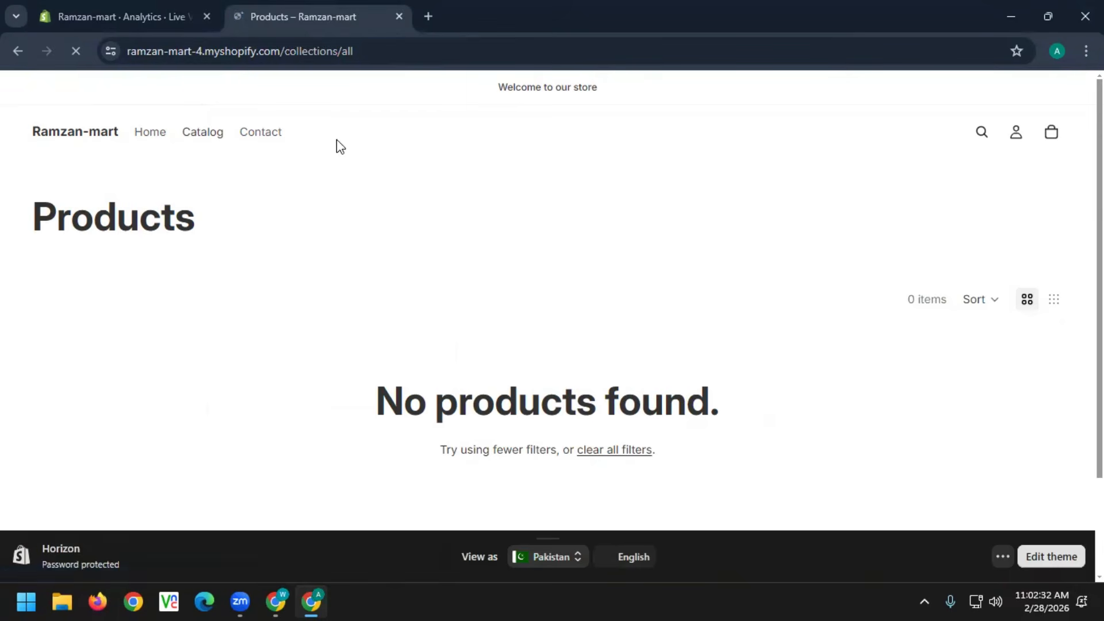
{"action": "left_click", "coordinate": [276, 138]}
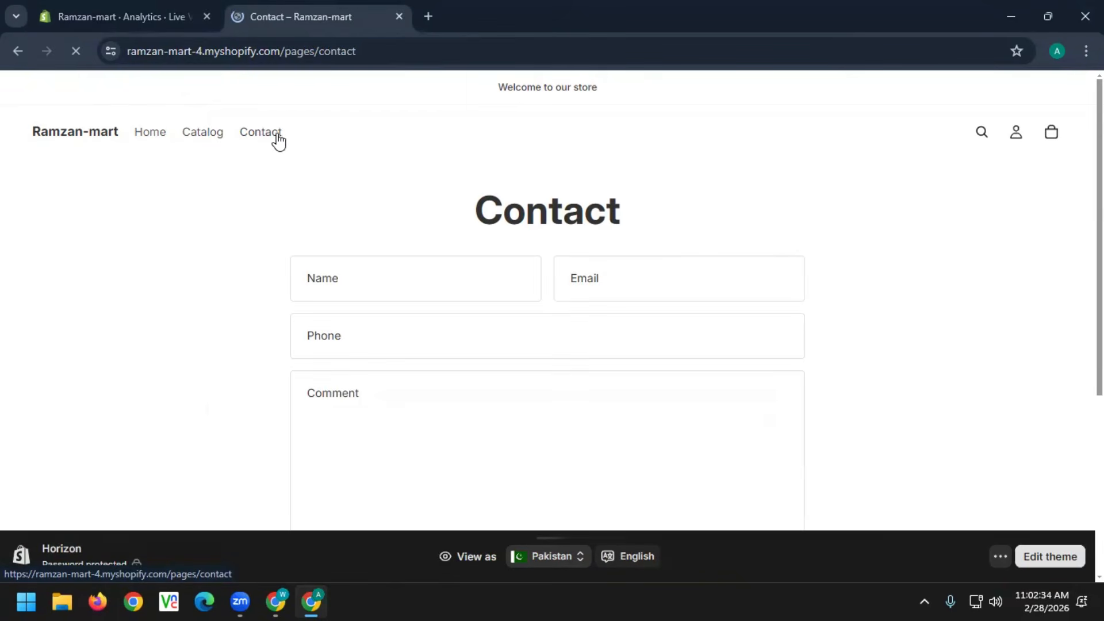
{"action": "scroll", "coordinate": [460, 287], "scroll_direction": "down", "scroll_amount": 5}
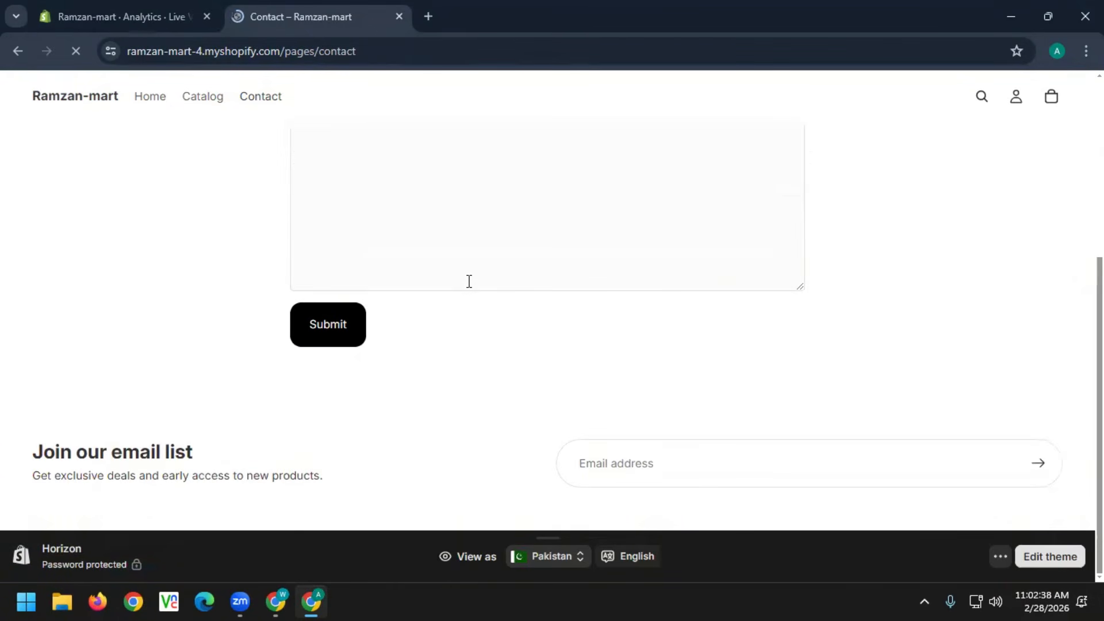
{"action": "scroll", "coordinate": [468, 281], "scroll_direction": "up", "scroll_amount": 5}
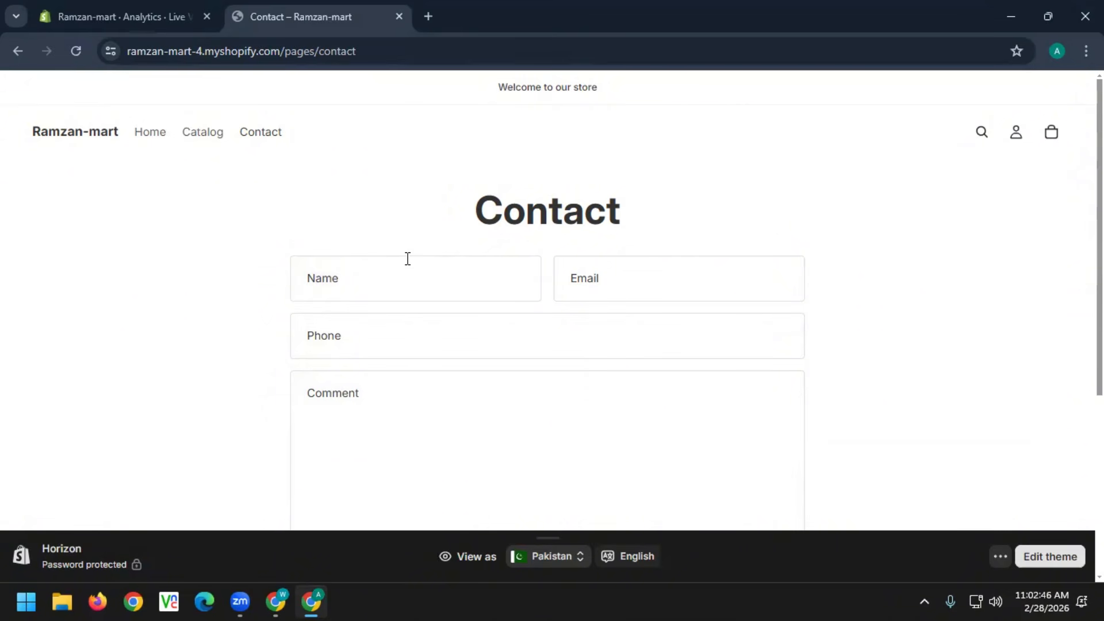
Preview the storefront again via the eye icon, close the old Contact tab, and return to Pages
{"action": "left_click", "coordinate": [119, 16]}
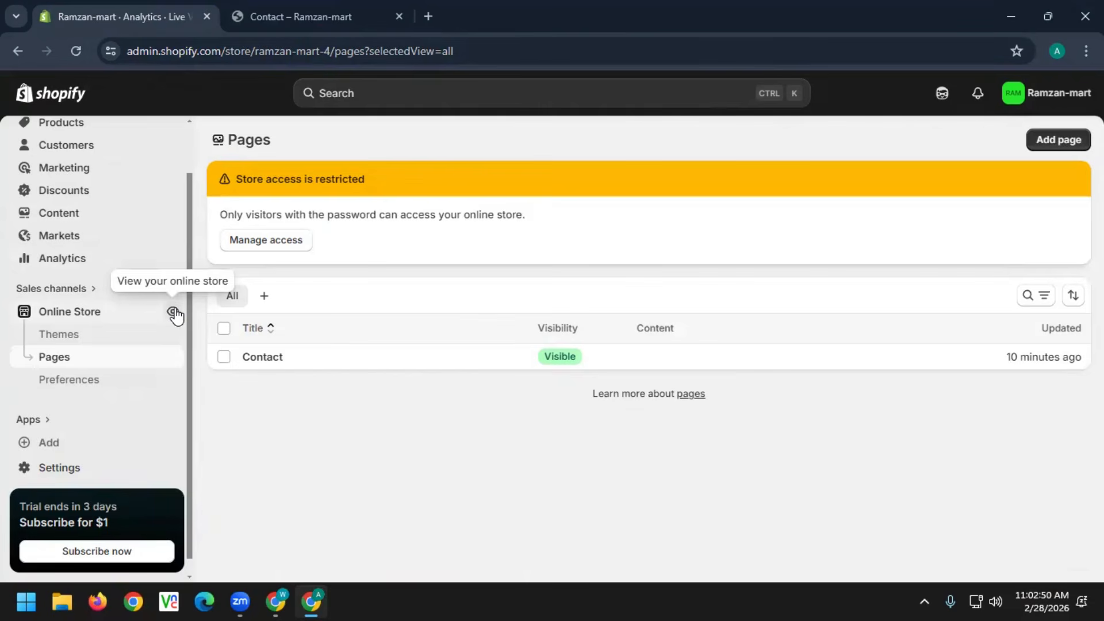
{"action": "left_click", "coordinate": [174, 312]}
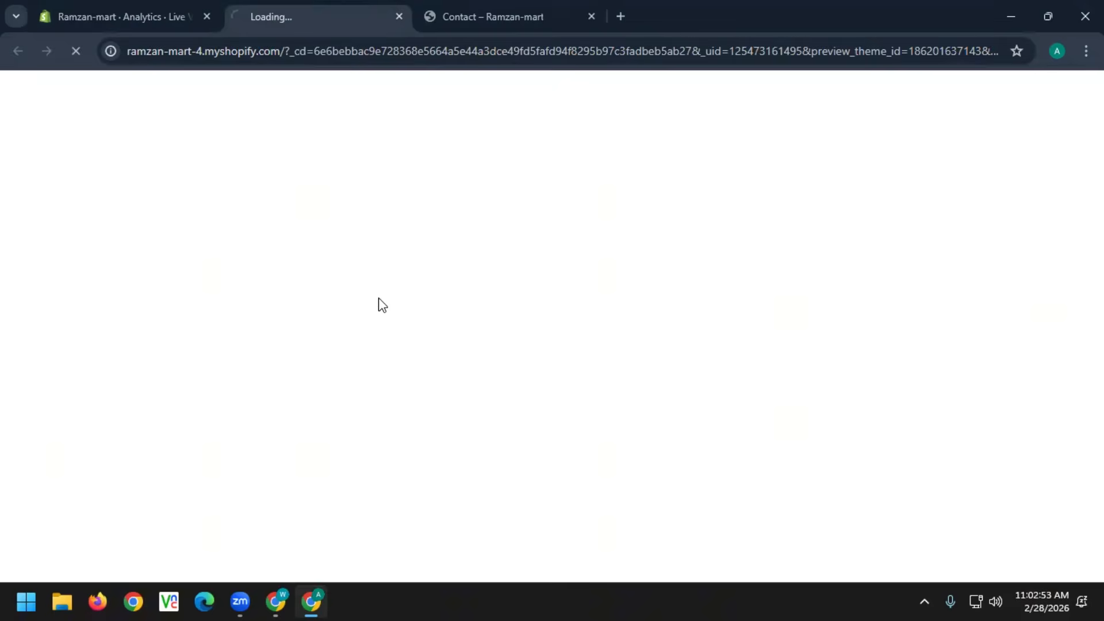
{"action": "left_click", "coordinate": [591, 16]}
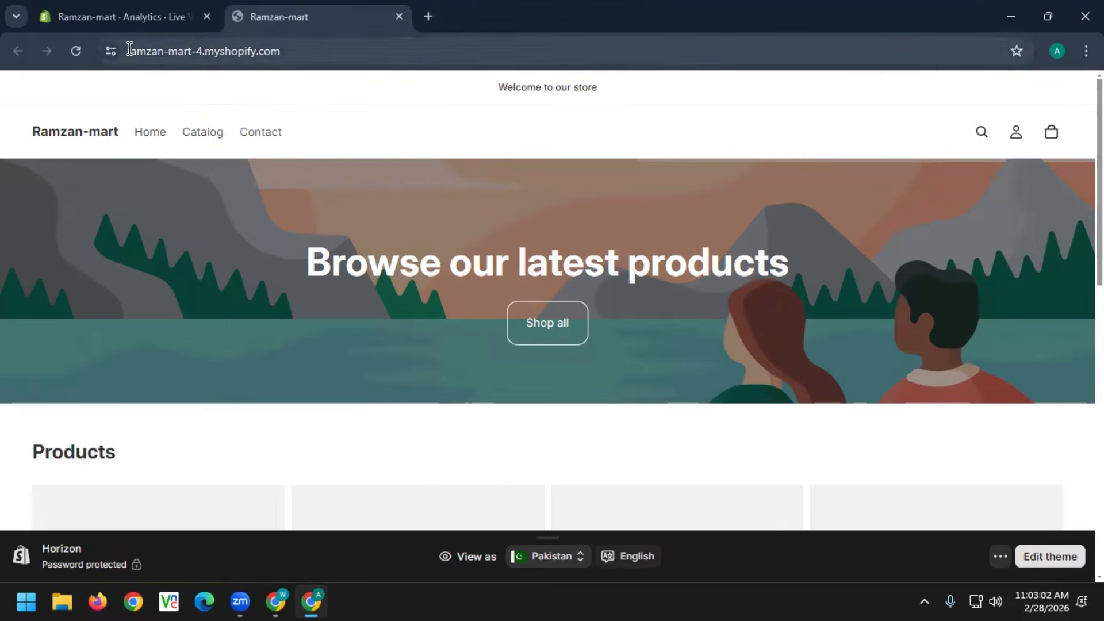
{"action": "left_click_drag", "start_coordinate": [130, 50], "coordinate": [300, 50]}
{"action": "left_click", "coordinate": [108, 16]}
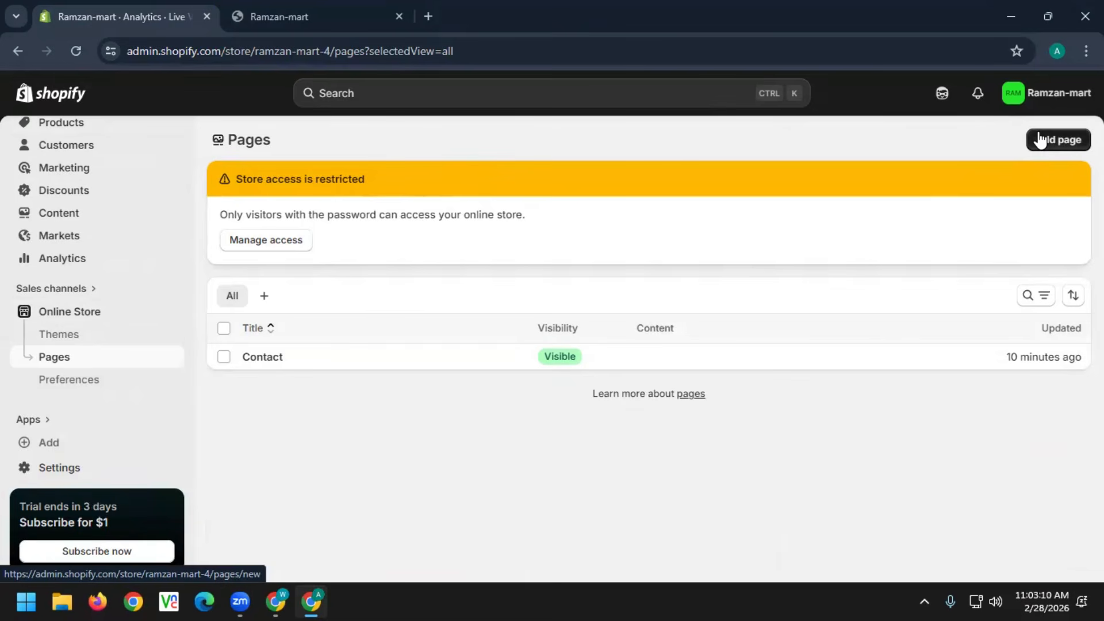
View the Themes page with Horizon current, scrolling down to Popular free themes and back
{"action": "left_click", "coordinate": [57, 378]}
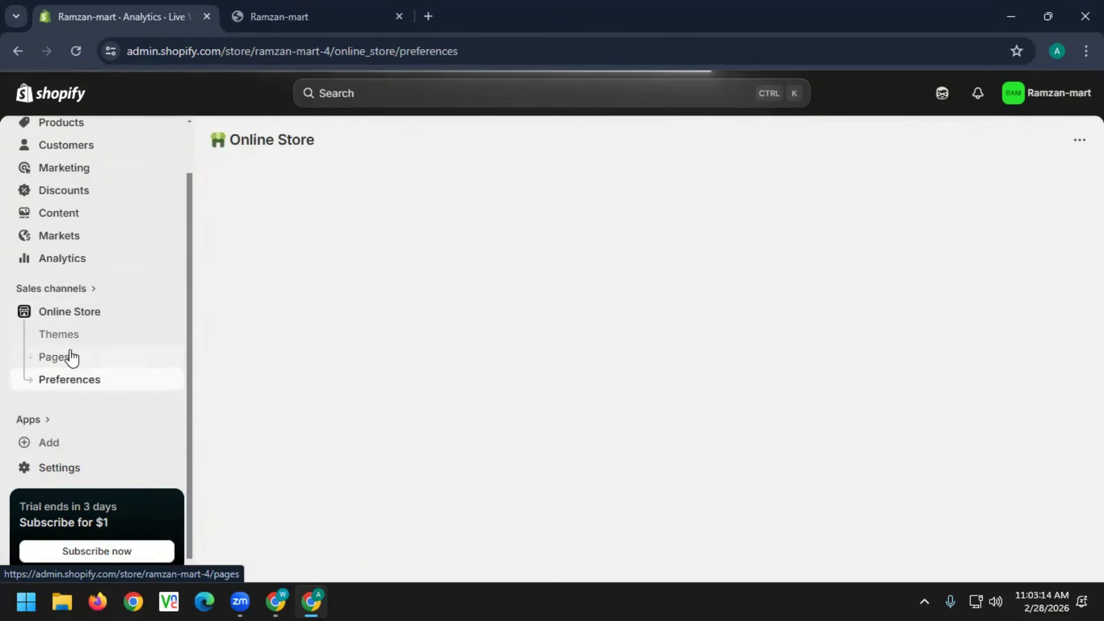
{"action": "left_click", "coordinate": [66, 337]}
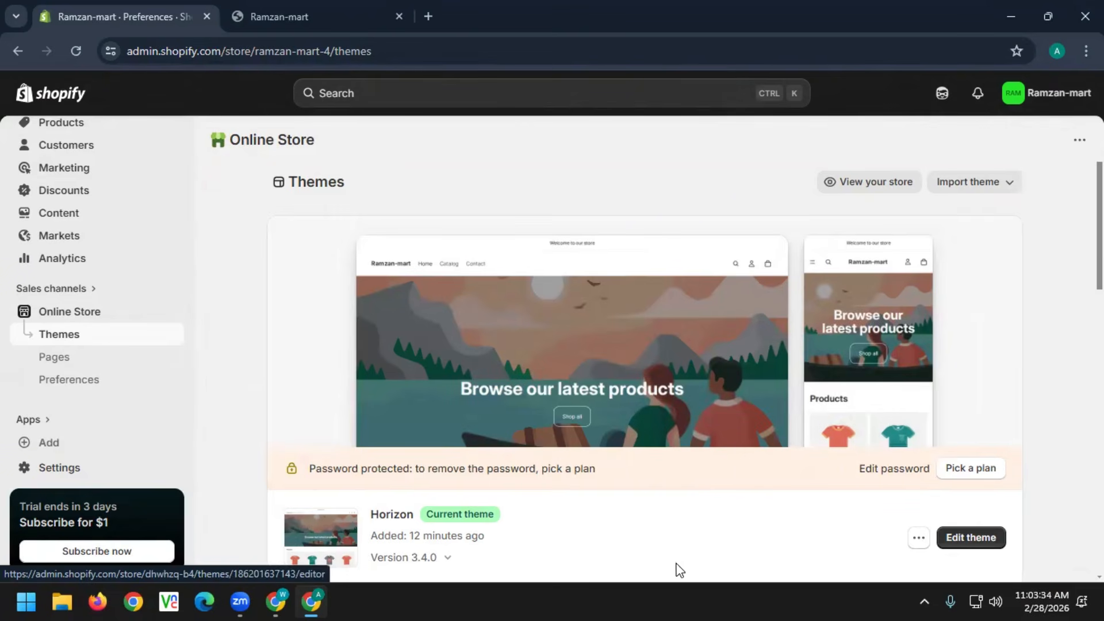
{"action": "scroll", "coordinate": [678, 567], "scroll_direction": "down", "scroll_amount": 10}
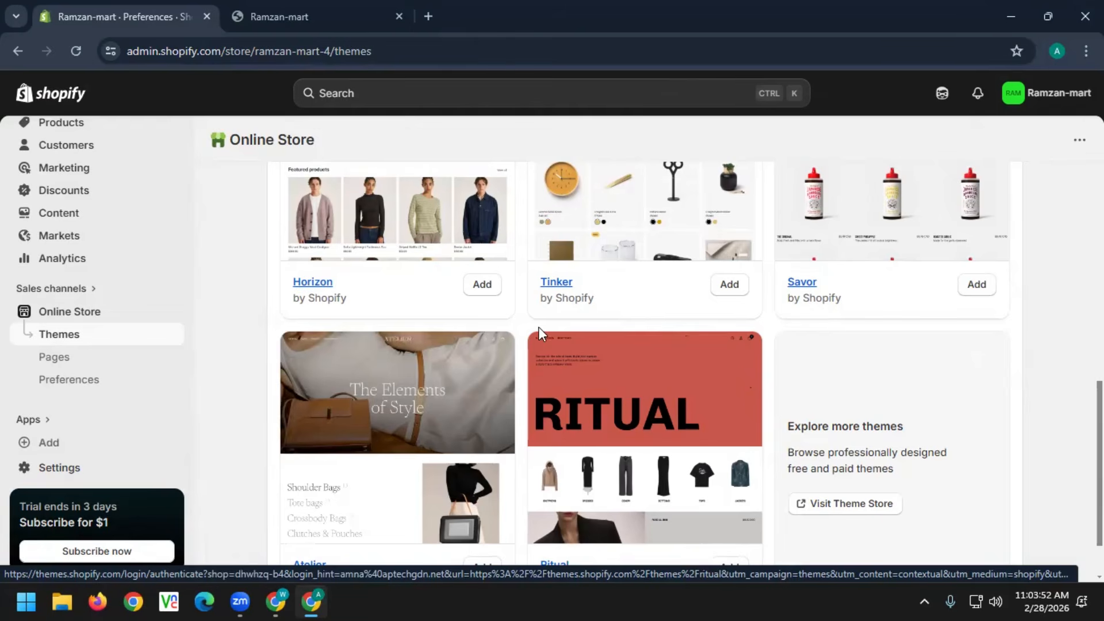
{"action": "scroll", "coordinate": [540, 327], "scroll_direction": "down", "scroll_amount": 2}
{"action": "scroll", "coordinate": [554, 314], "scroll_direction": "up", "scroll_amount": 15}
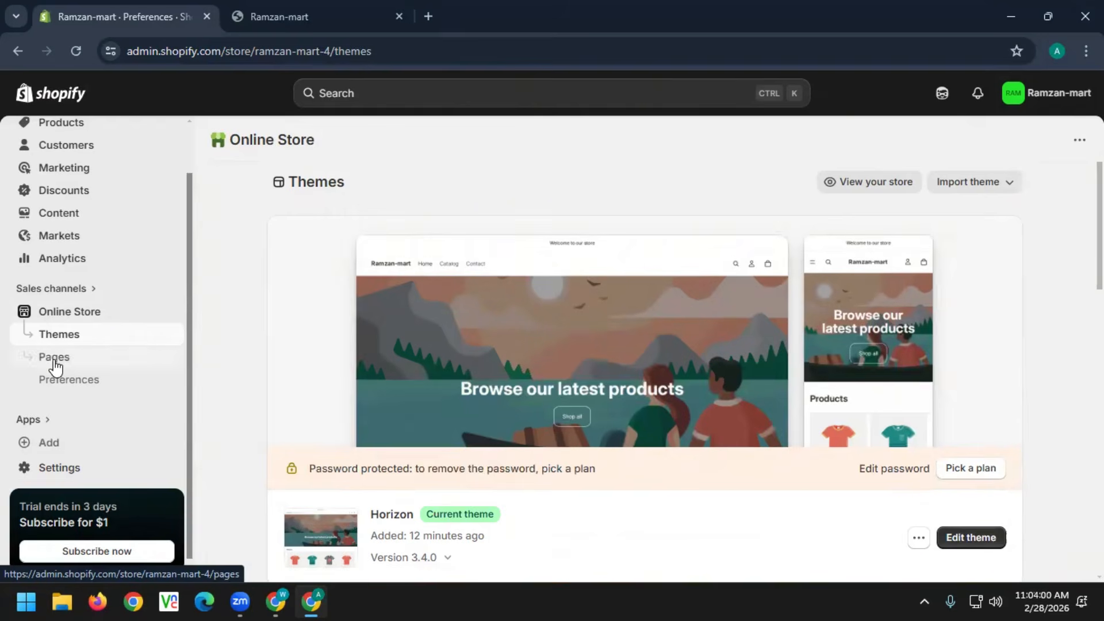
{"action": "scroll", "coordinate": [58, 374], "scroll_direction": "up", "scroll_amount": 2}
Check the store password preferences, then copy the ajmeri-marts storefront URL from the other Chrome window
{"action": "left_click", "coordinate": [70, 440]}
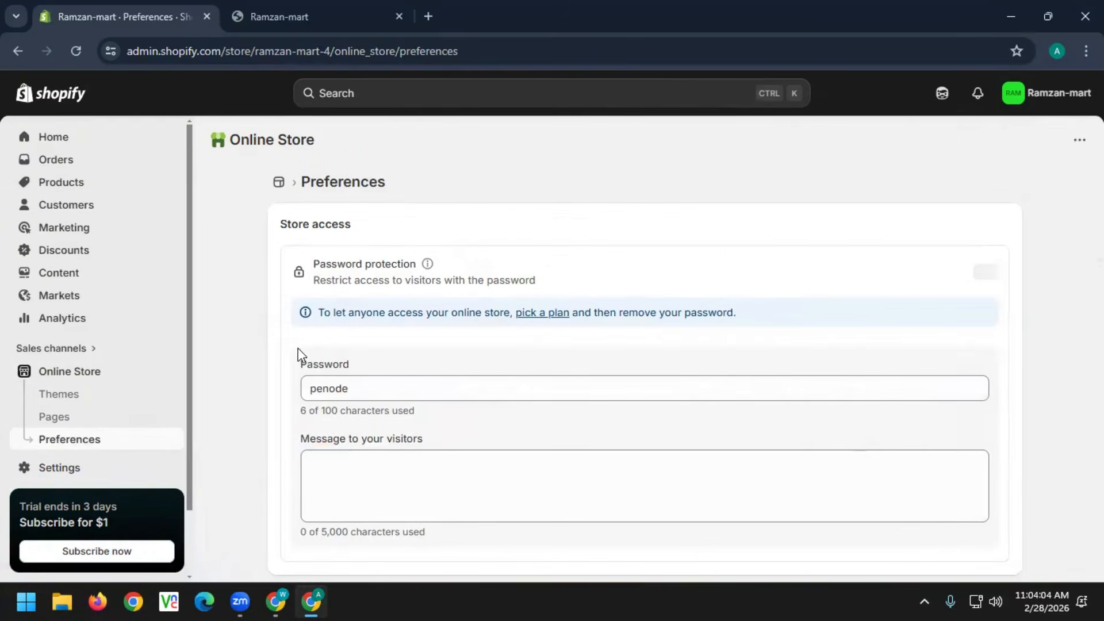
{"action": "scroll", "coordinate": [787, 315], "scroll_direction": "down", "scroll_amount": 3}
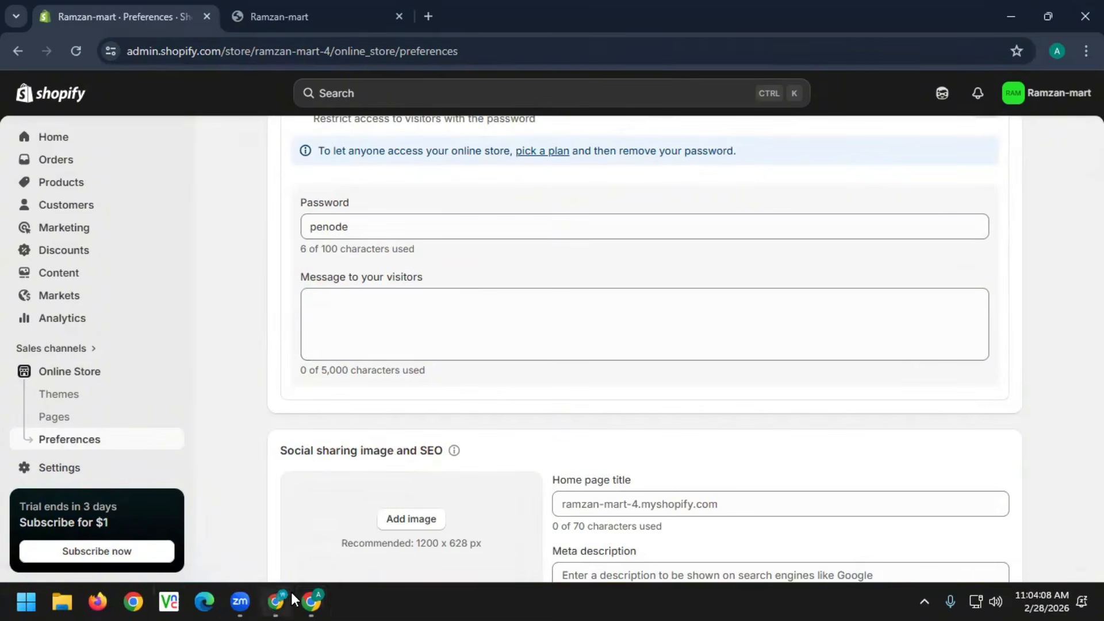
{"action": "left_click", "coordinate": [275, 602]}
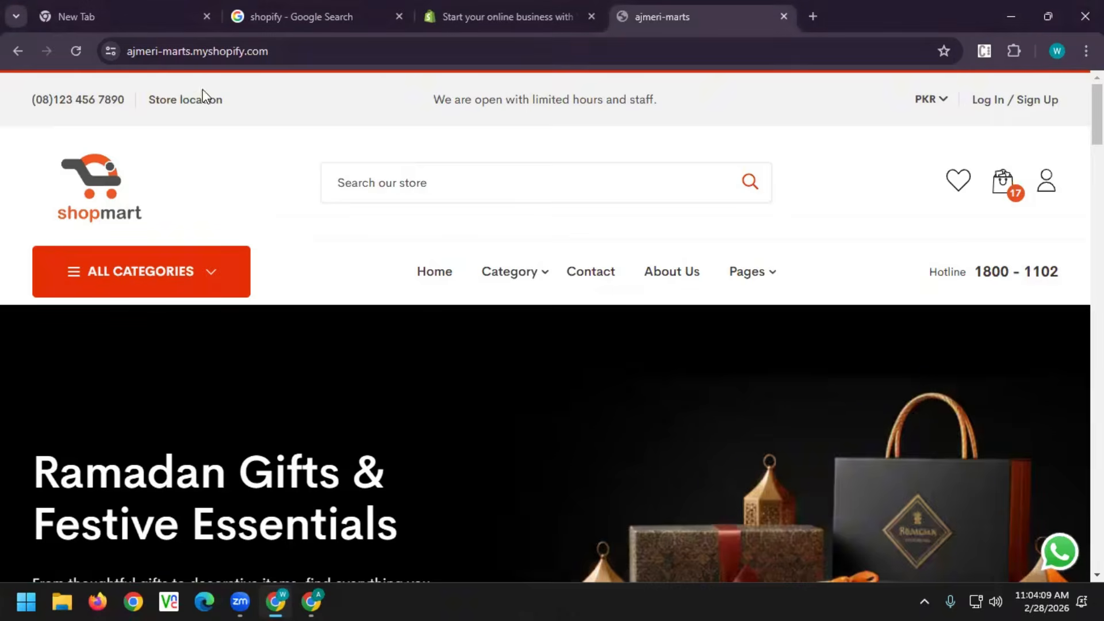
{"action": "left_click", "coordinate": [312, 48]}
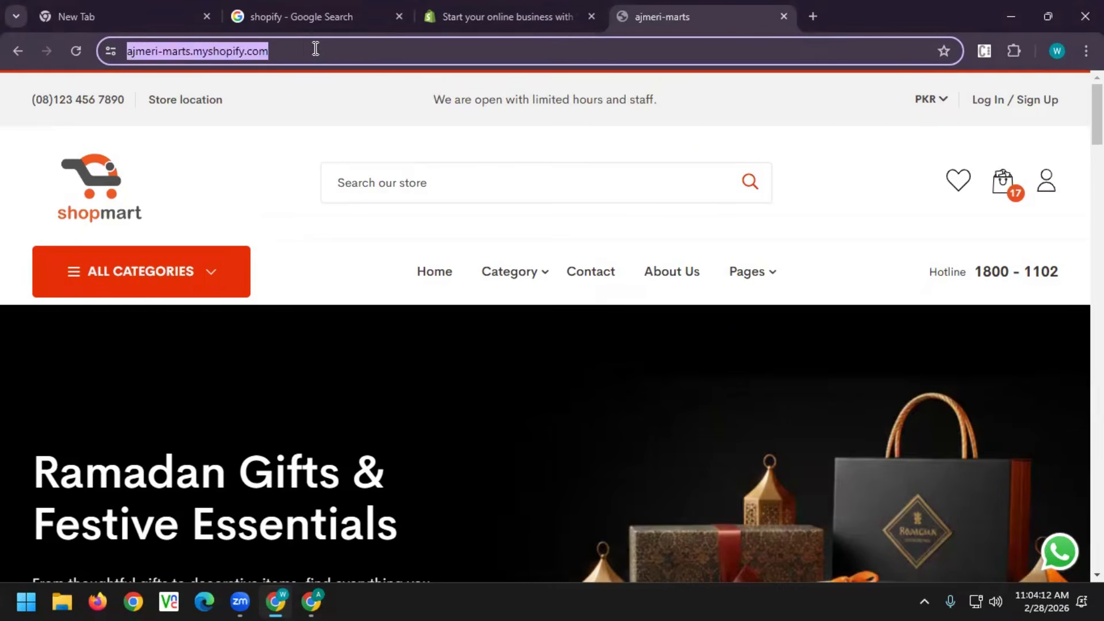
{"action": "left_click", "coordinate": [315, 49]}
{"action": "left_click_drag", "start_coordinate": [318, 49], "coordinate": [87, 49]}
{"action": "key", "text": "ctrl+c"}
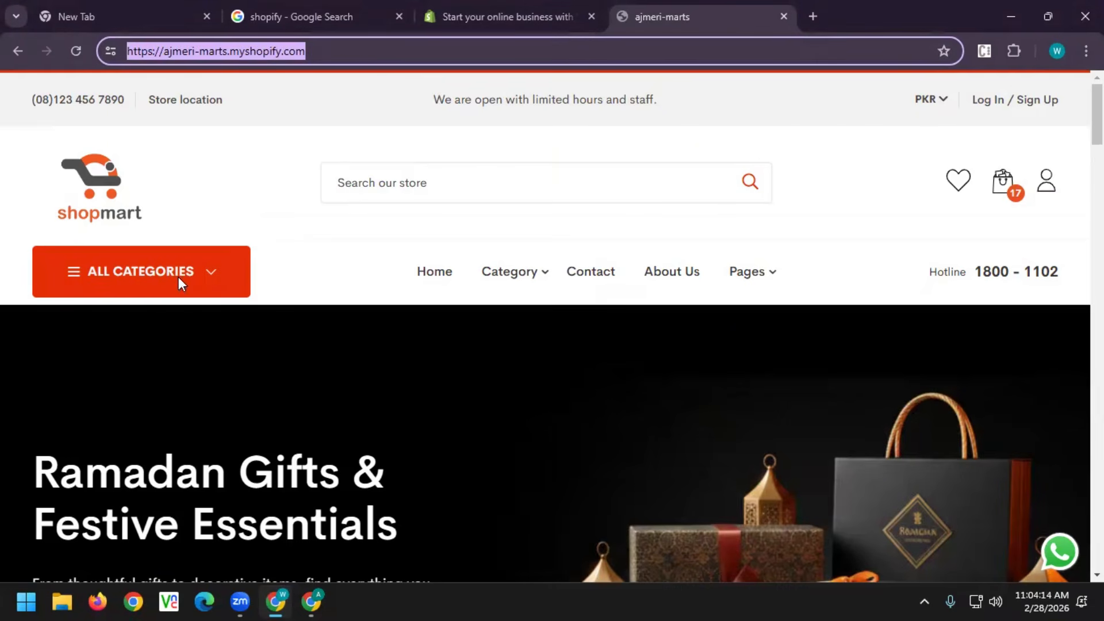
{"action": "left_click", "coordinate": [311, 601]}
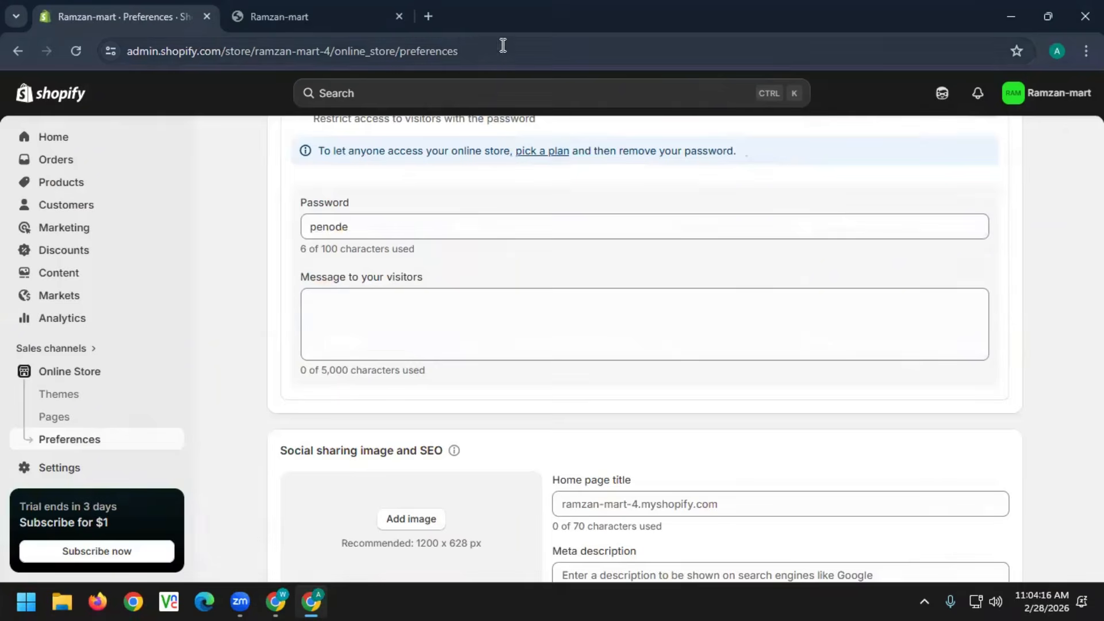
Open the ajmeri-marts storefront in a new tab by pasting its copied address
{"action": "left_click", "coordinate": [433, 16]}
{"action": "left_click", "coordinate": [433, 46]}
{"action": "key", "text": "ctrl+v"}
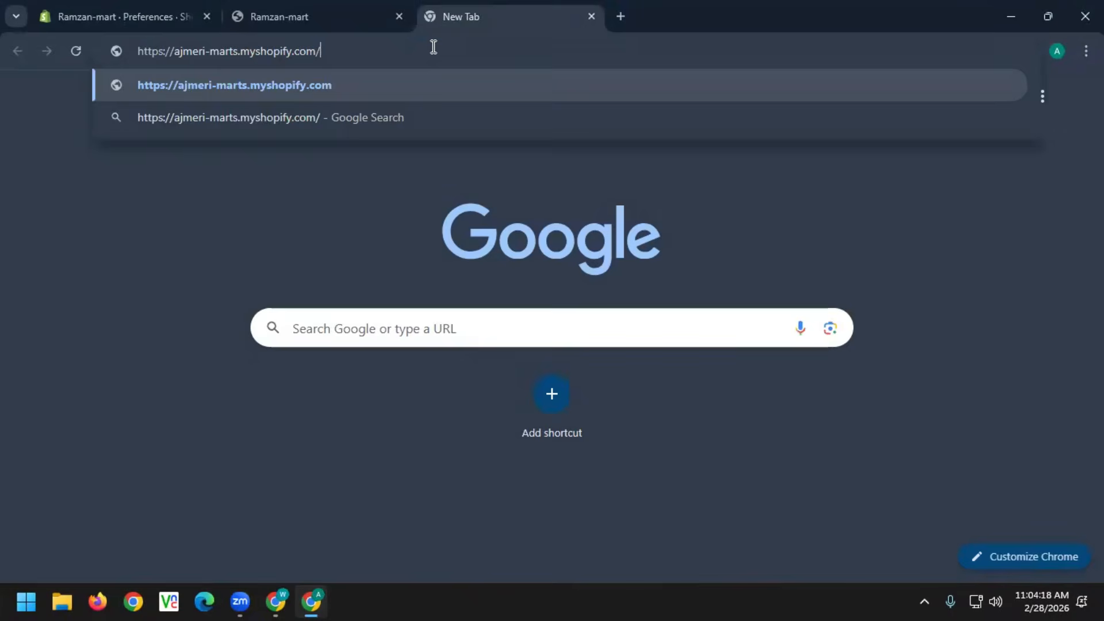
{"action": "key", "text": "Return"}
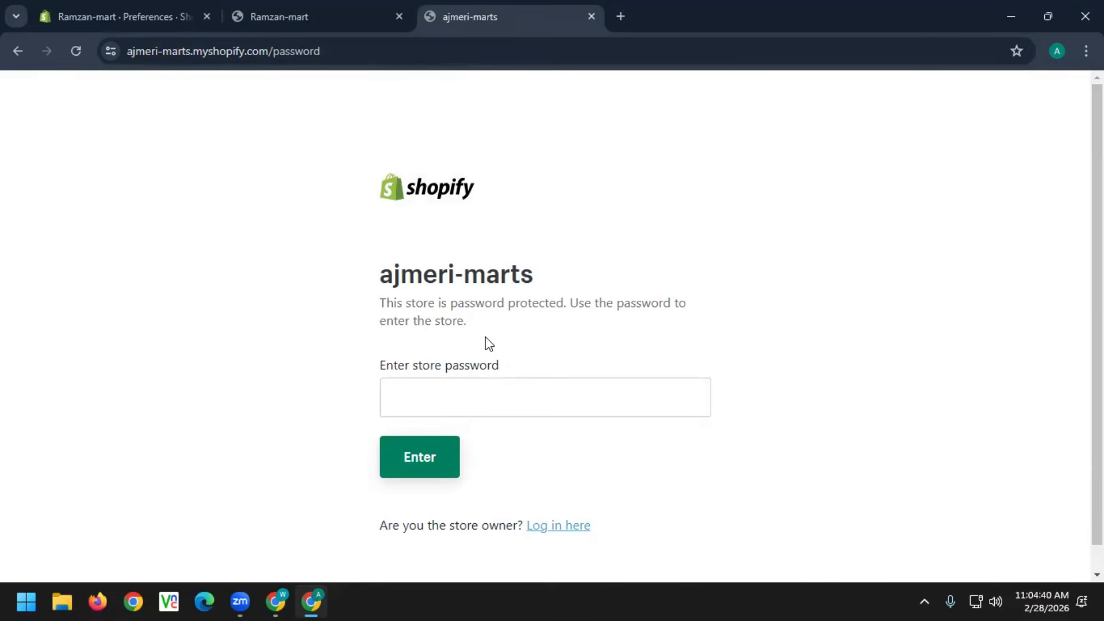
Enter the store password and submit it, getting 'Password incorrect, please try again.'
{"action": "left_click", "coordinate": [442, 397]}
{"action": "type", "text": "•••••"}
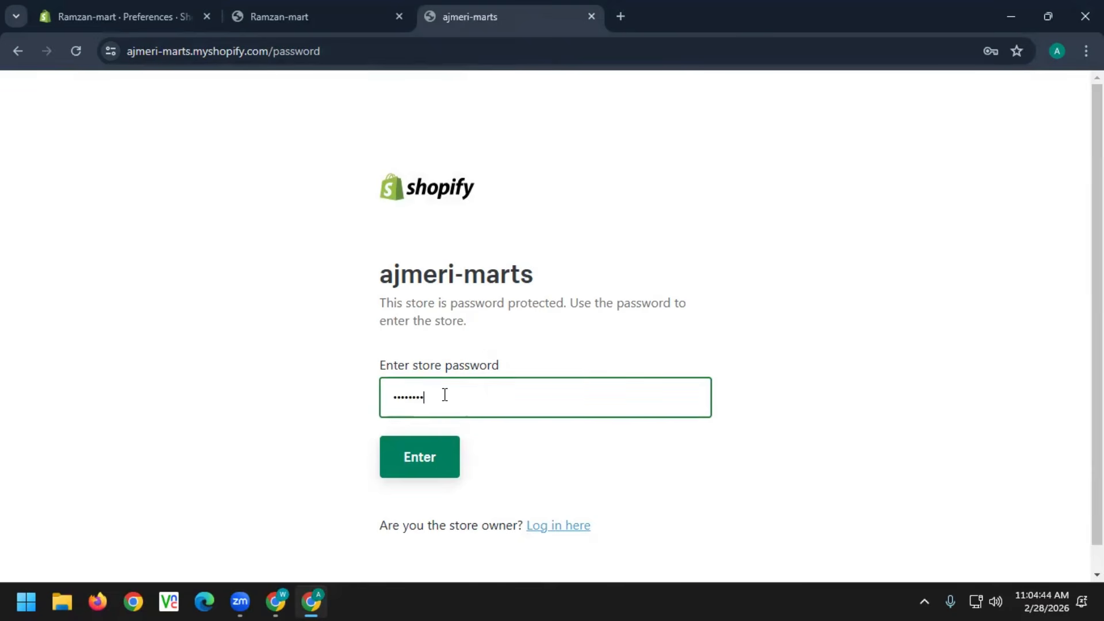
{"action": "left_click", "coordinate": [426, 455]}
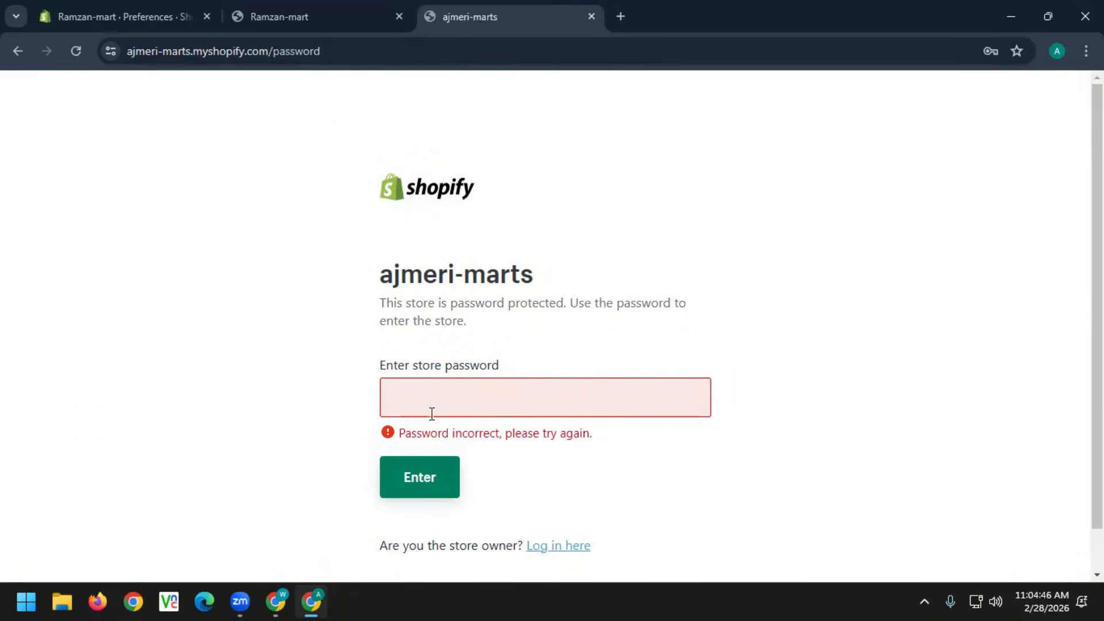
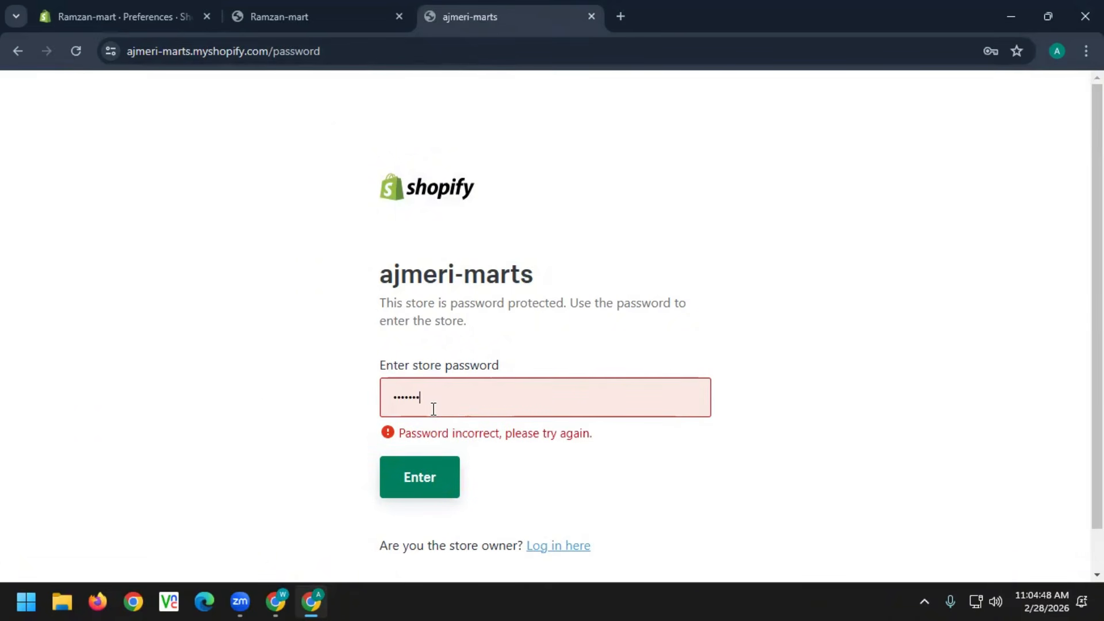
Re-enter the correct store password to get past the ajmeri-marts password page
{"action": "type", "text": "•••••••"}
{"action": "left_click", "coordinate": [421, 469]}
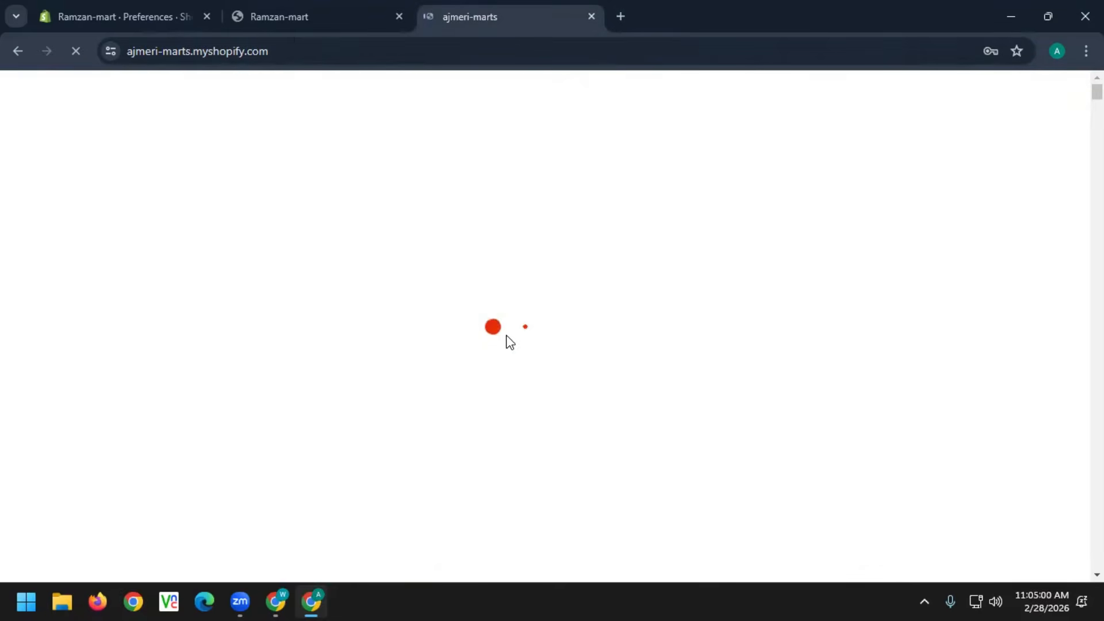
In the Ramzan-mart Preferences, replace the old visitor password with a new one
{"action": "left_click", "coordinate": [268, 18]}
{"action": "left_click", "coordinate": [140, 14]}
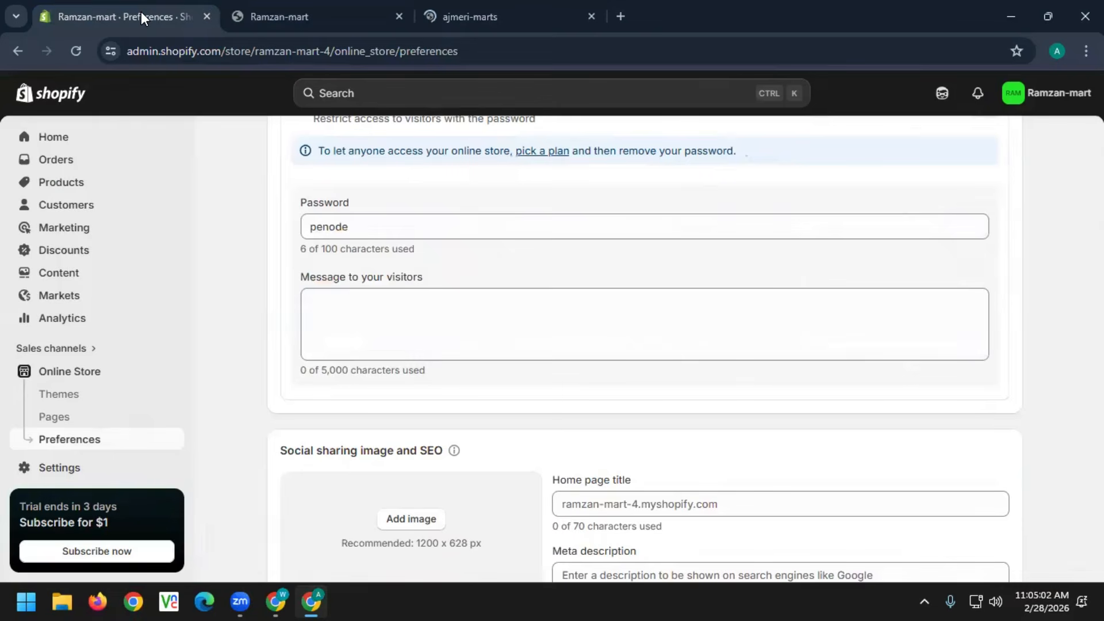
{"action": "left_click_drag", "start_coordinate": [397, 224], "coordinate": [298, 235]}
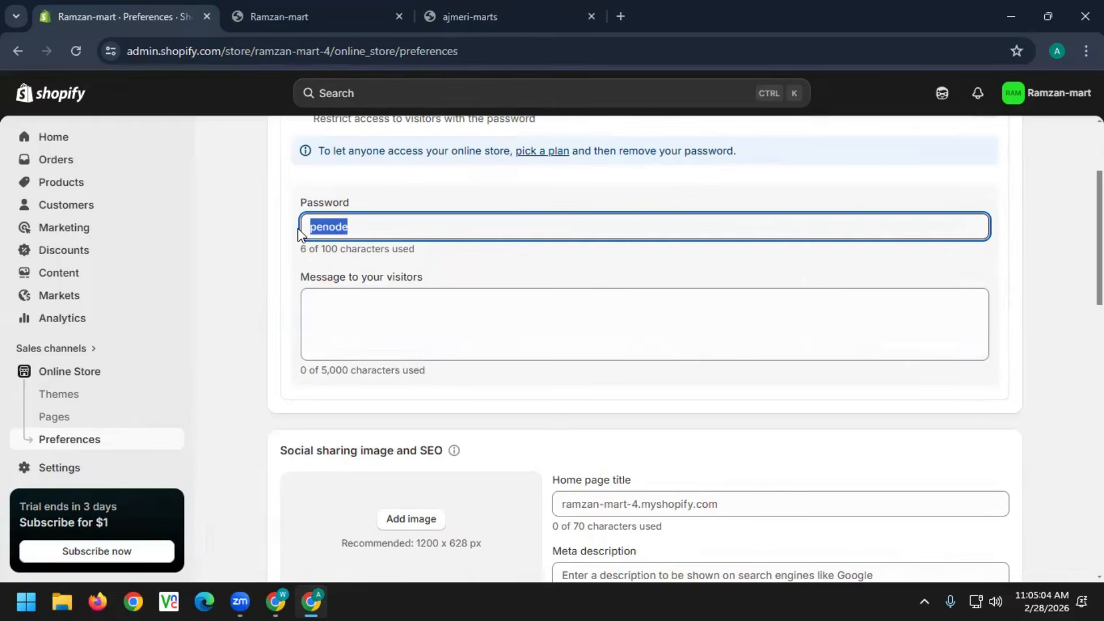
{"action": "key", "text": "BackSpace"}
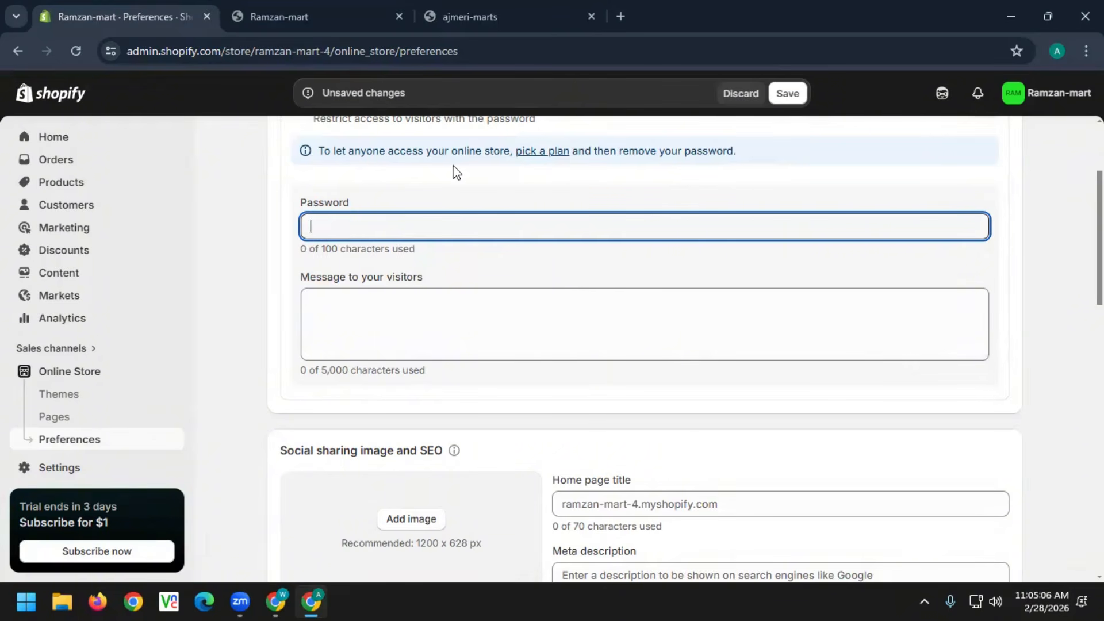
Copy the Ramzan-mart storefront address, then save the new password preferences
{"action": "left_click", "coordinate": [329, 22]}
{"action": "left_click", "coordinate": [296, 50]}
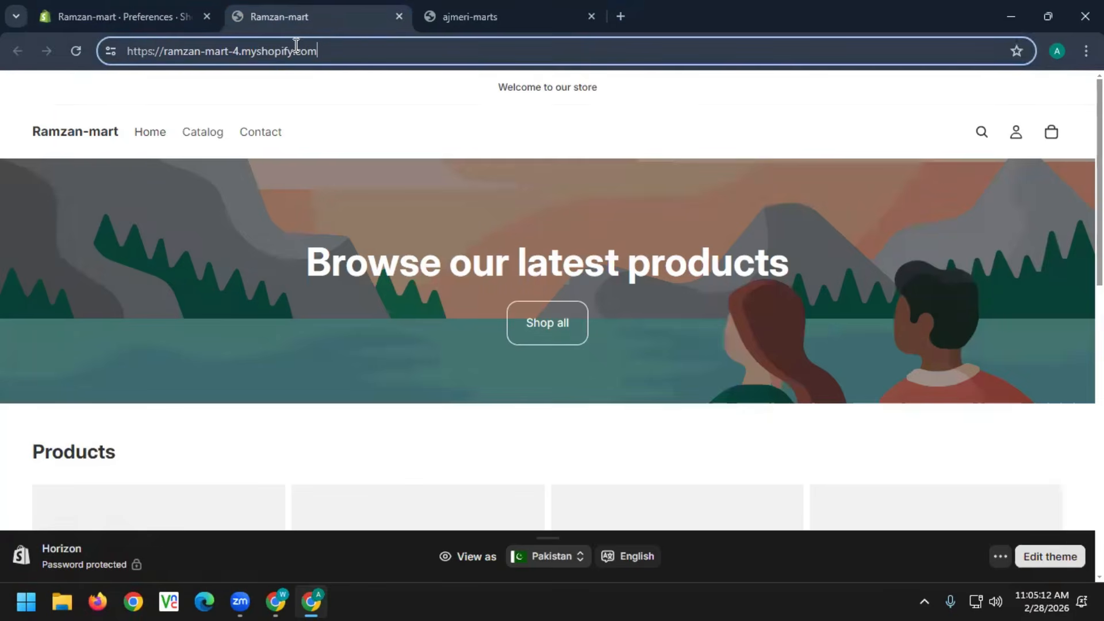
{"action": "left_click_drag", "start_coordinate": [356, 51], "coordinate": [8, 9]}
{"action": "key", "text": "ctrl+c"}
{"action": "left_click", "coordinate": [131, 16]}
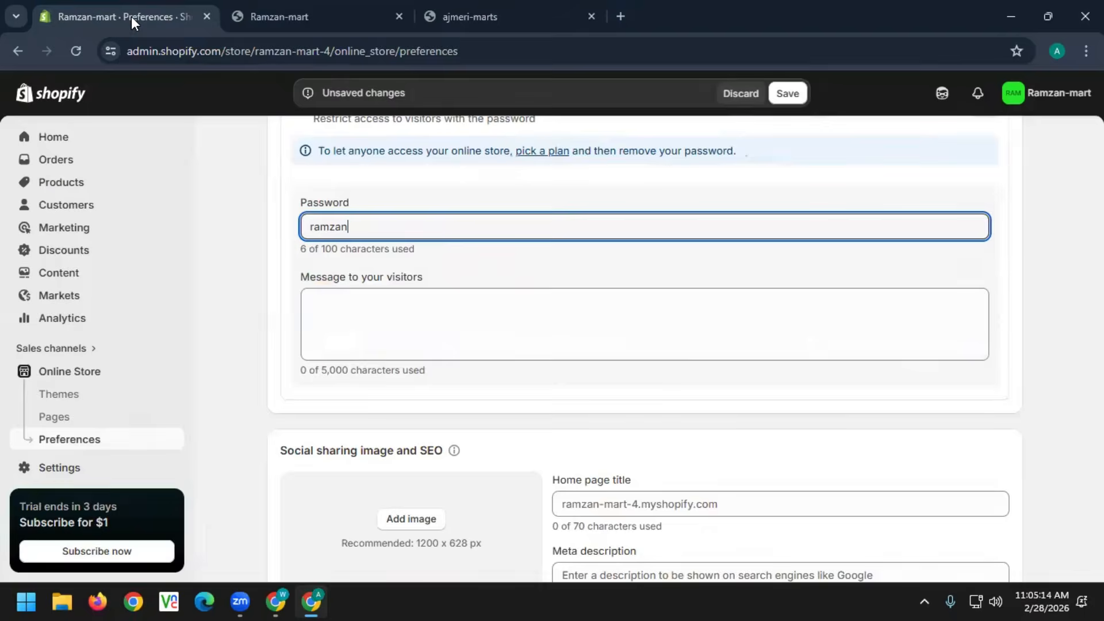
{"action": "left_click", "coordinate": [791, 91]}
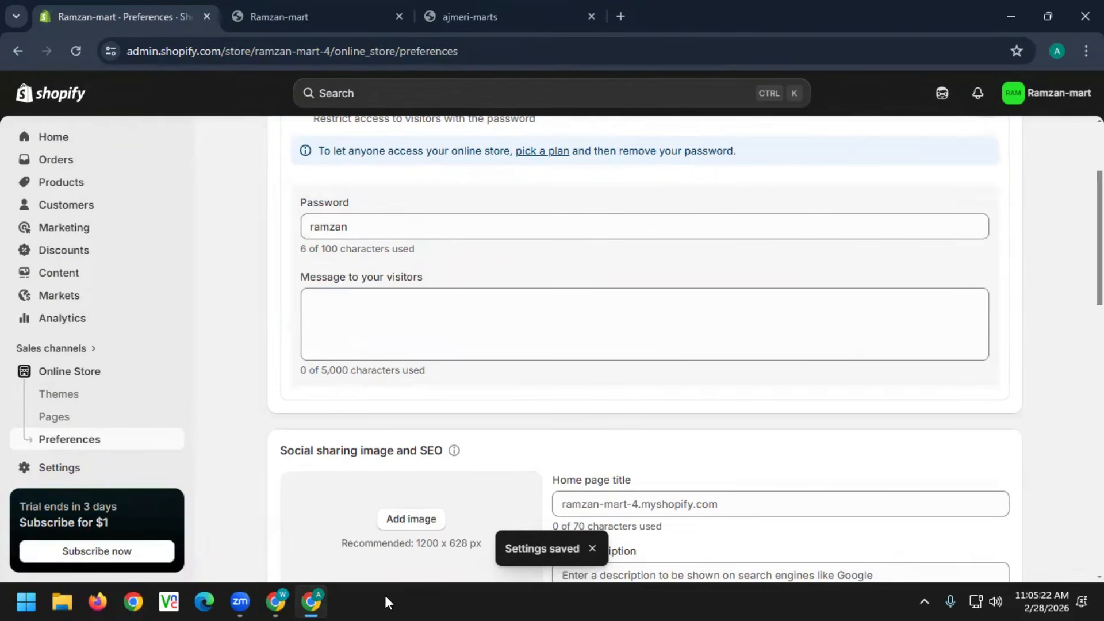
{"action": "left_click", "coordinate": [281, 600]}
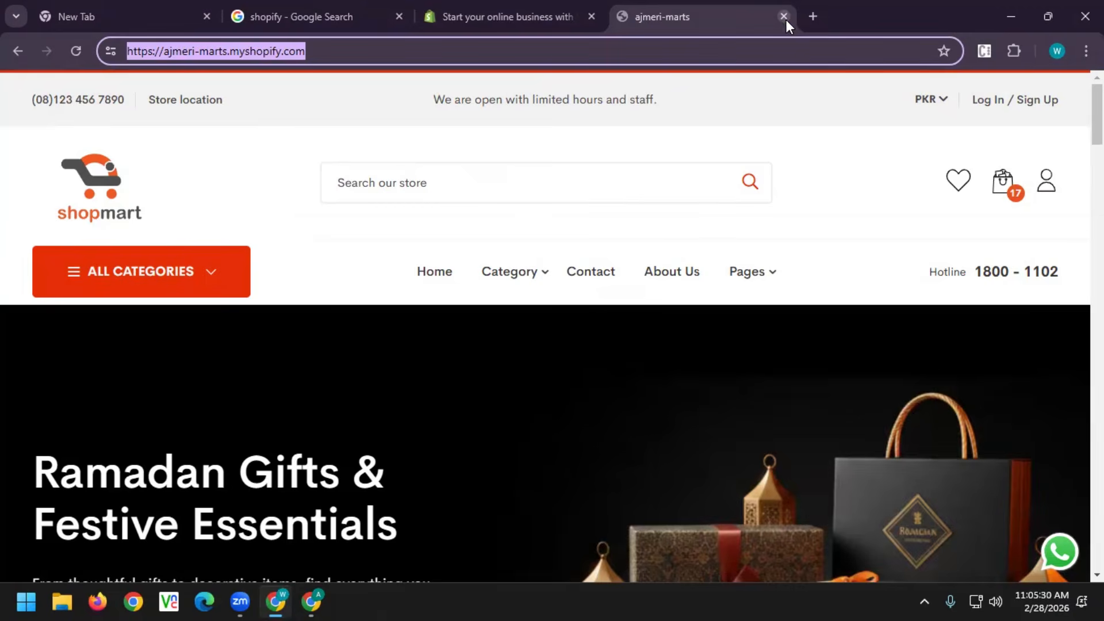
{"action": "left_click", "coordinate": [813, 16]}
{"action": "left_click", "coordinate": [433, 51]}
{"action": "key", "text": "ctrl+v"}
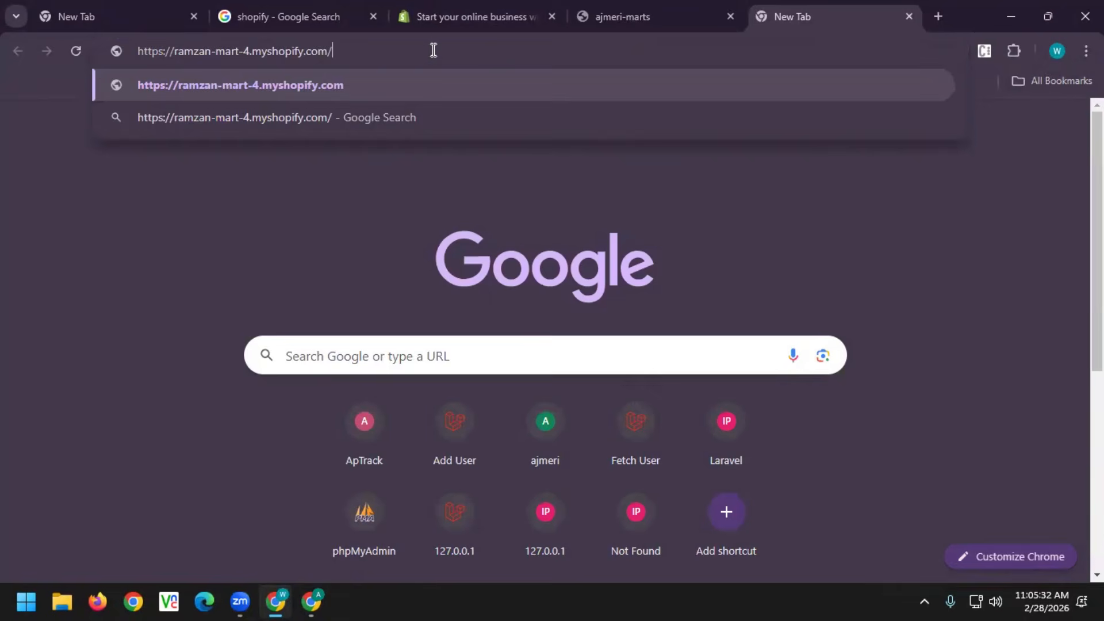
{"action": "key", "text": "Return"}
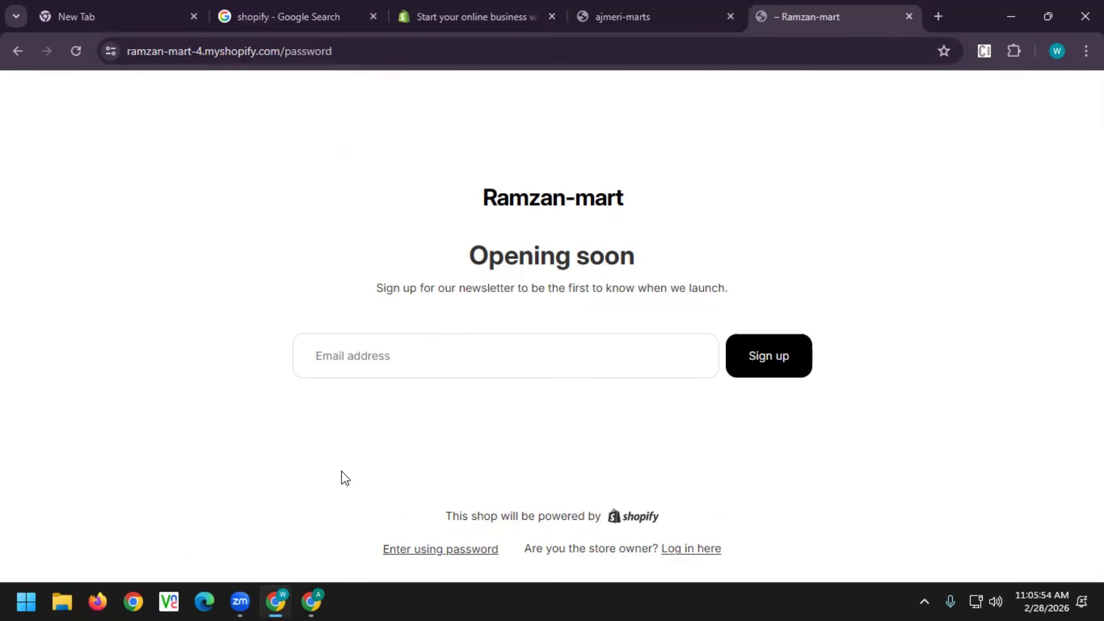
{"action": "left_click", "coordinate": [311, 602]}
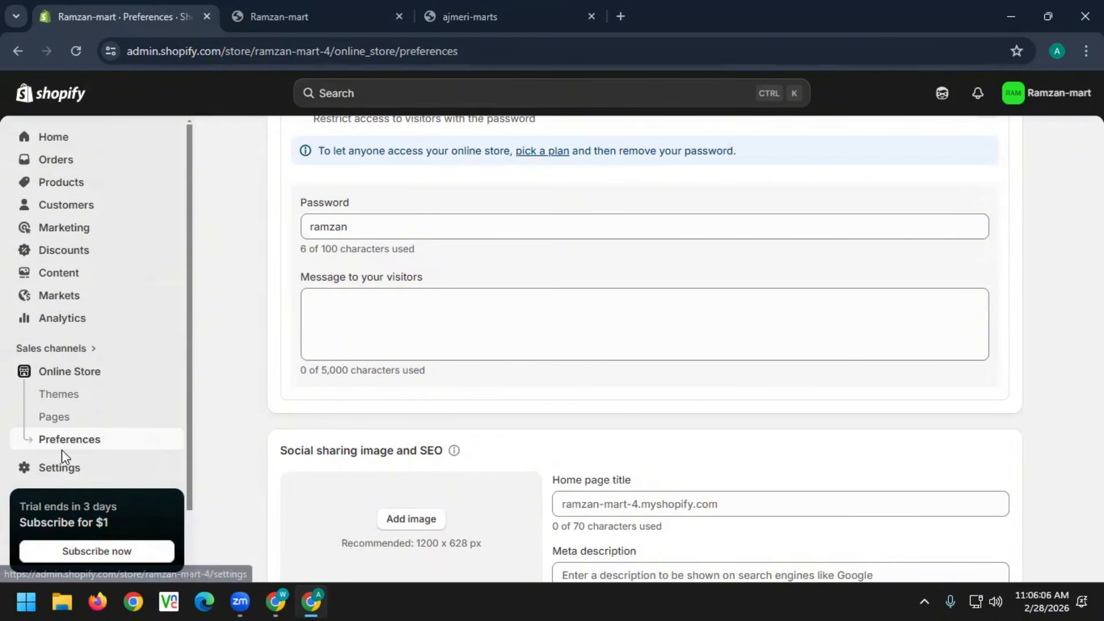
Go to Settings > Plan to see the trial with 3 days remaining
{"action": "left_click", "coordinate": [62, 476]}
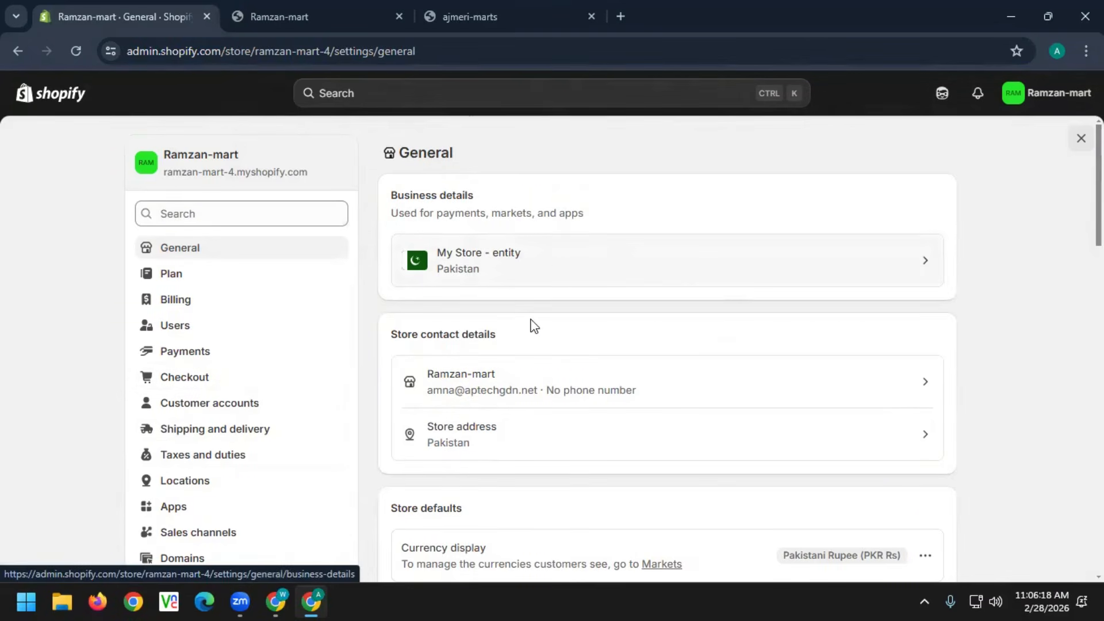
{"action": "left_click", "coordinate": [173, 275]}
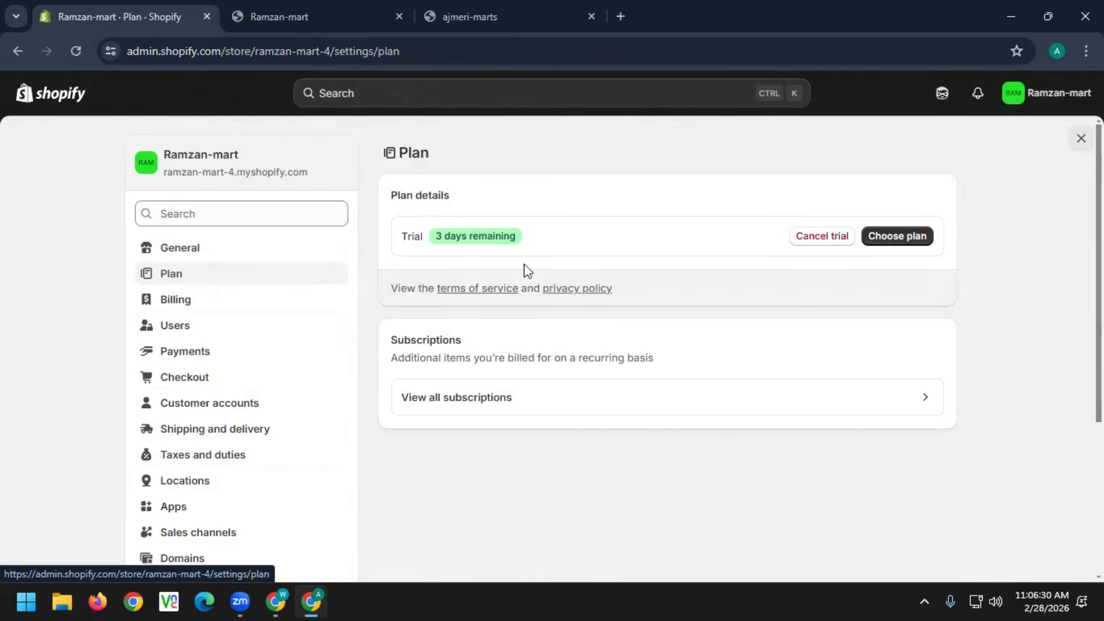
Open Choose plan and scroll through the Basic, Grow, Advanced and Plus plan cards
{"action": "left_click", "coordinate": [883, 237]}
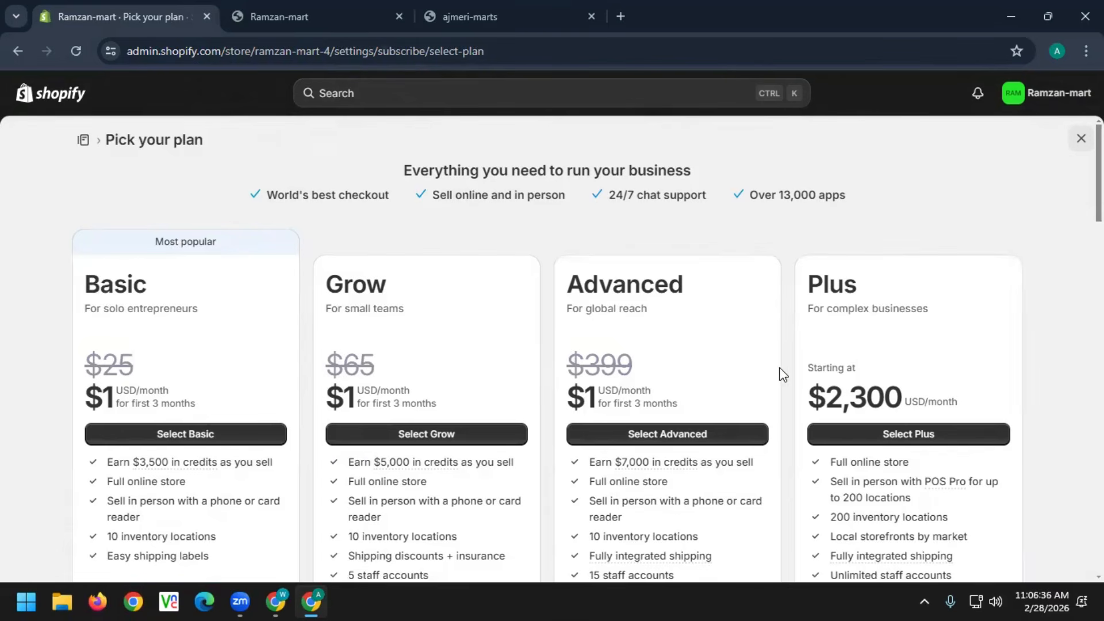
{"action": "scroll", "coordinate": [793, 354], "scroll_direction": "down", "scroll_amount": 3}
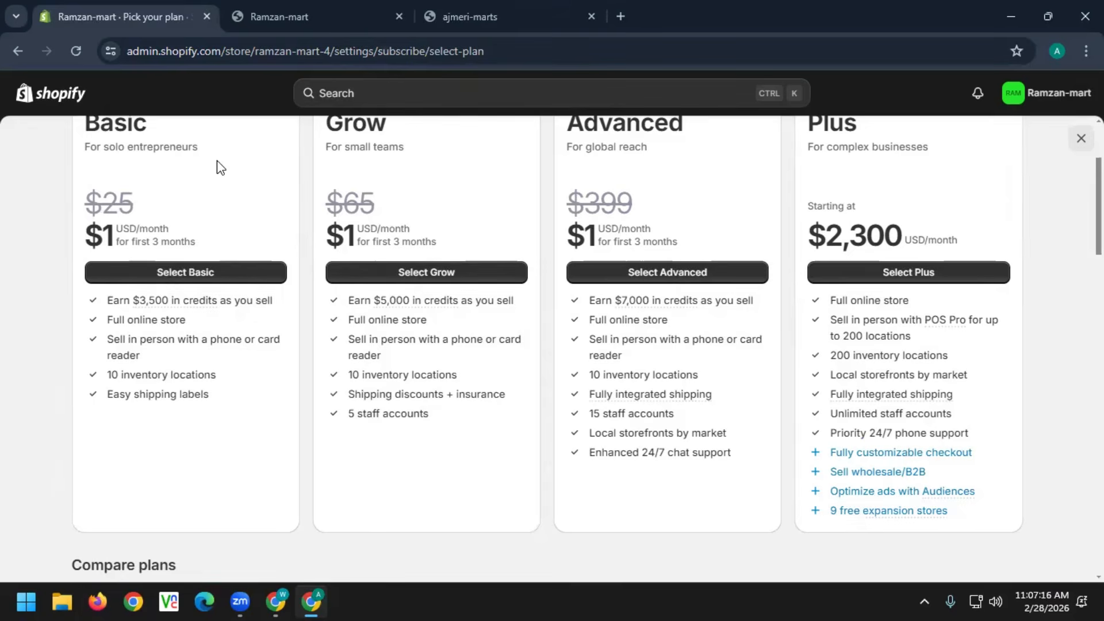
{"action": "scroll", "coordinate": [217, 161], "scroll_direction": "up", "scroll_amount": 1}
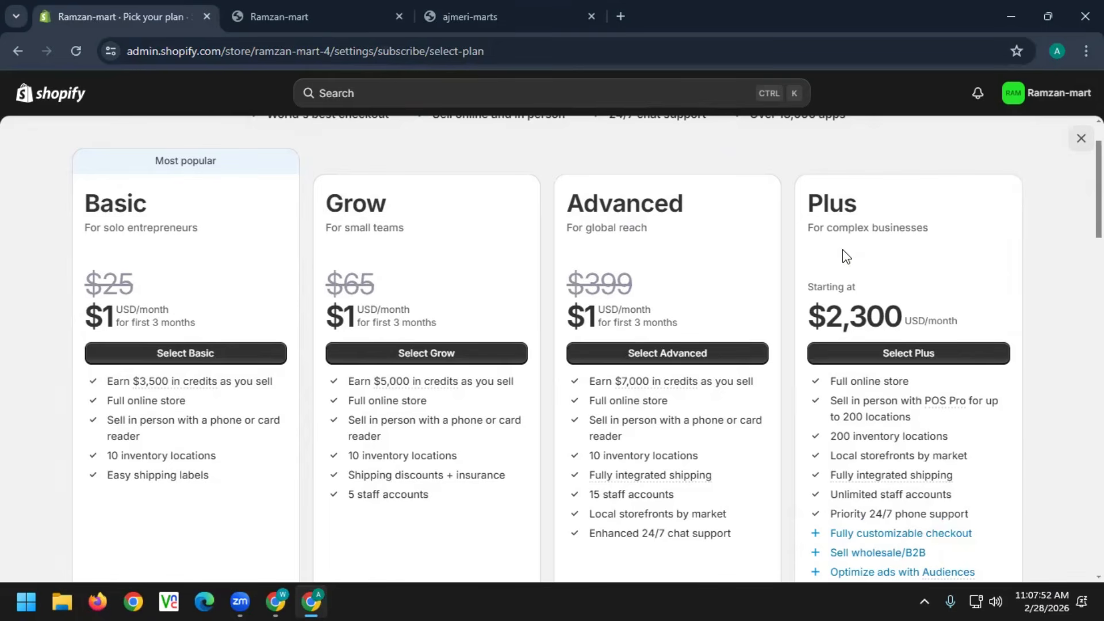
Review the plan features, highlighting Advanced's 15 staff accounts, then go back to Plan settings
{"action": "scroll", "coordinate": [901, 368], "scroll_direction": "down", "scroll_amount": 3}
{"action": "mouse_move", "coordinate": [857, 253]}
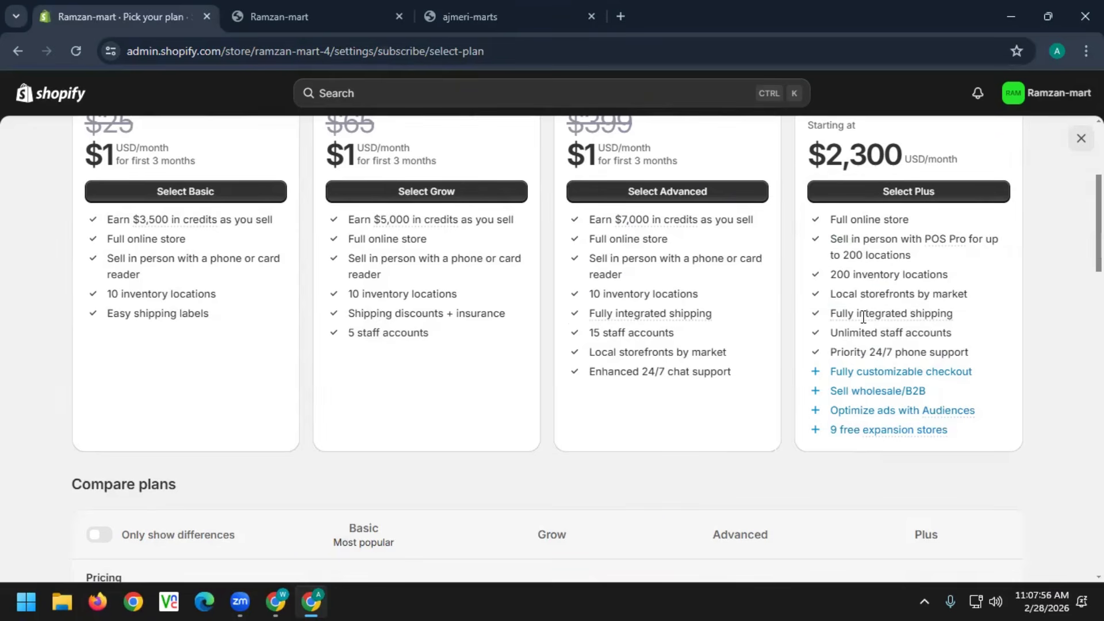
{"action": "mouse_move", "coordinate": [872, 325]}
{"action": "scroll", "coordinate": [209, 311], "scroll_direction": "up", "scroll_amount": 3}
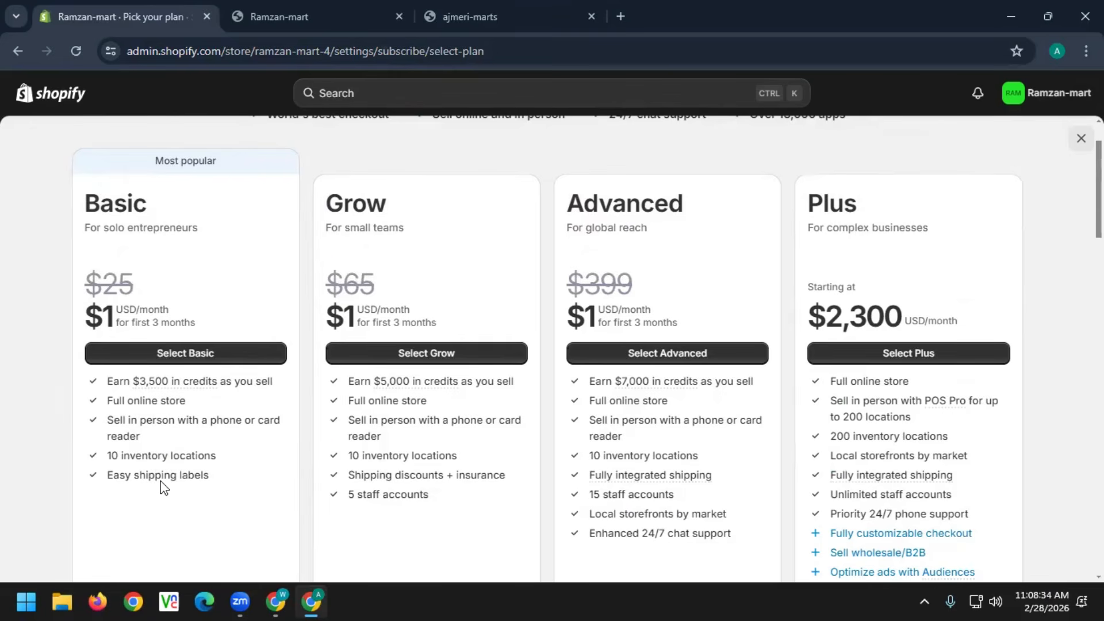
{"action": "mouse_move", "coordinate": [214, 381]}
{"action": "left_click_drag", "start_coordinate": [696, 497], "coordinate": [576, 493]}
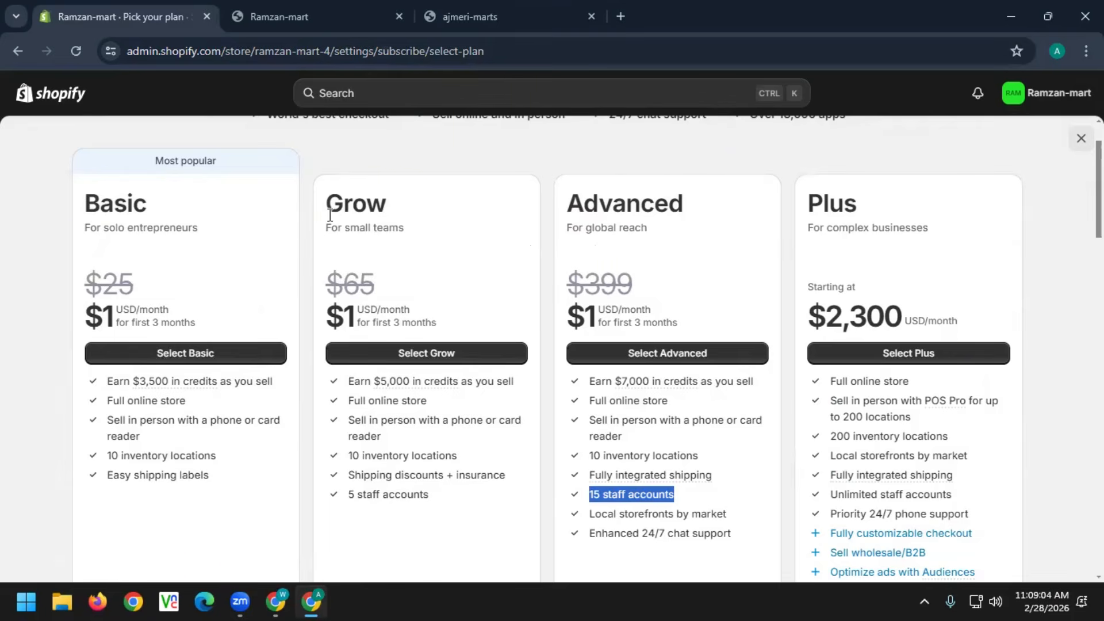
{"action": "left_click", "coordinate": [11, 53]}
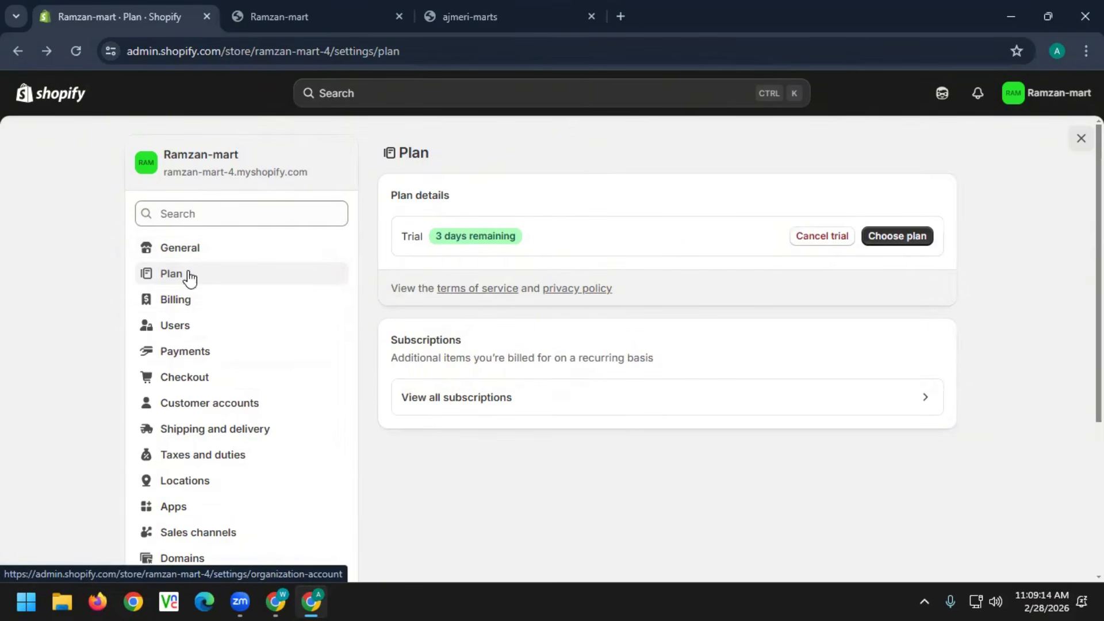
Open General settings and look through the business details form before returning
{"action": "scroll", "coordinate": [234, 403], "scroll_direction": "down", "scroll_amount": 4}
{"action": "scroll", "coordinate": [234, 402], "scroll_direction": "up", "scroll_amount": 4}
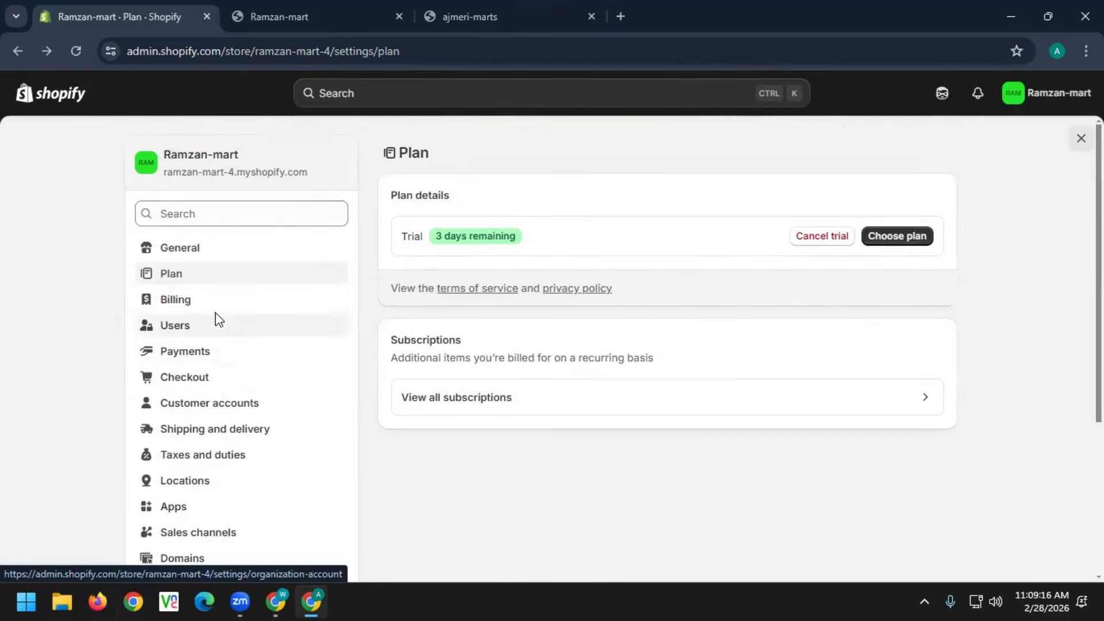
{"action": "left_click", "coordinate": [167, 251]}
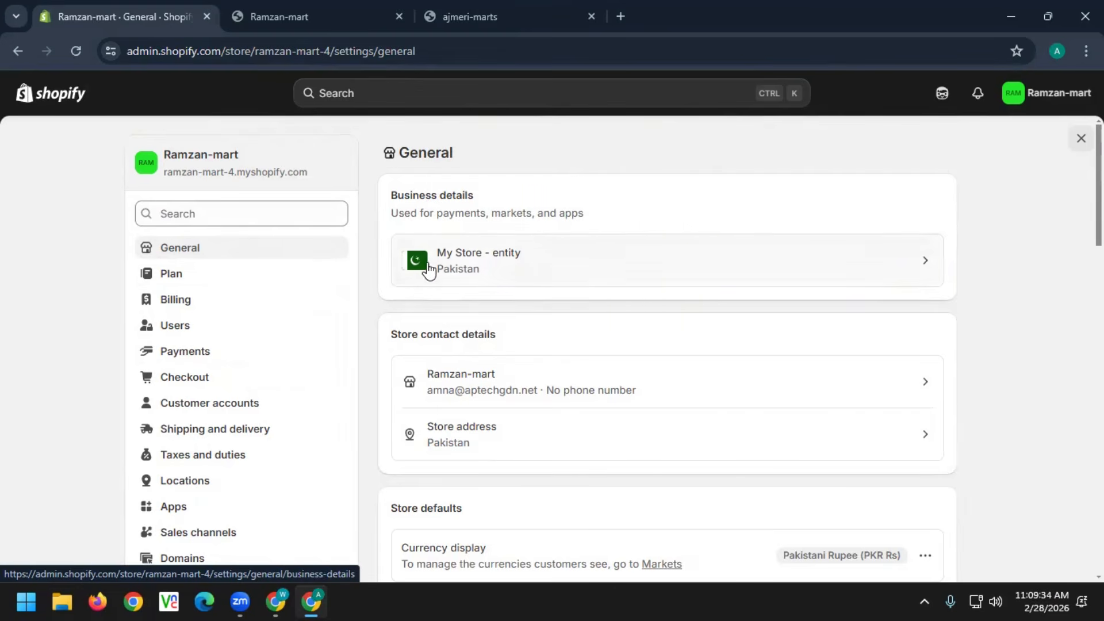
{"action": "left_click", "coordinate": [923, 266]}
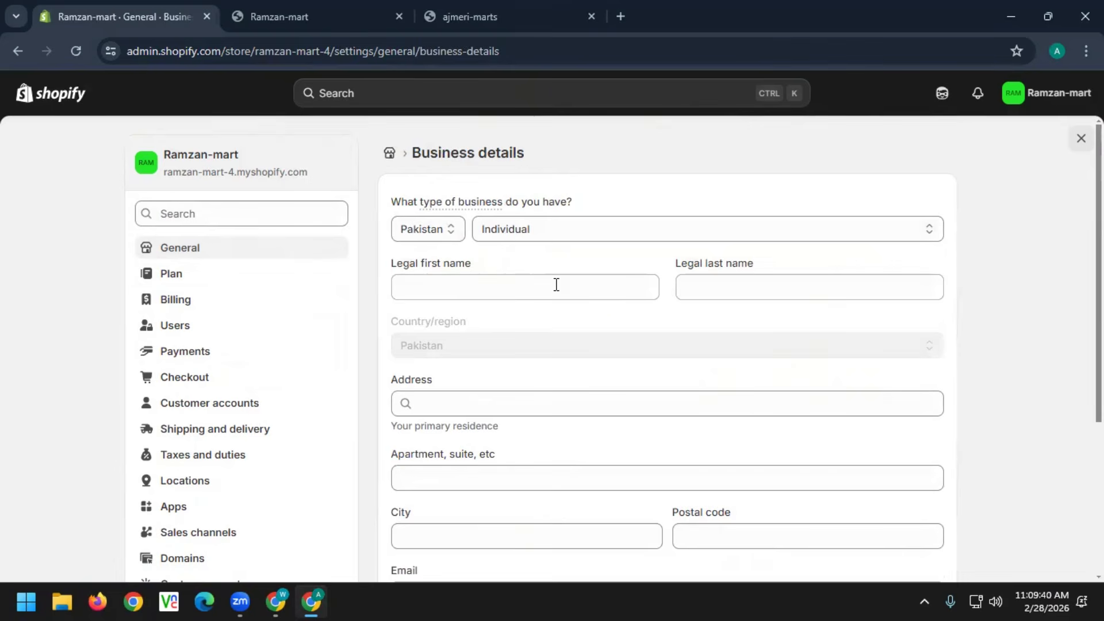
{"action": "scroll", "coordinate": [612, 385], "scroll_direction": "down", "scroll_amount": 1}
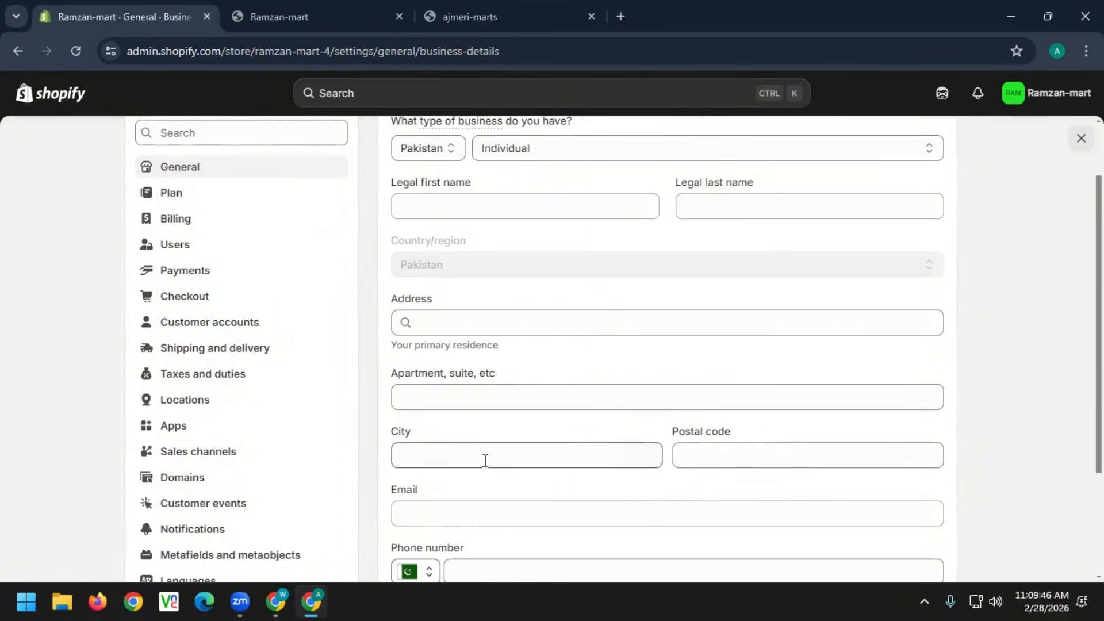
{"action": "left_click", "coordinate": [18, 50]}
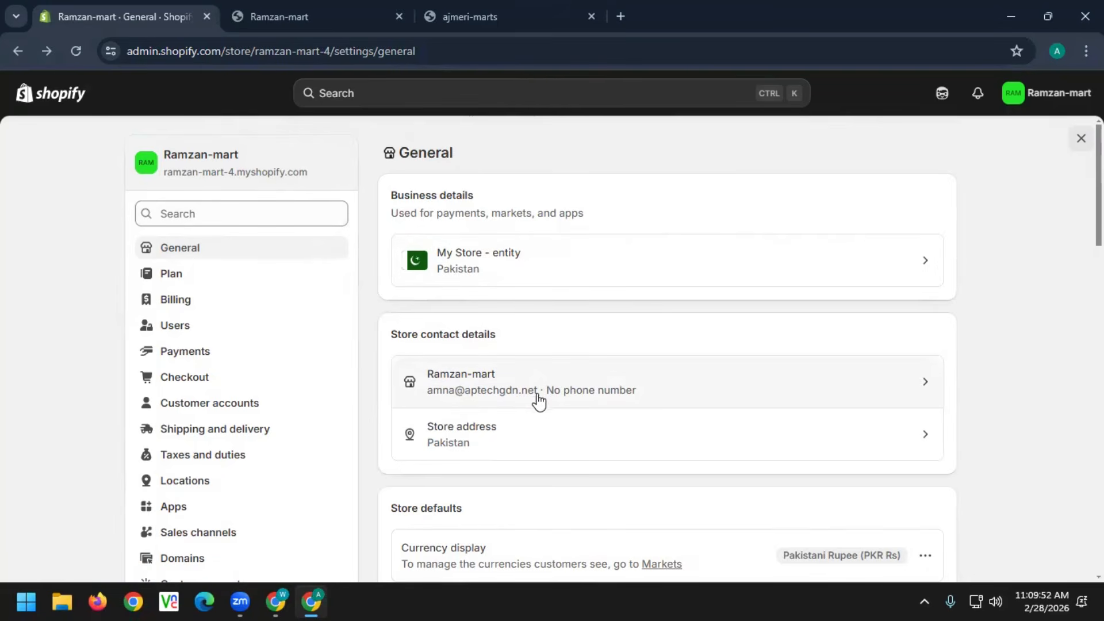
Inspect the store name, email and phone, close contact details unchanged, then open Store address
{"action": "left_click", "coordinate": [746, 389]}
{"action": "left_click_drag", "start_coordinate": [417, 271], "coordinate": [310, 273]}
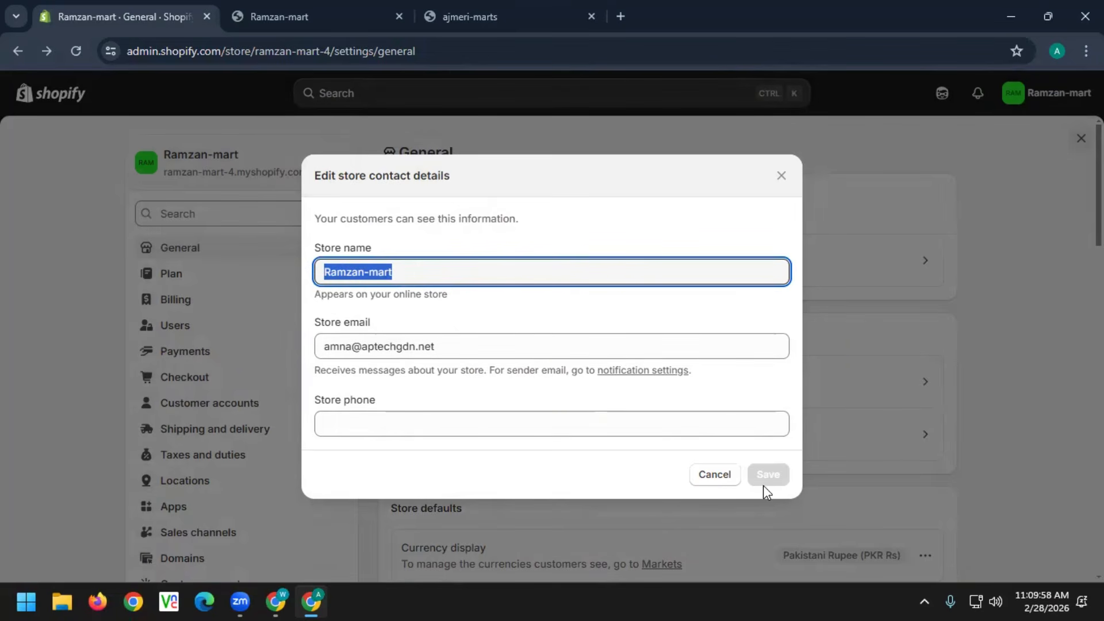
{"action": "left_click", "coordinate": [483, 344]}
{"action": "left_click_drag", "start_coordinate": [478, 342], "coordinate": [294, 347]}
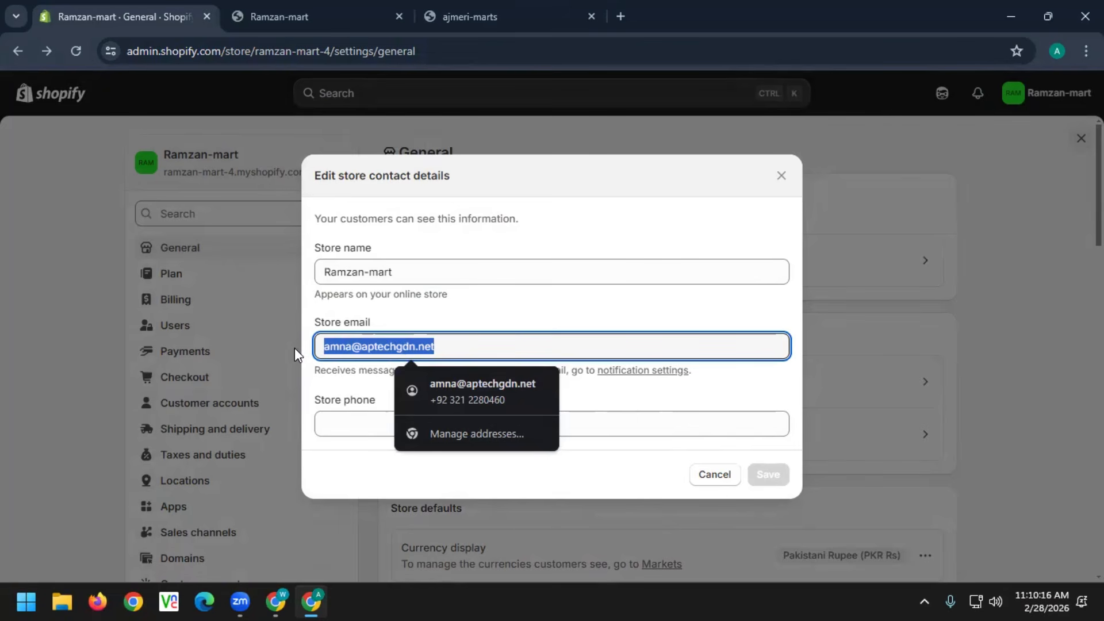
{"action": "left_click", "coordinate": [353, 424]}
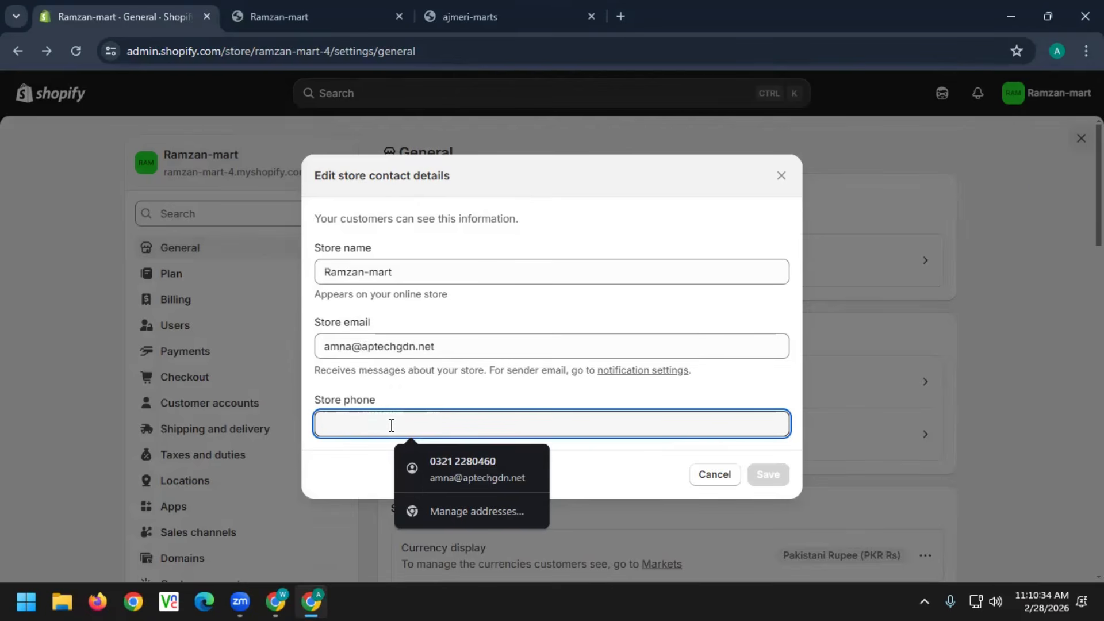
{"action": "left_click", "coordinate": [781, 176]}
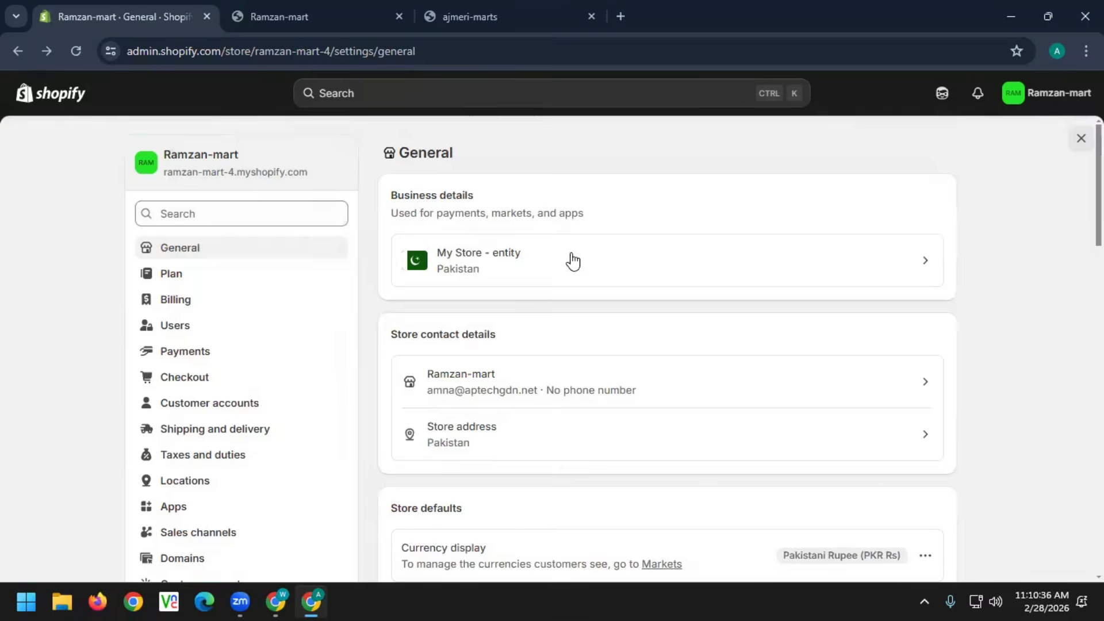
{"action": "scroll", "coordinate": [572, 261], "scroll_direction": "down", "scroll_amount": 4}
{"action": "left_click", "coordinate": [487, 193]}
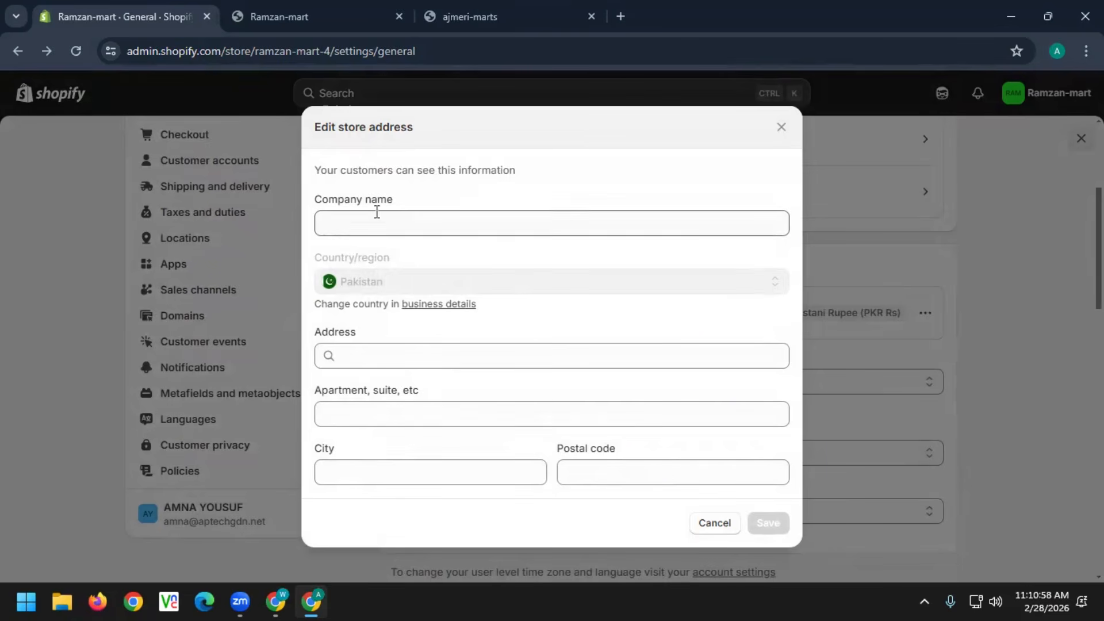
Enter company name Ramzan Mart and pick the DHA Phase 4 street address suggestion
{"action": "left_click", "coordinate": [388, 226]}
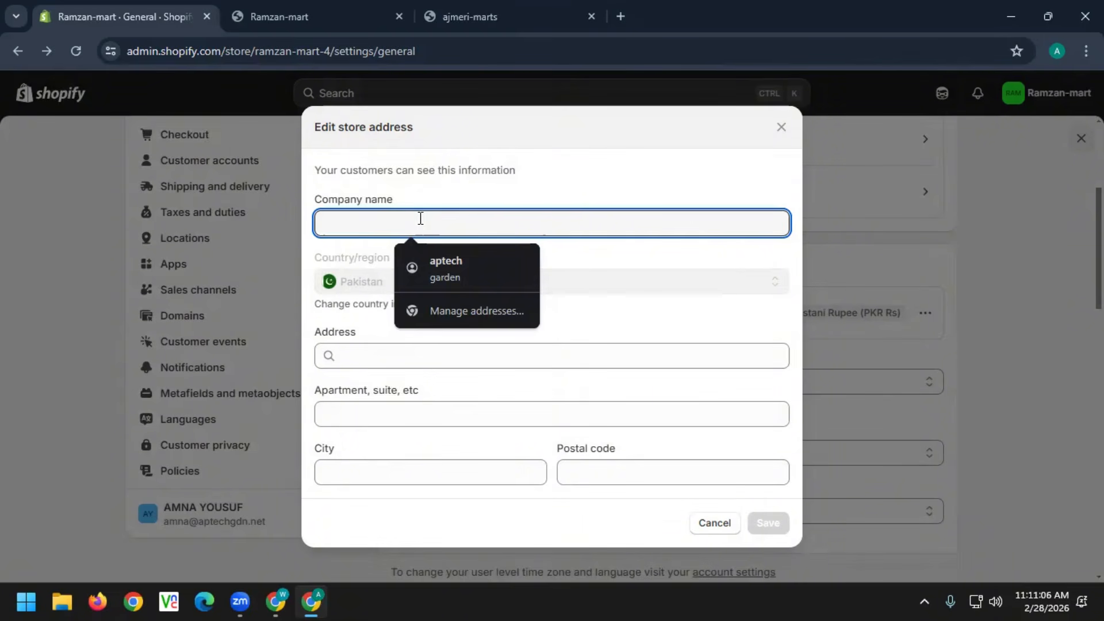
{"action": "type", "text": "Ramzan"}
{"action": "type", "text": " an"}
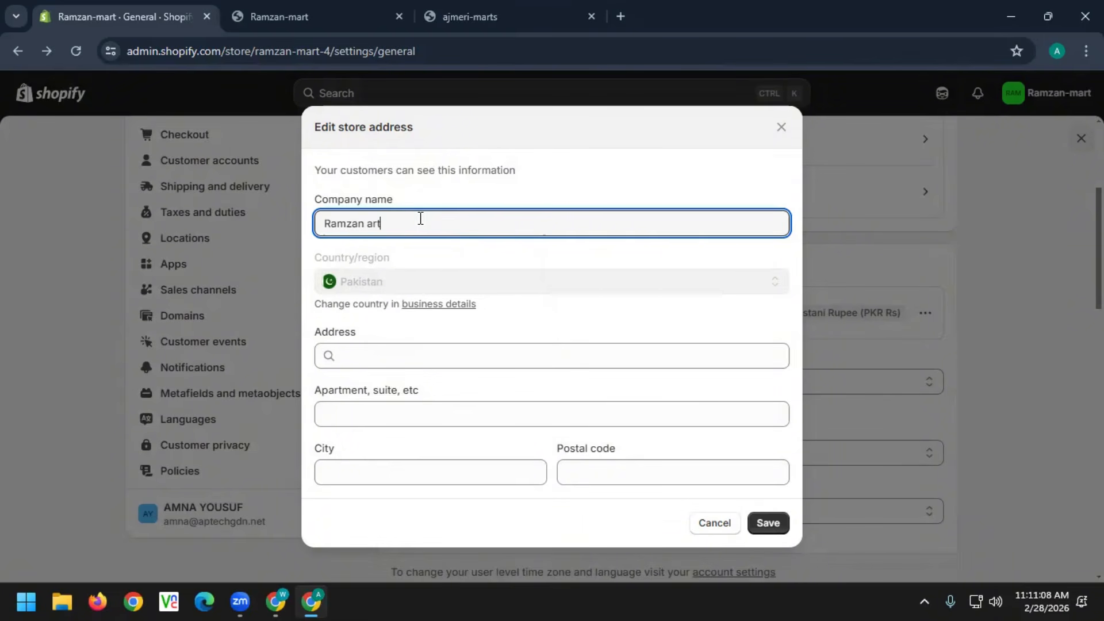
{"action": "key", "text": "BackSpace"}
{"action": "key", "text": "BackSpace"}
{"action": "type", "text": "Mart"}
{"action": "left_click", "coordinate": [387, 362]}
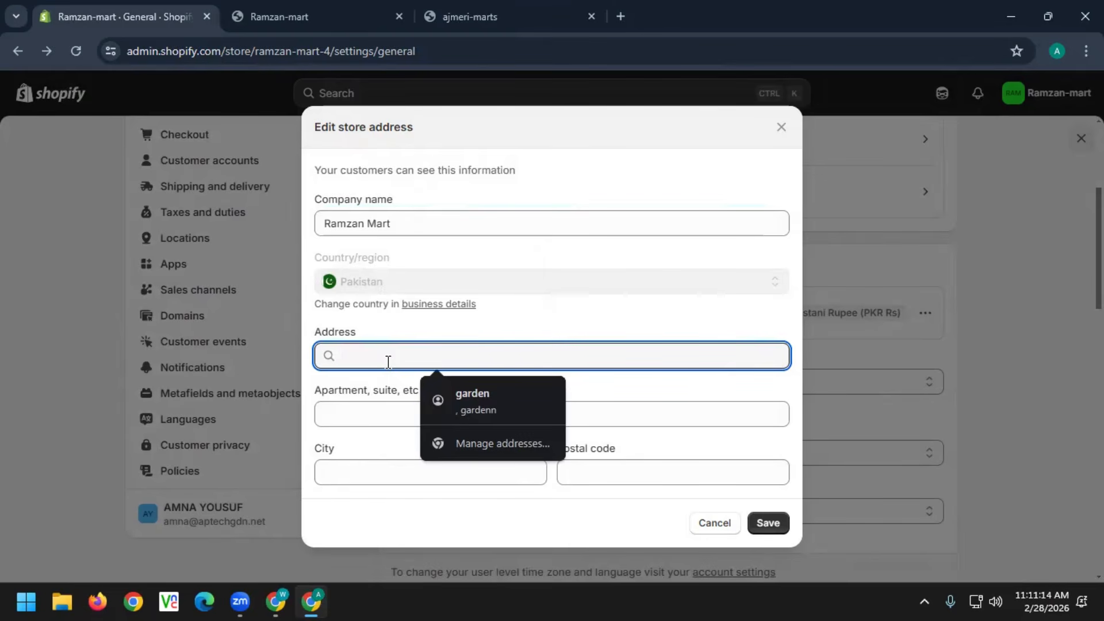
{"action": "type", "text": "DHA PA"}
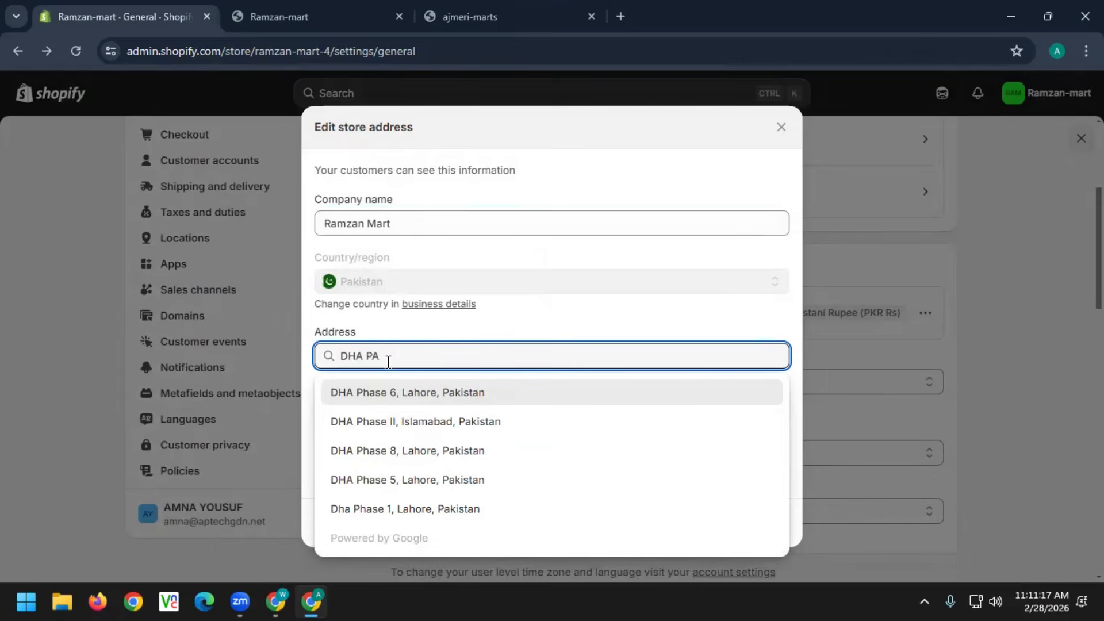
{"action": "left_click", "coordinate": [419, 440]}
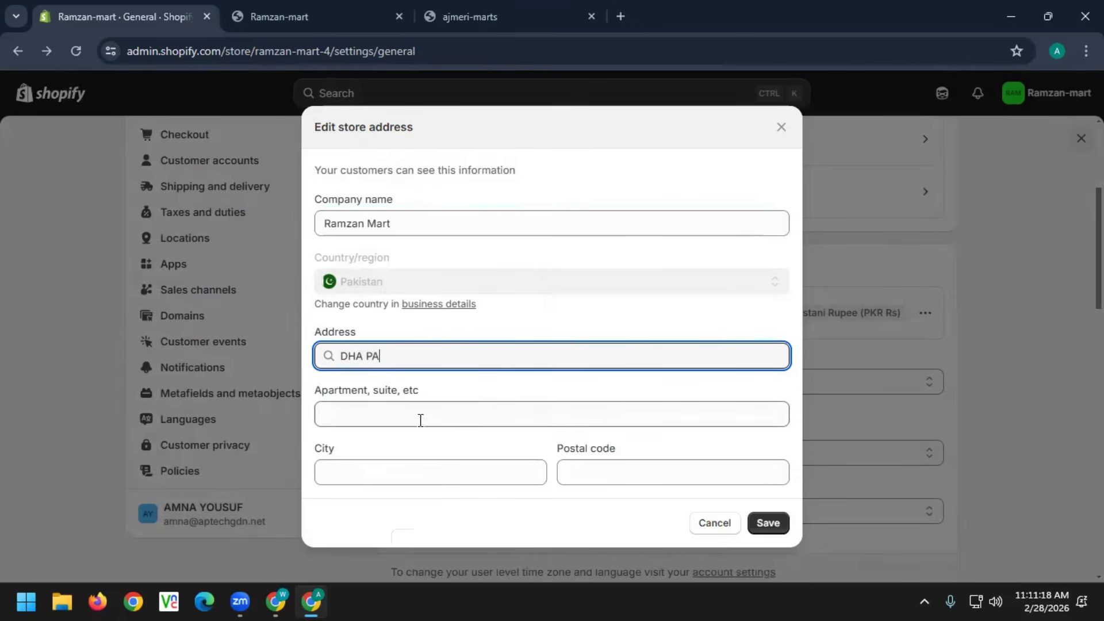
Leave the apartment field empty and enter postal code 744600
{"action": "left_click", "coordinate": [453, 359]}
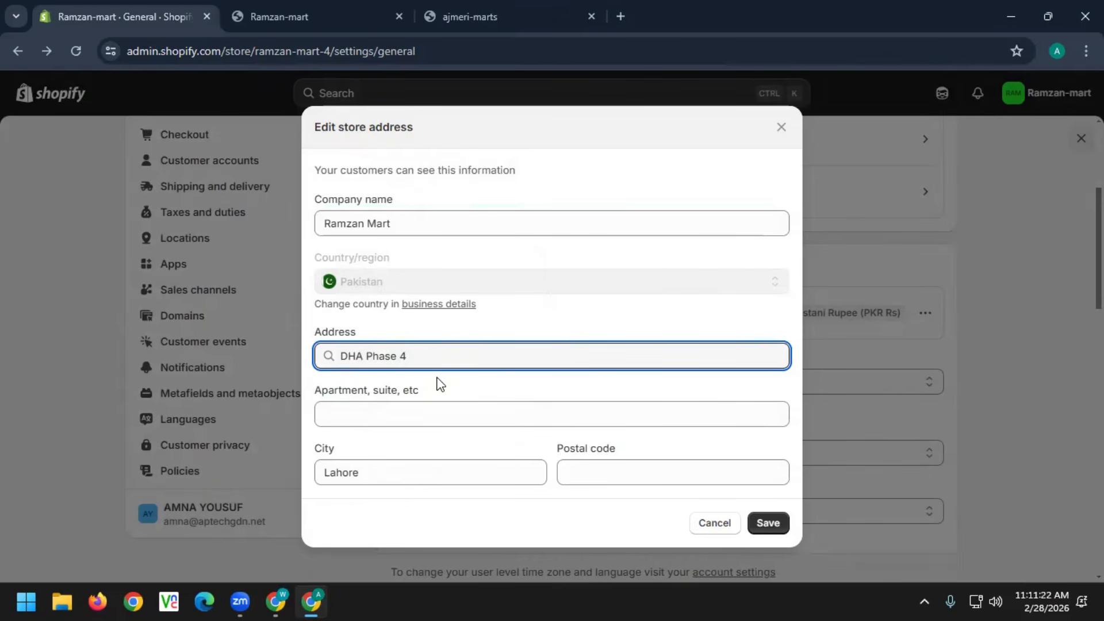
{"action": "left_click", "coordinate": [434, 408]}
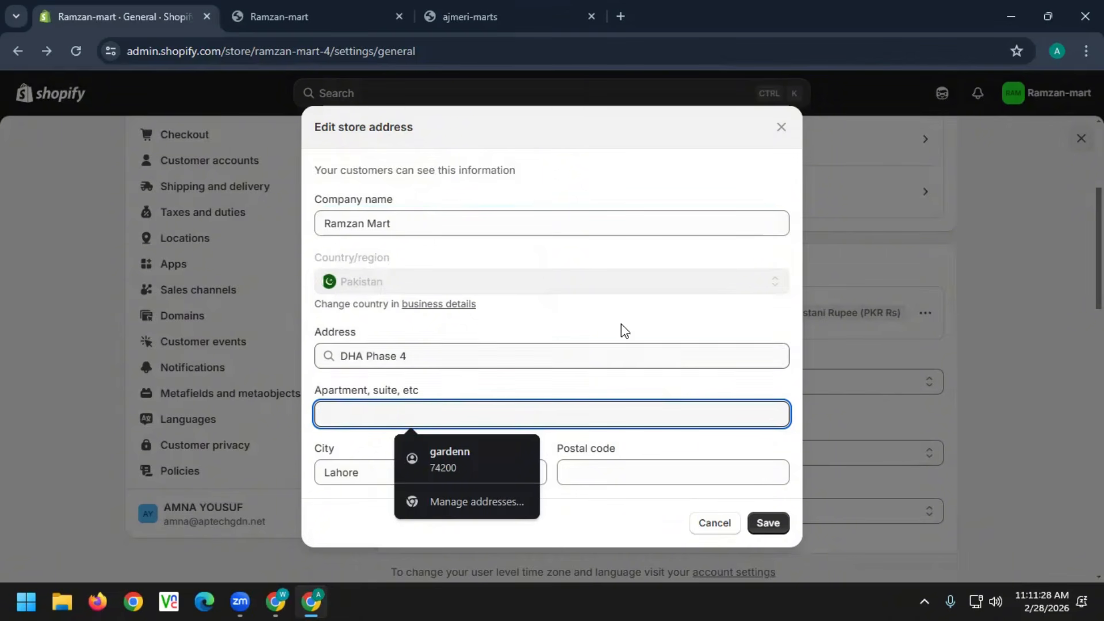
{"action": "left_click", "coordinate": [679, 247]}
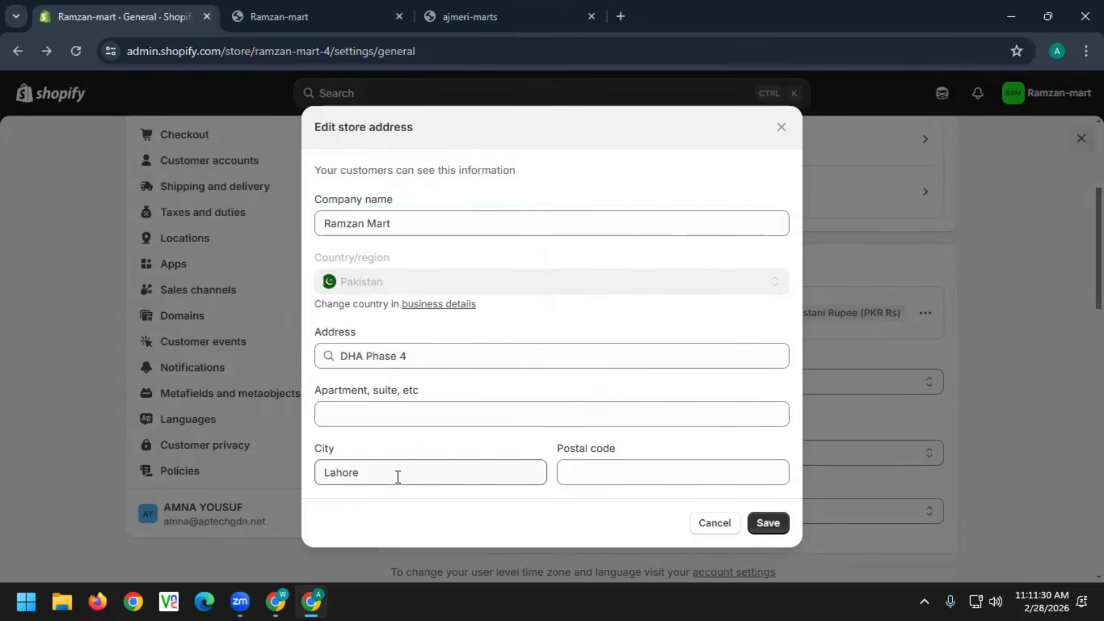
{"action": "left_click", "coordinate": [601, 470]}
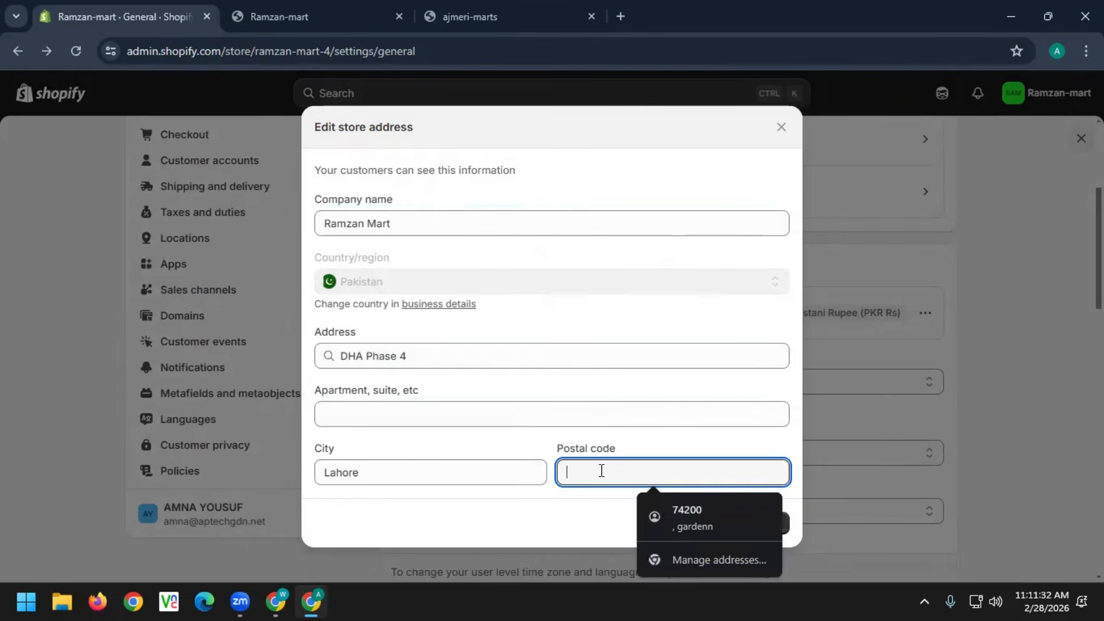
{"action": "type", "text": "744600"}
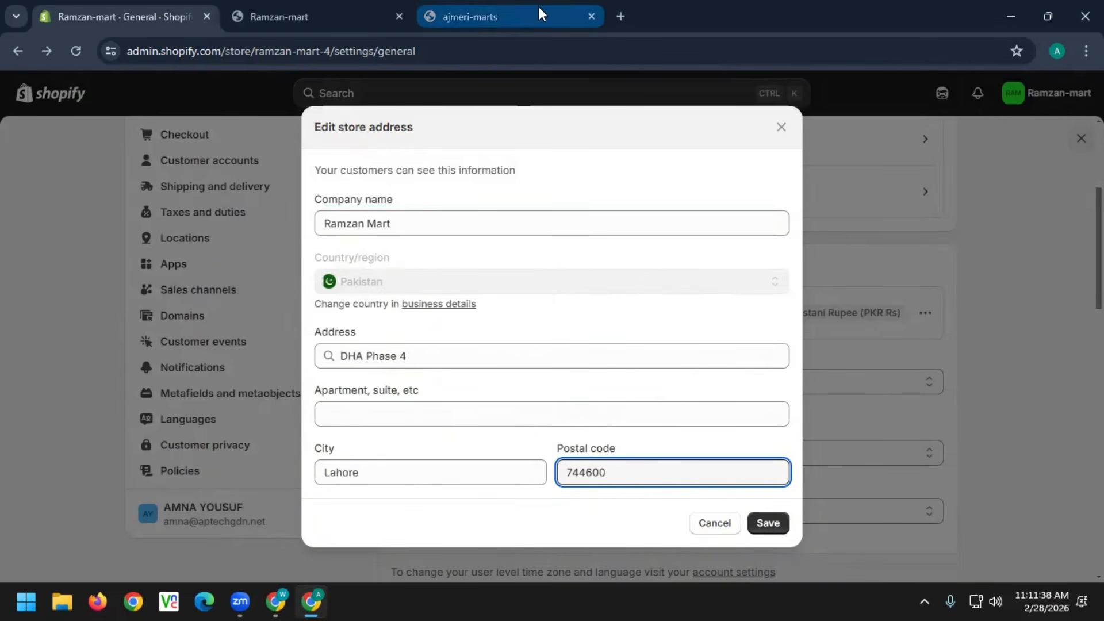
{"action": "left_click", "coordinate": [621, 17]}
Search Google for Karachi postal codes, then switch back to the Shopify admin tab
{"action": "type", "text": "postal"}
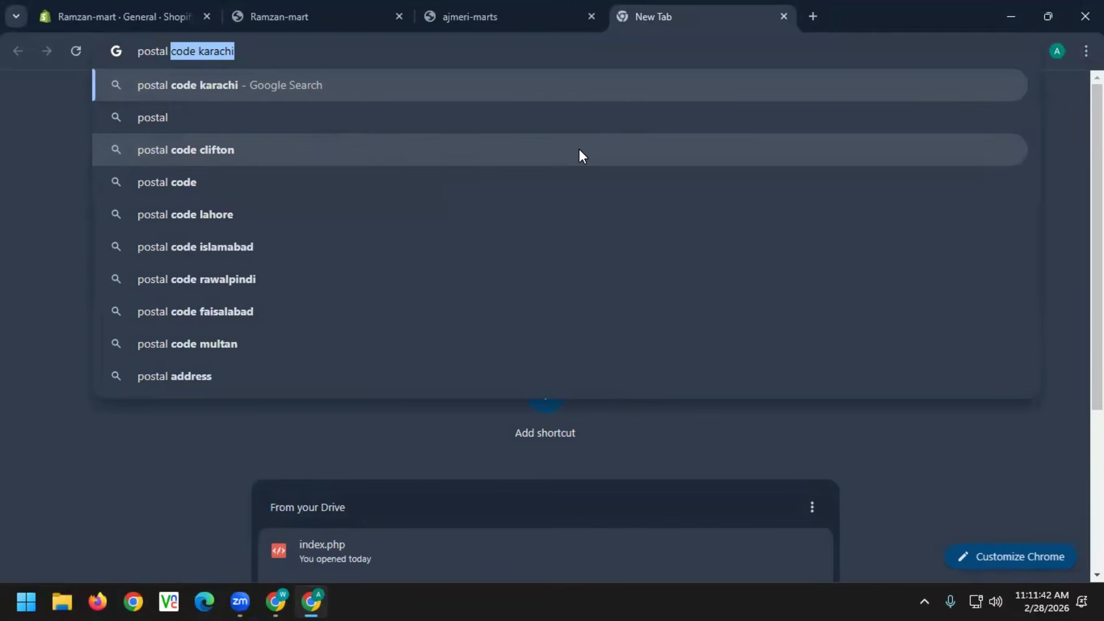
{"action": "type", "text": " code"}
{"action": "key", "text": "Return"}
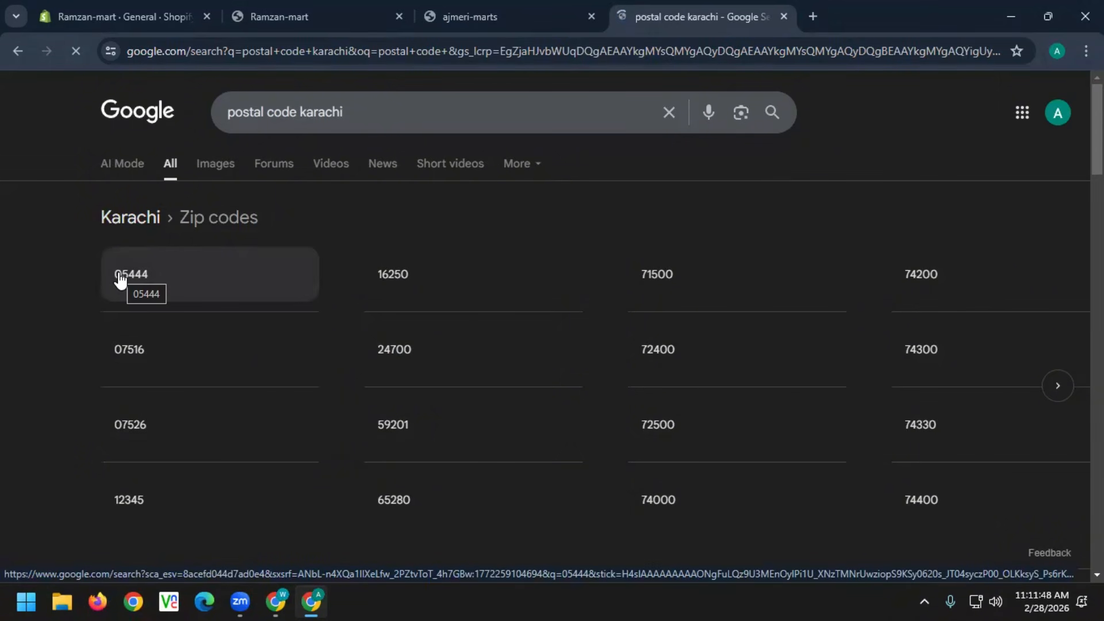
{"action": "left_click", "coordinate": [520, 16]}
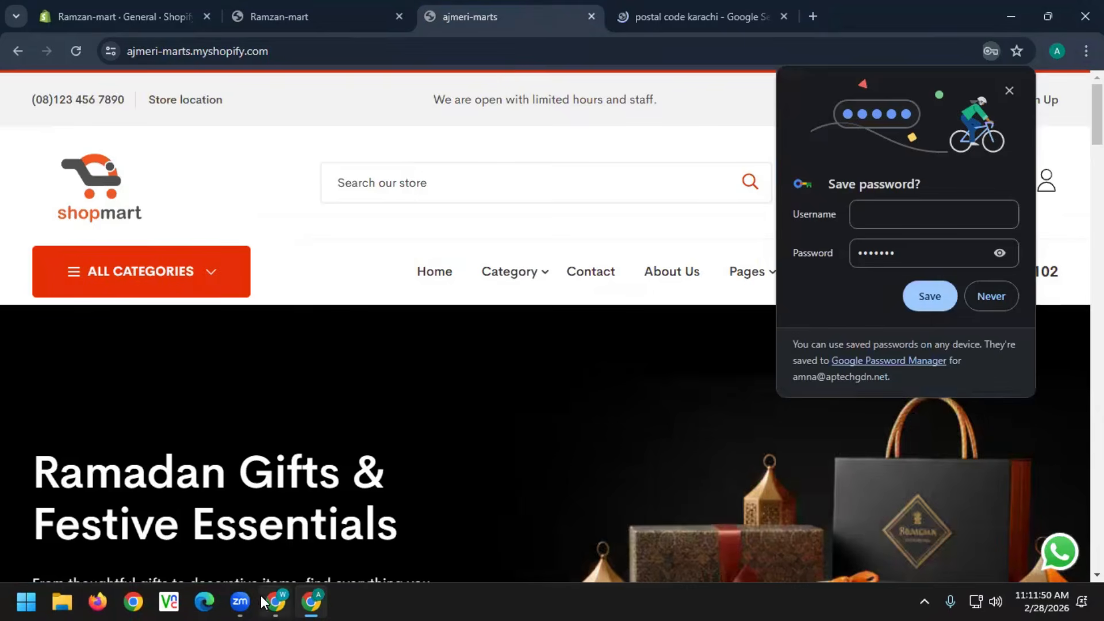
{"action": "left_click", "coordinate": [290, 11]}
{"action": "left_click", "coordinate": [142, 10]}
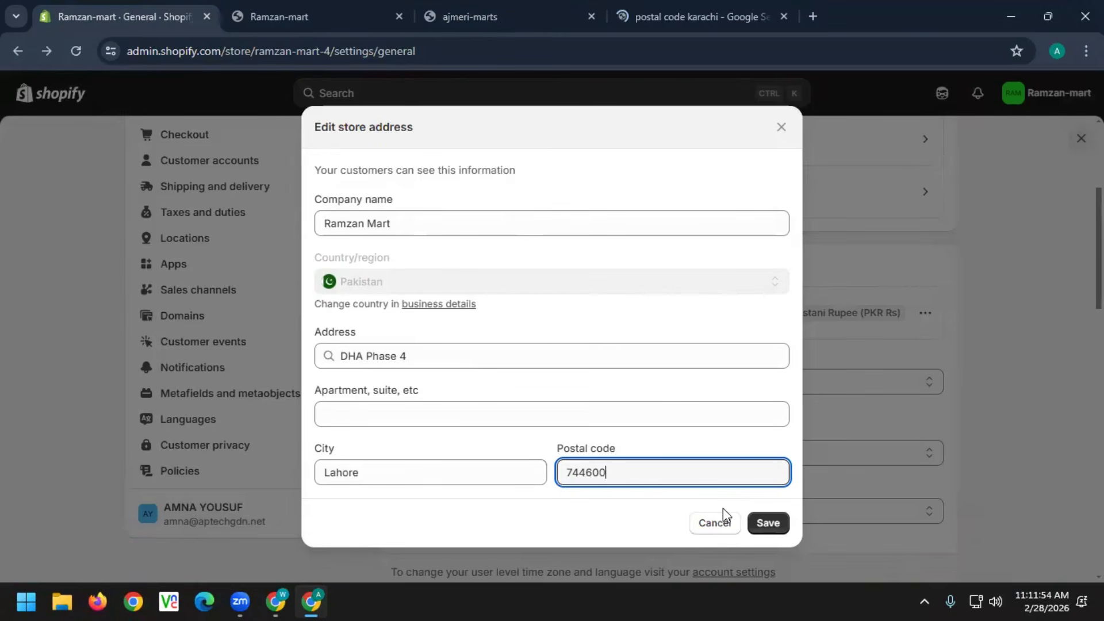
Save the Ramzan Mart, DHA Phase 4, Lahore 744600 address and dismiss Chrome's save-address offer
{"action": "left_click", "coordinate": [768, 523]}
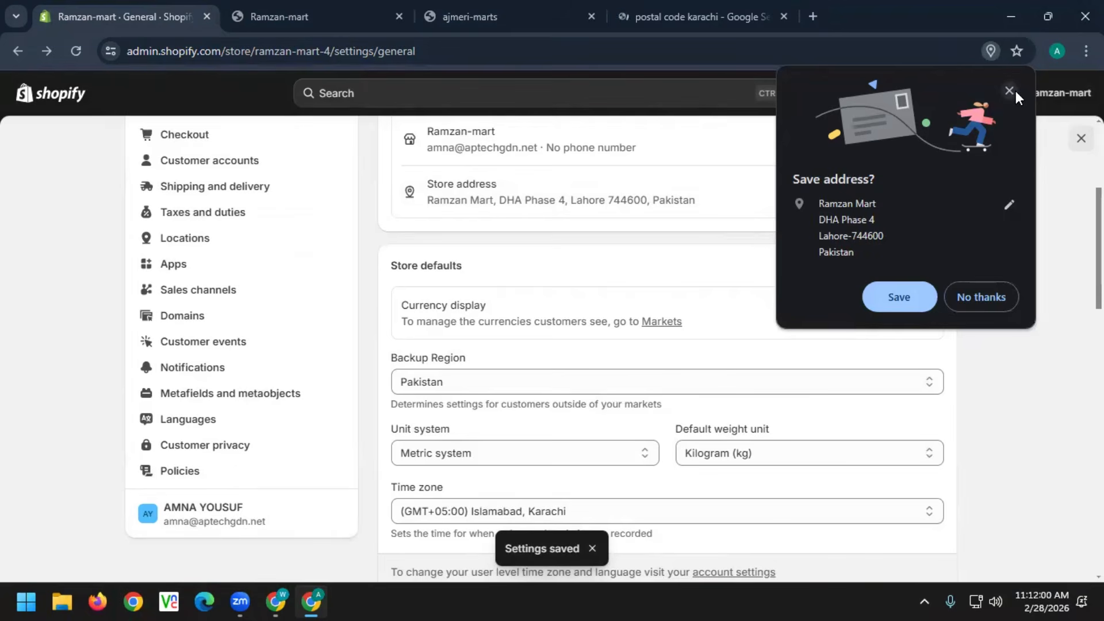
{"action": "left_click", "coordinate": [1010, 91]}
{"action": "scroll", "coordinate": [766, 318], "scroll_direction": "up", "scroll_amount": 5}
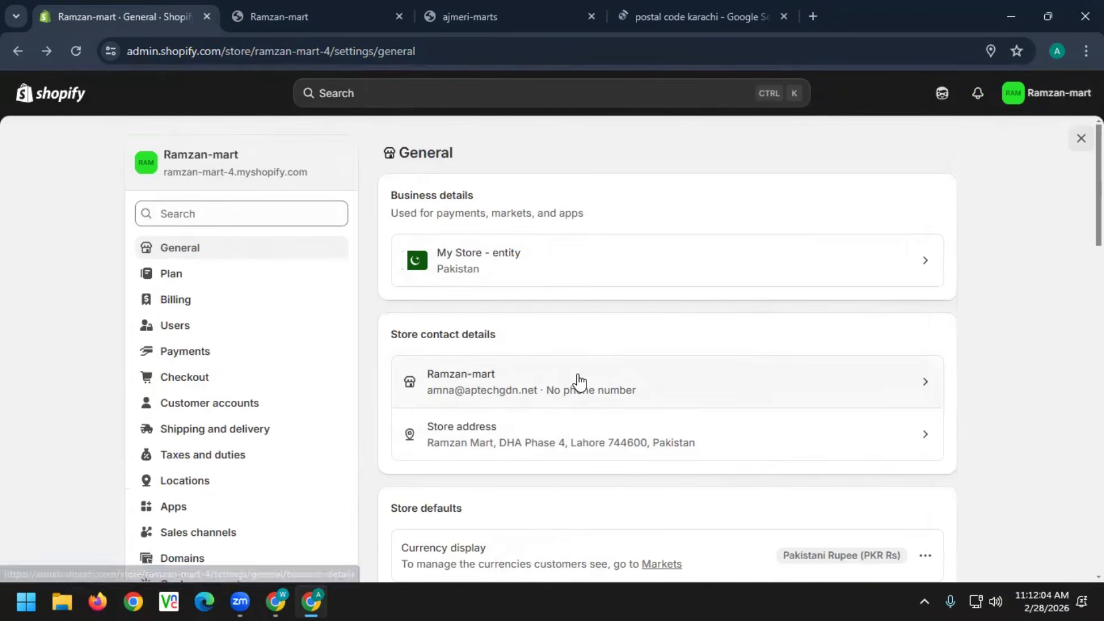
{"action": "scroll", "coordinate": [578, 382], "scroll_direction": "down", "scroll_amount": 3}
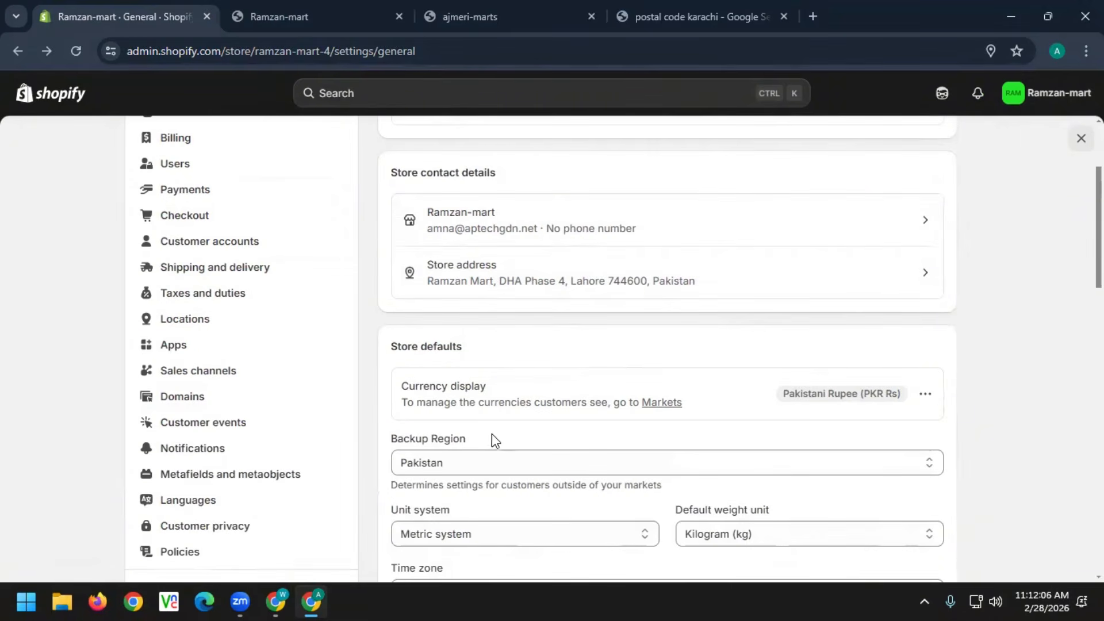
{"action": "scroll", "coordinate": [492, 435], "scroll_direction": "down", "scroll_amount": 3}
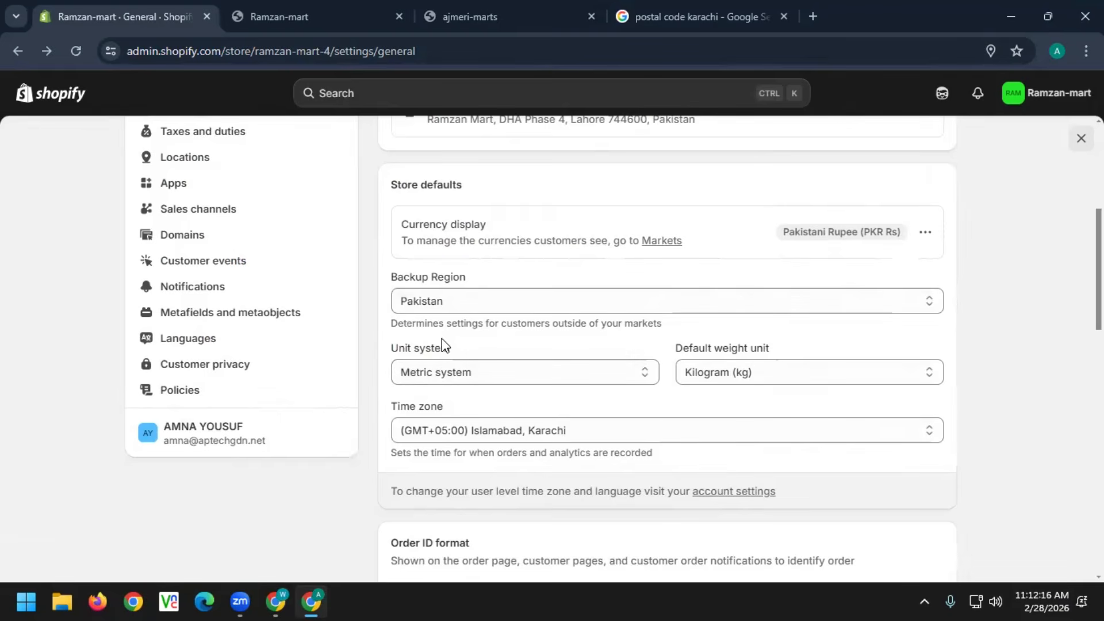
{"action": "left_click", "coordinate": [524, 381]}
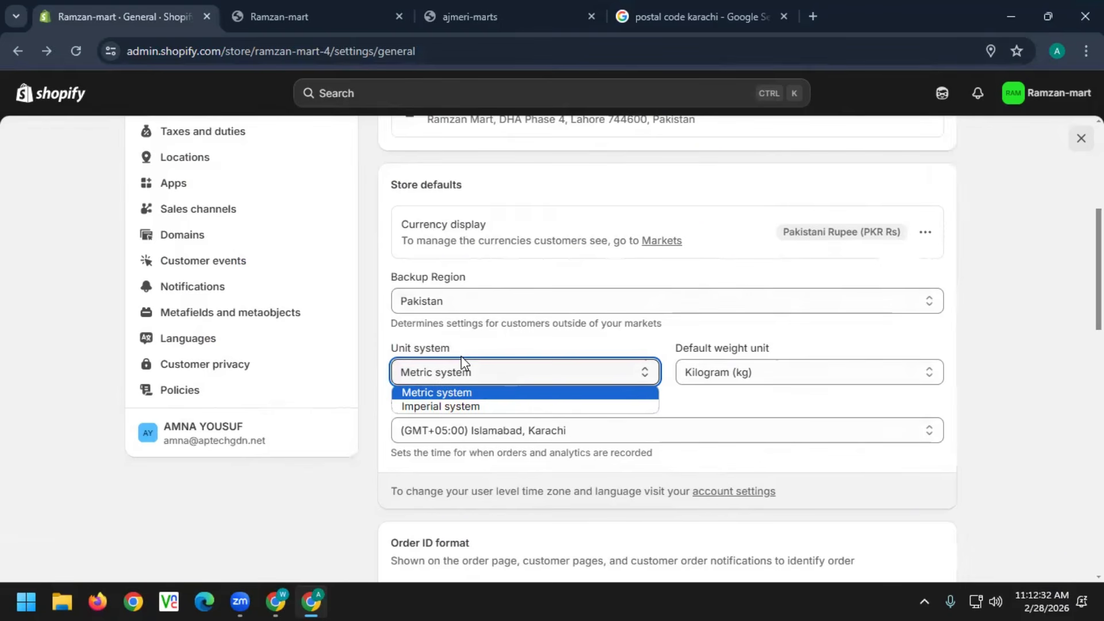
{"action": "left_click", "coordinate": [467, 391]}
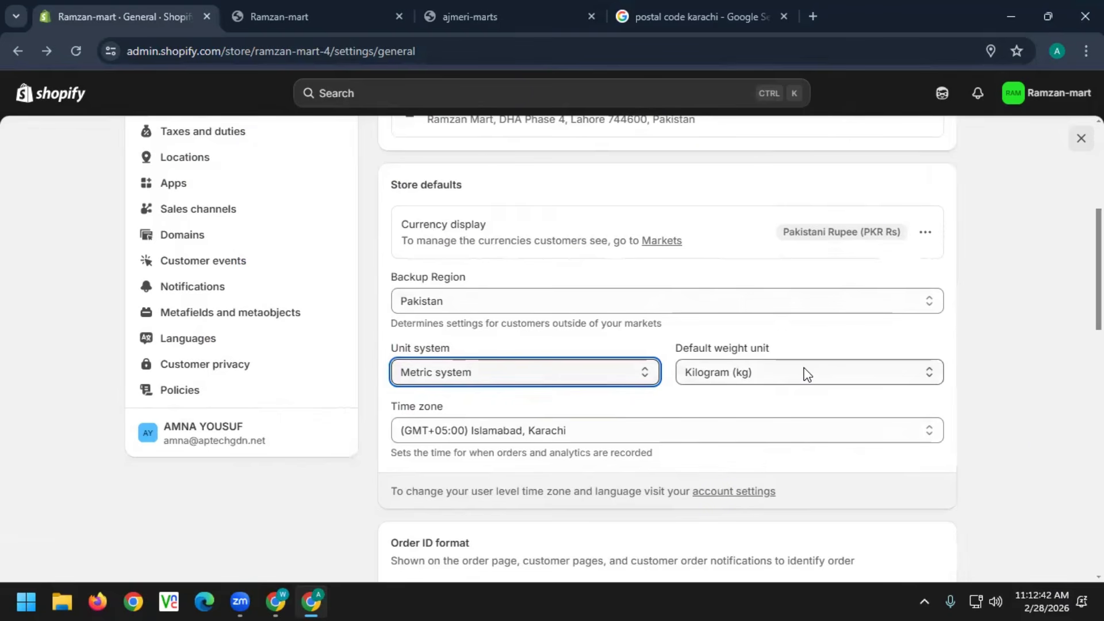
{"action": "left_click", "coordinate": [631, 375]}
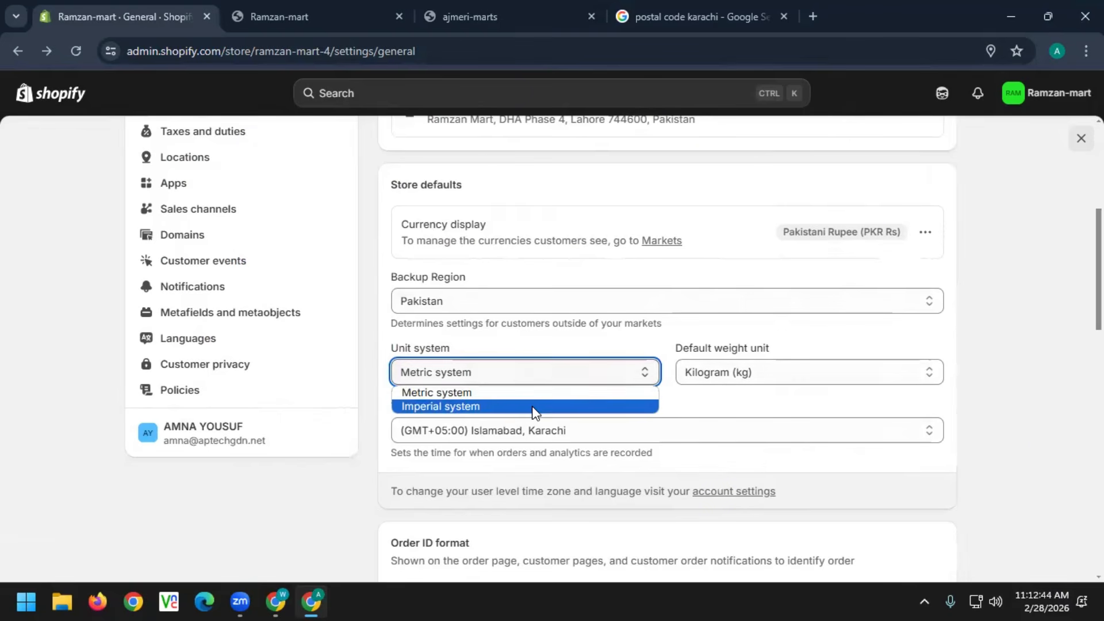
{"action": "left_click", "coordinate": [534, 410]}
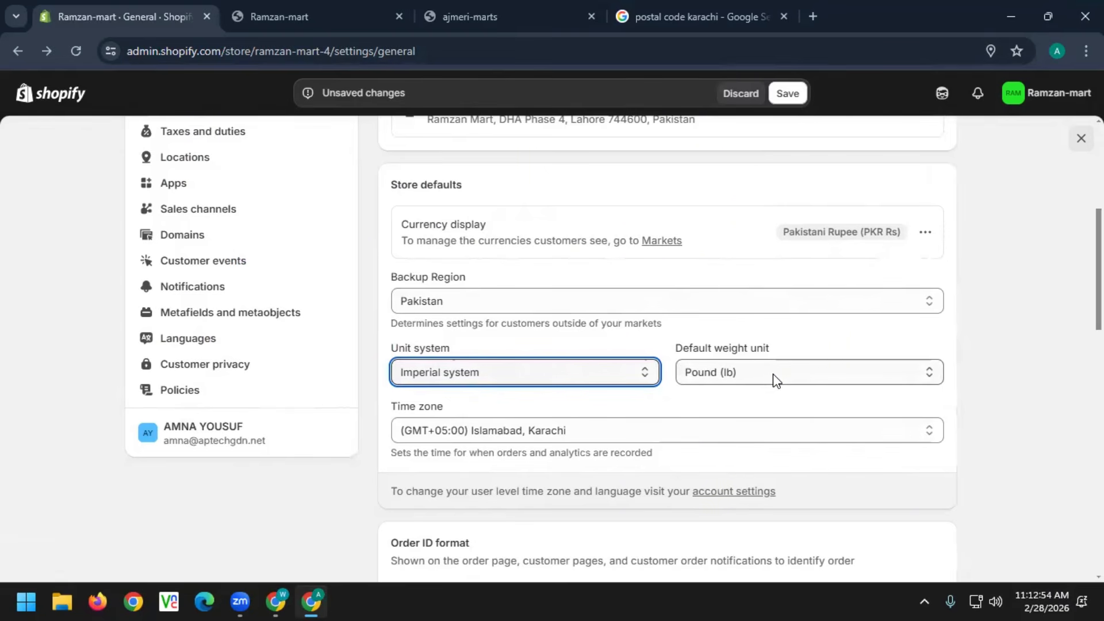
{"action": "left_click", "coordinate": [491, 372]}
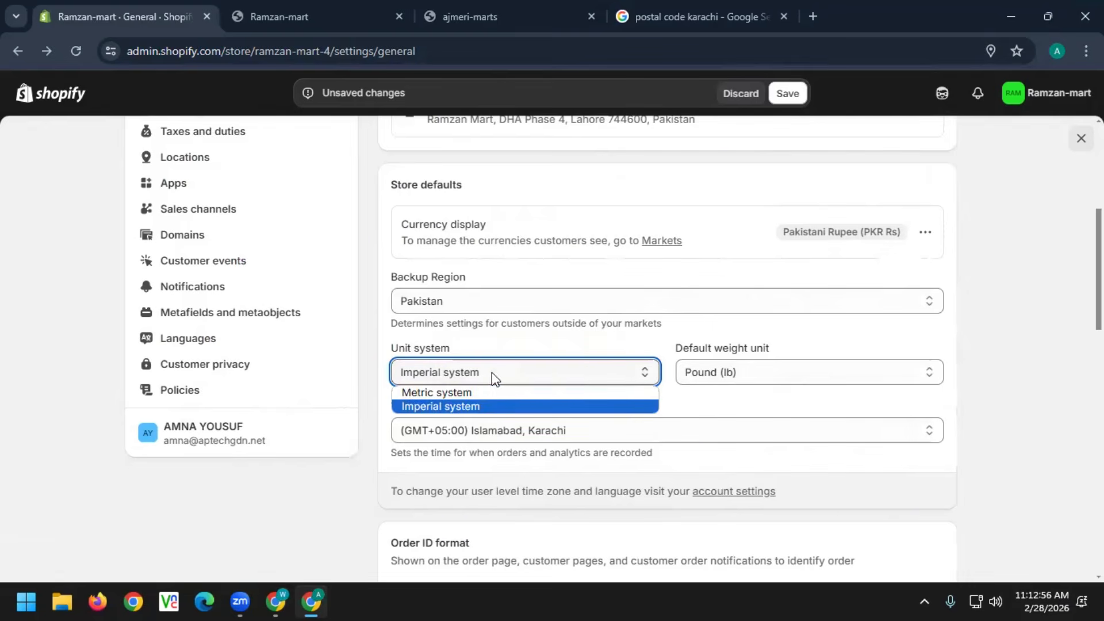
{"action": "left_click", "coordinate": [482, 391]}
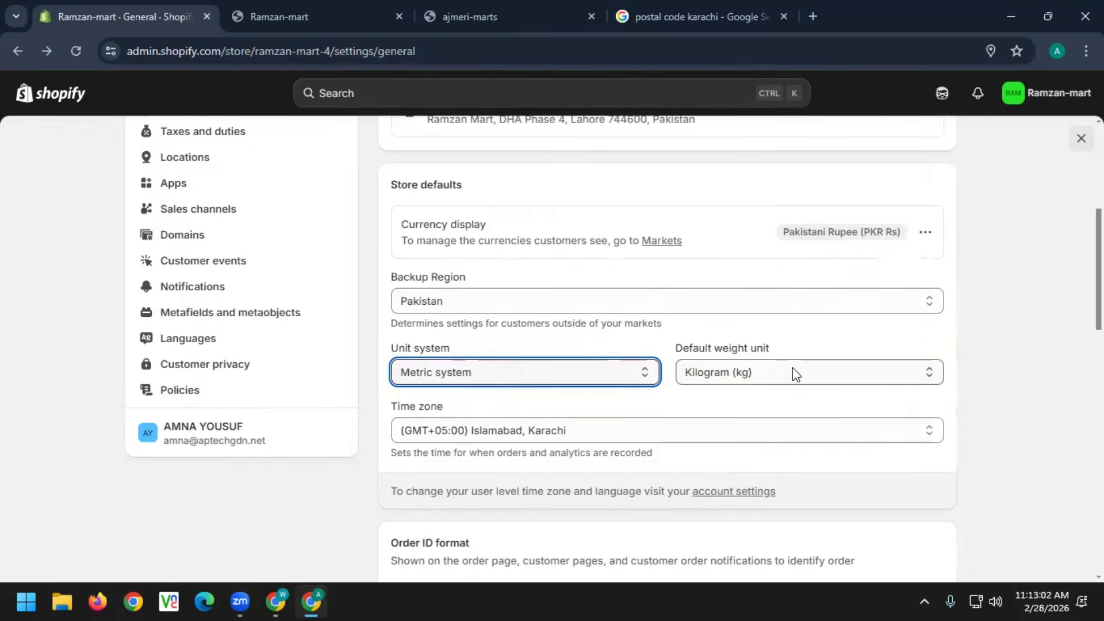
{"action": "scroll", "coordinate": [621, 339], "scroll_direction": "down", "scroll_amount": 3}
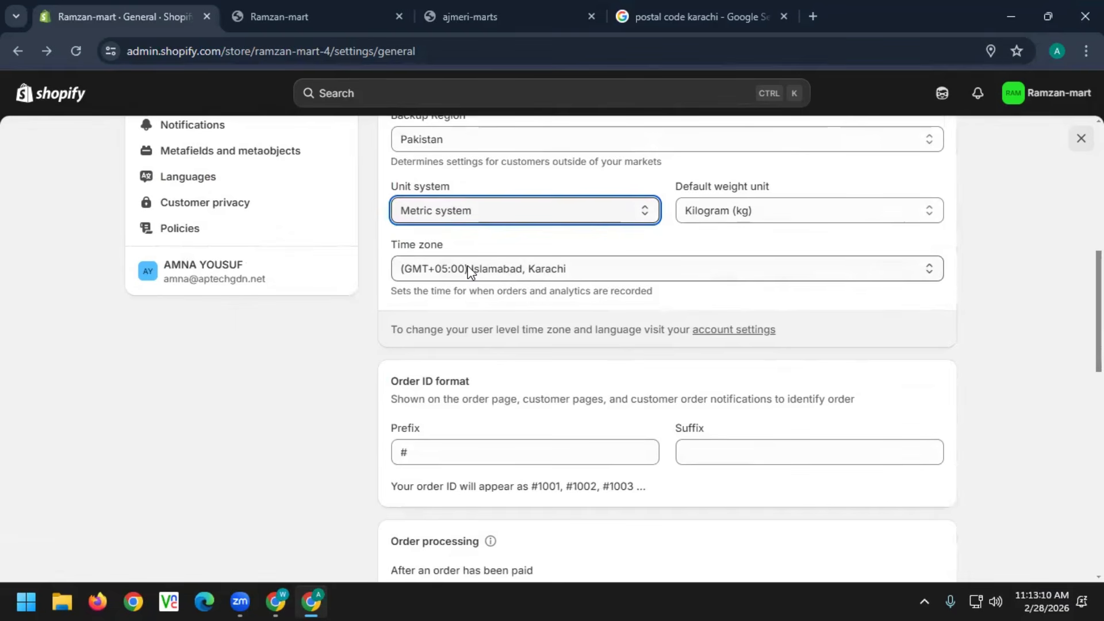
{"action": "left_click", "coordinate": [540, 271]}
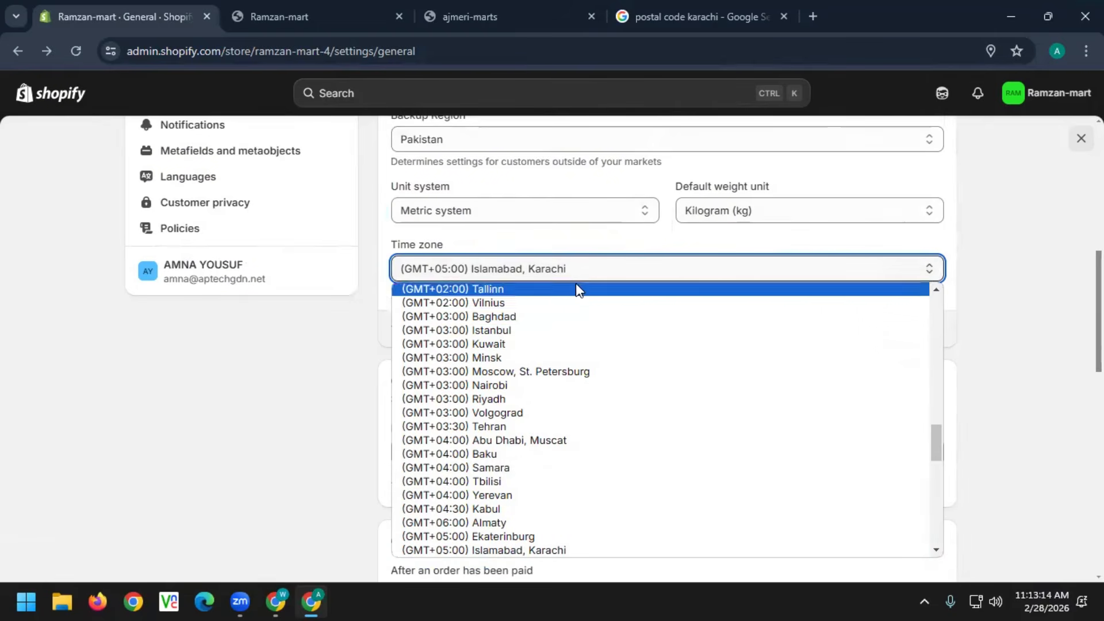
{"action": "scroll", "coordinate": [621, 477], "scroll_direction": "up", "scroll_amount": 10}
{"action": "scroll", "coordinate": [624, 474], "scroll_direction": "up", "scroll_amount": 3}
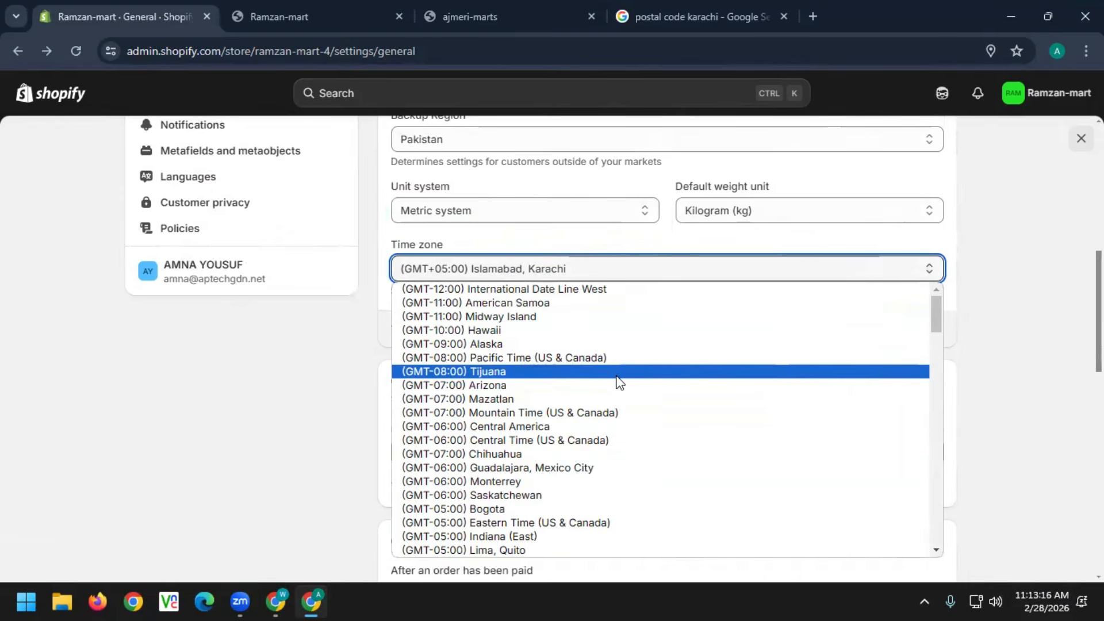
{"action": "left_click", "coordinate": [1040, 309]}
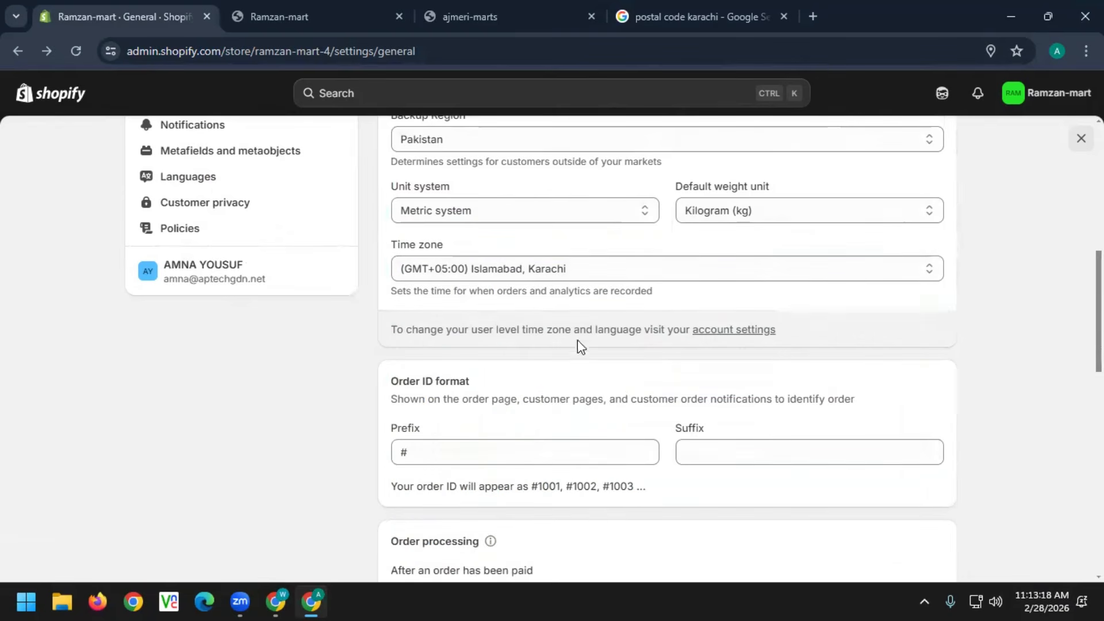
{"action": "left_click", "coordinate": [501, 446]}
{"action": "left_click", "coordinate": [772, 448]}
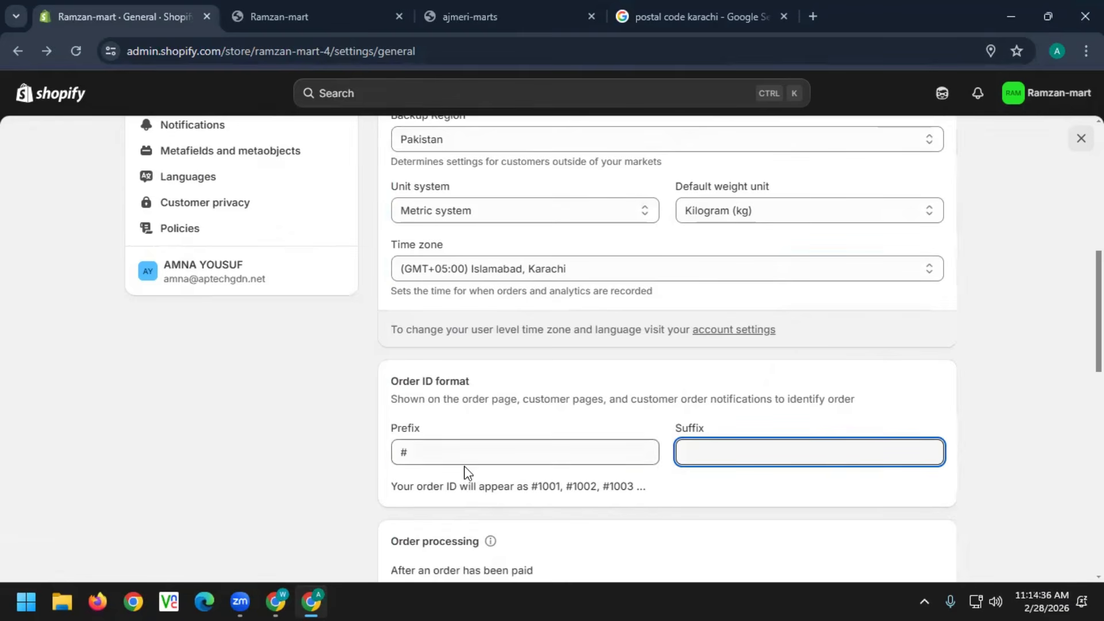
{"action": "left_click", "coordinate": [423, 449]}
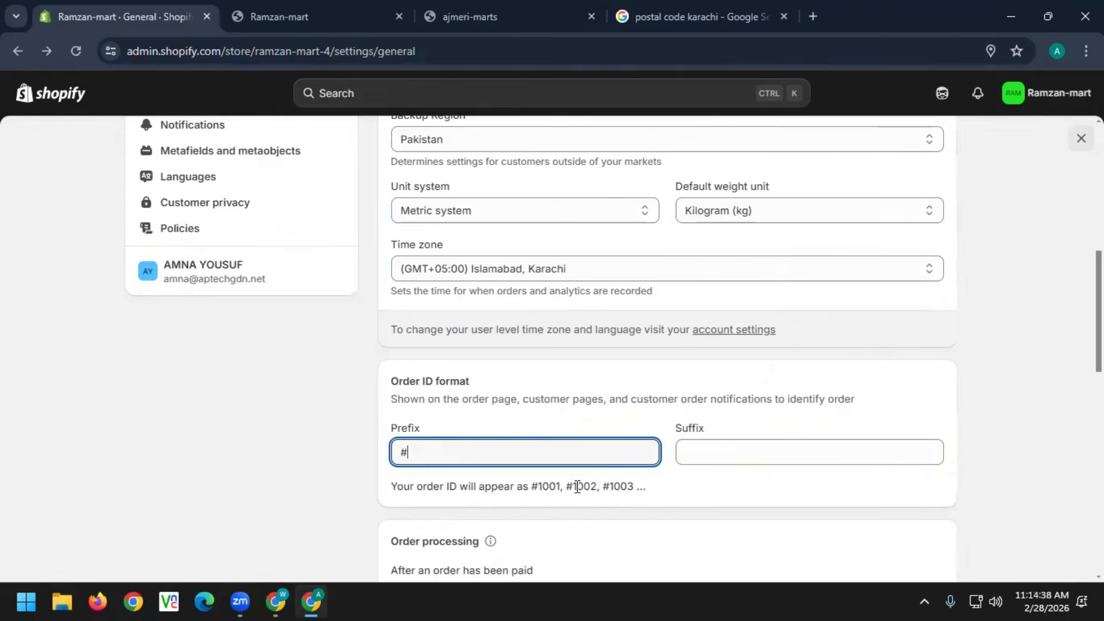
{"action": "key", "text": "BackSpace"}
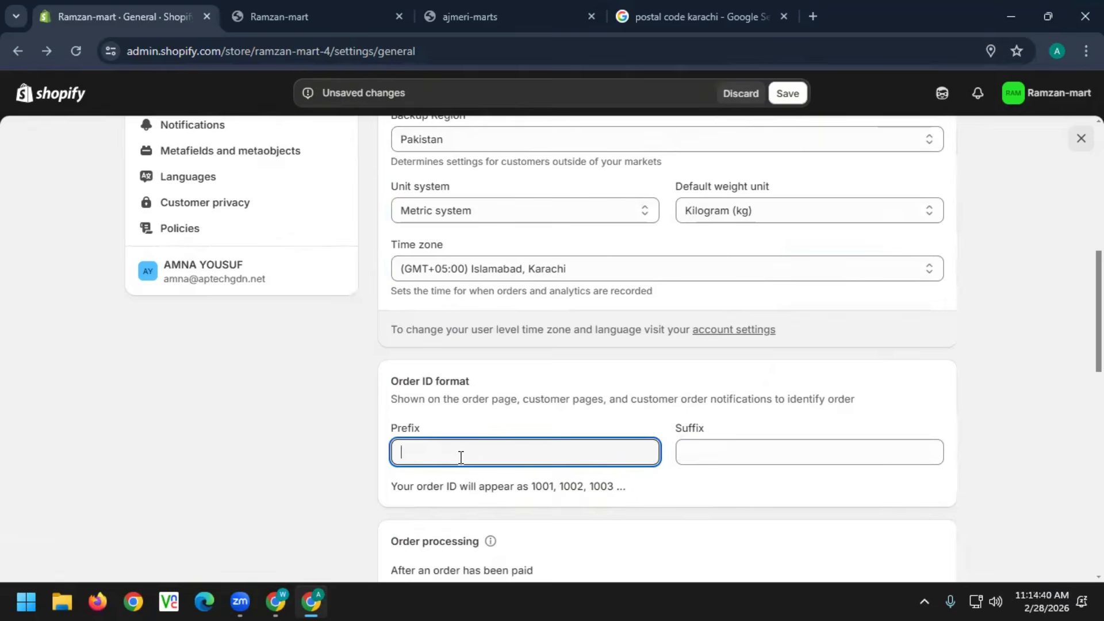
{"action": "type", "text": "/w"}
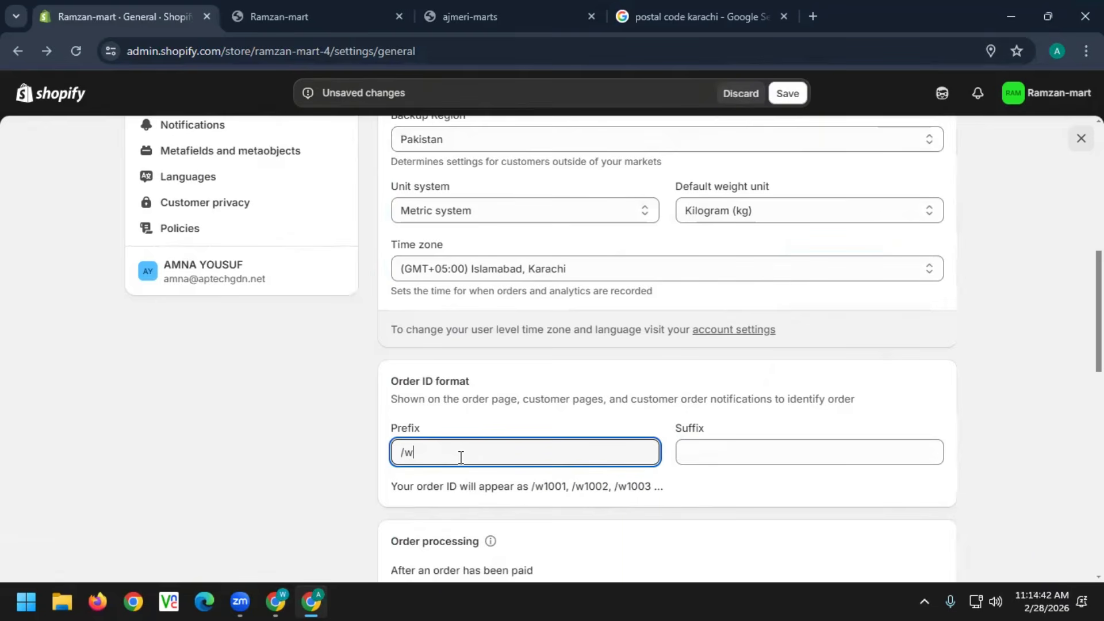
{"action": "left_click", "coordinate": [703, 452]}
{"action": "type", "text": "w/"}
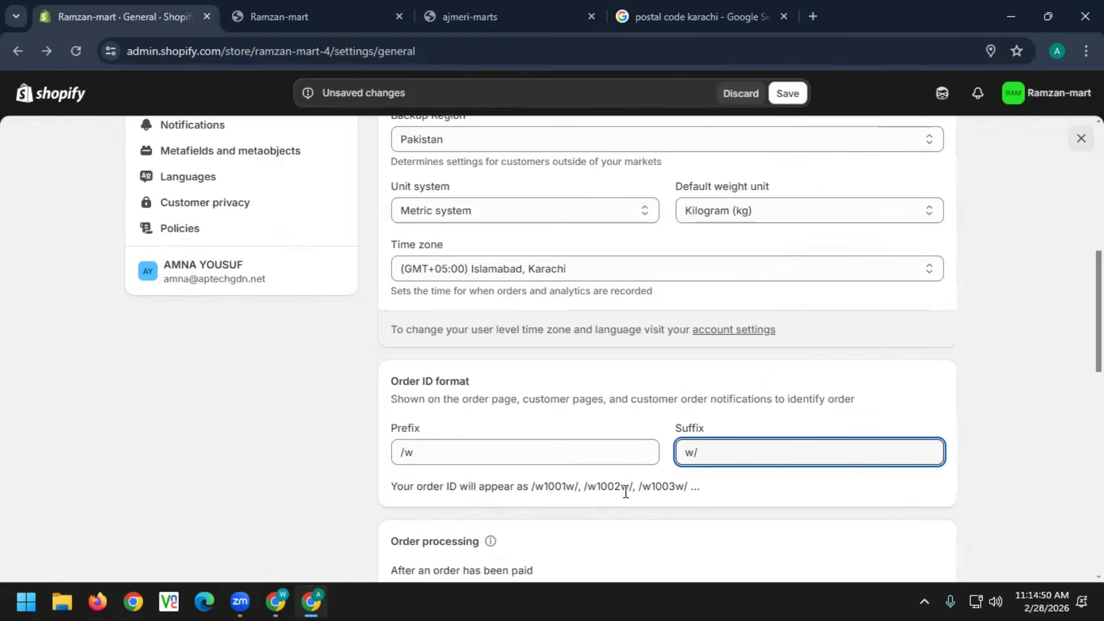
{"action": "left_click", "coordinate": [448, 453]}
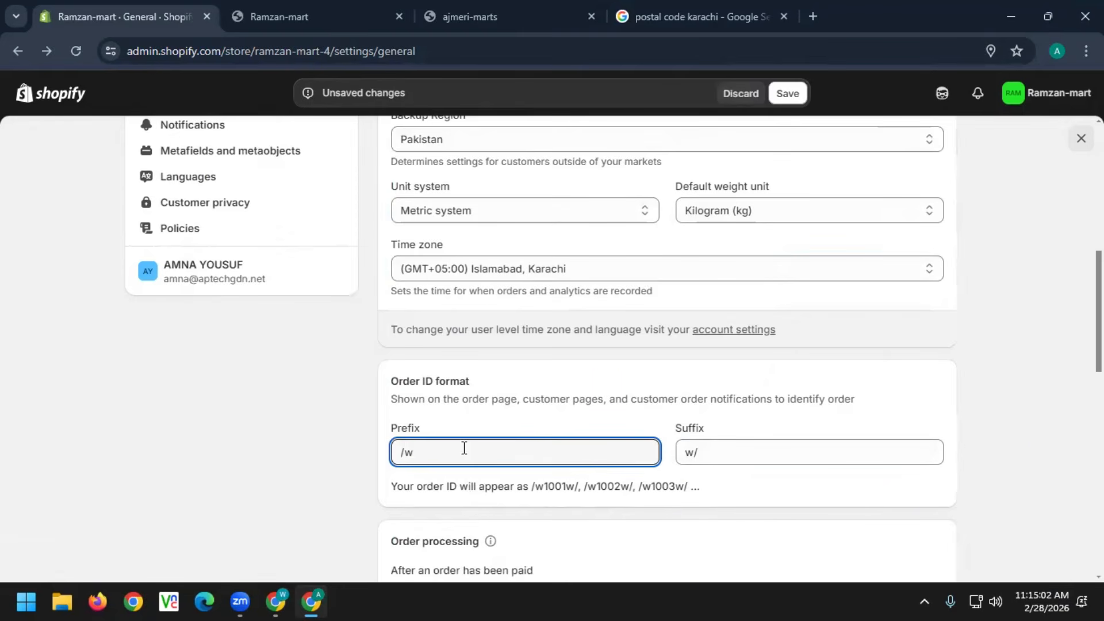
{"action": "key", "text": "BackSpace"}
{"action": "key", "text": "BackSpace"}
{"action": "type", "text": "#"}
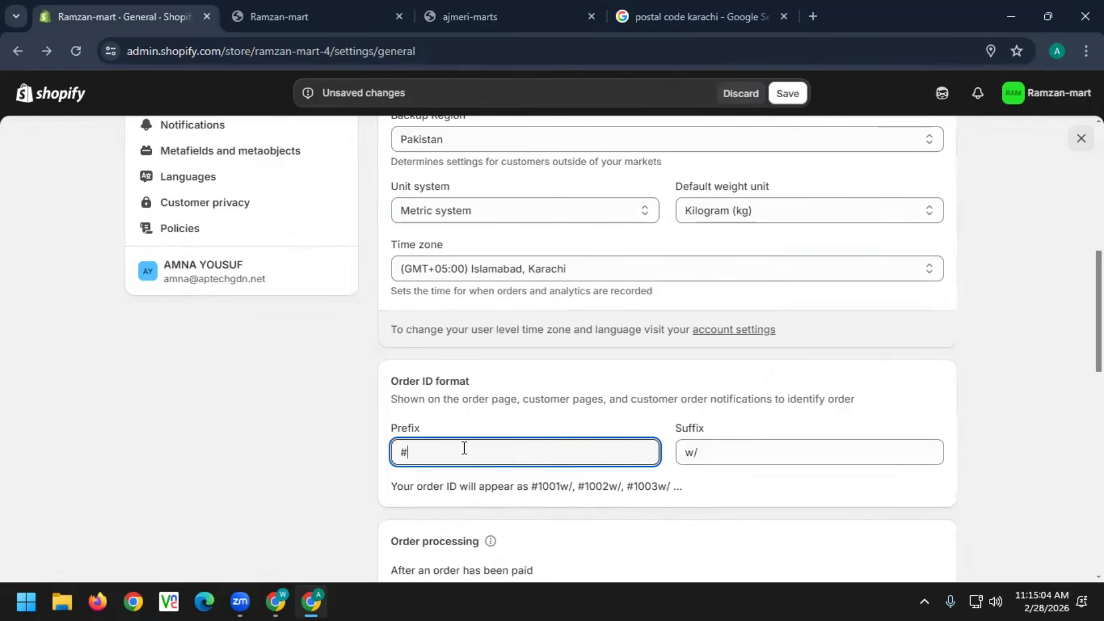
{"action": "left_click", "coordinate": [719, 455]}
{"action": "key", "text": "BackSpace"}
{"action": "key", "text": "BackSpace"}
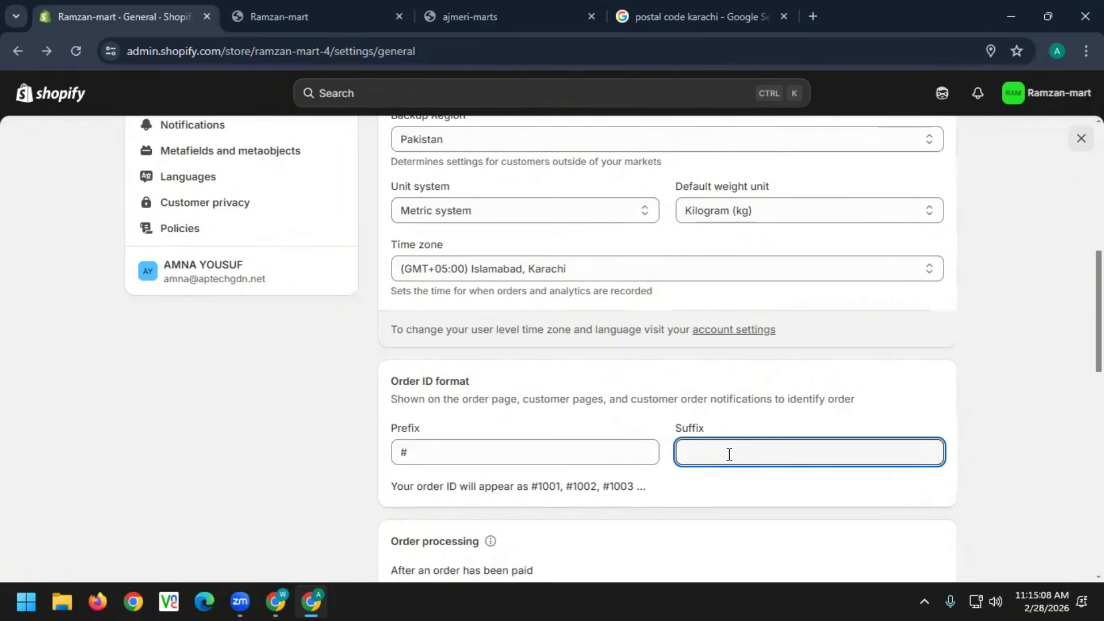
{"action": "type", "text": "#"}
{"action": "key", "text": "BackSpace"}
{"action": "scroll", "coordinate": [728, 459], "scroll_direction": "down", "scroll_amount": 12}
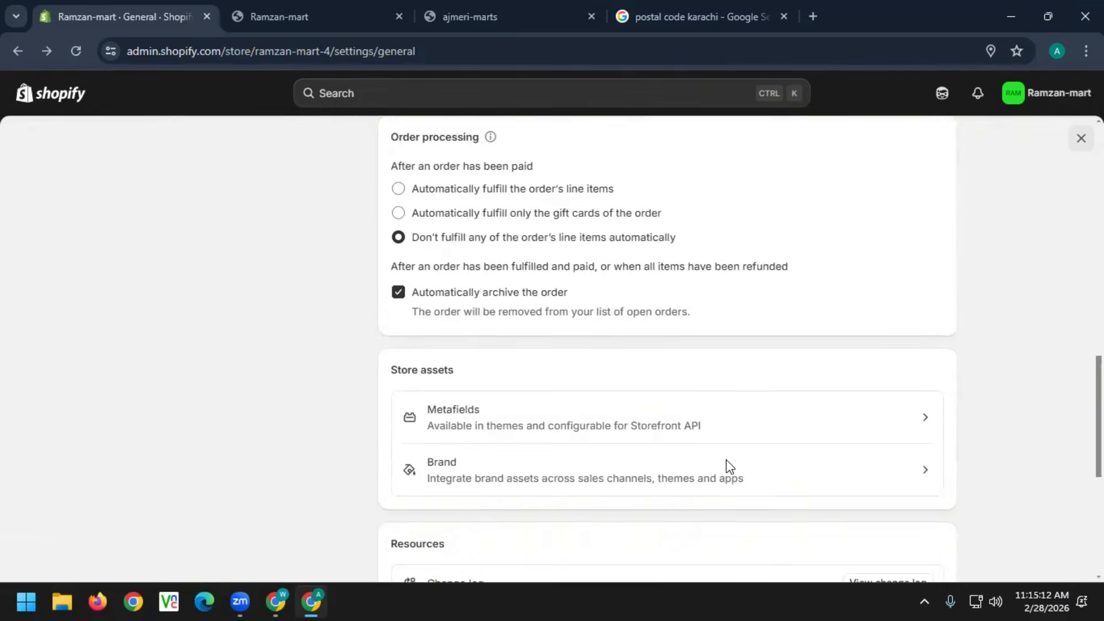
{"action": "scroll", "coordinate": [728, 460], "scroll_direction": "up", "scroll_amount": 10}
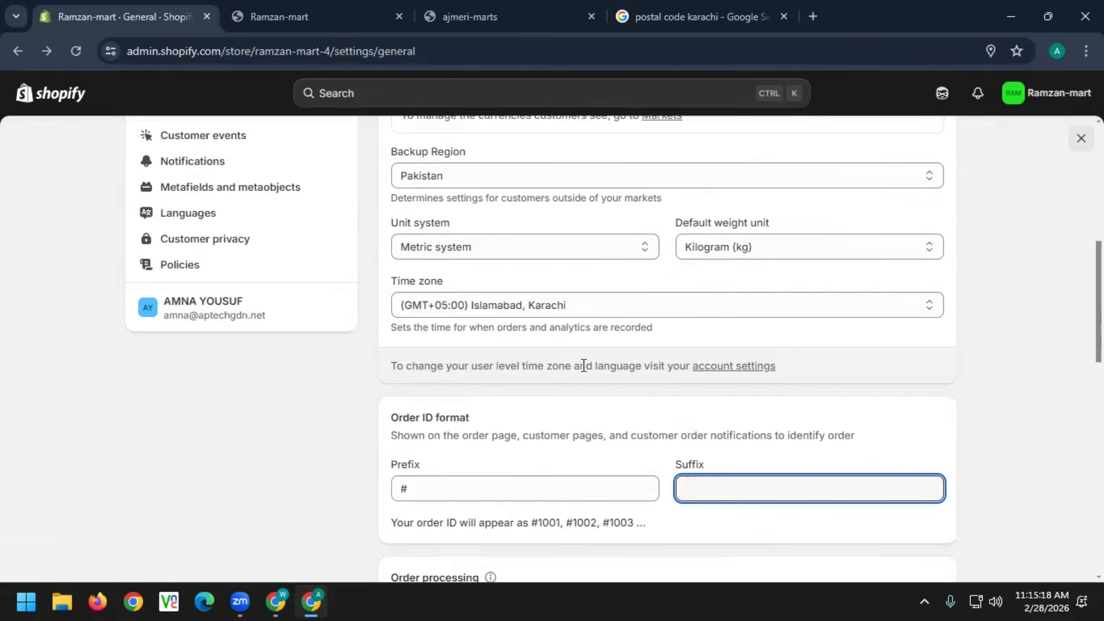
{"action": "scroll", "coordinate": [575, 371], "scroll_direction": "up", "scroll_amount": 7}
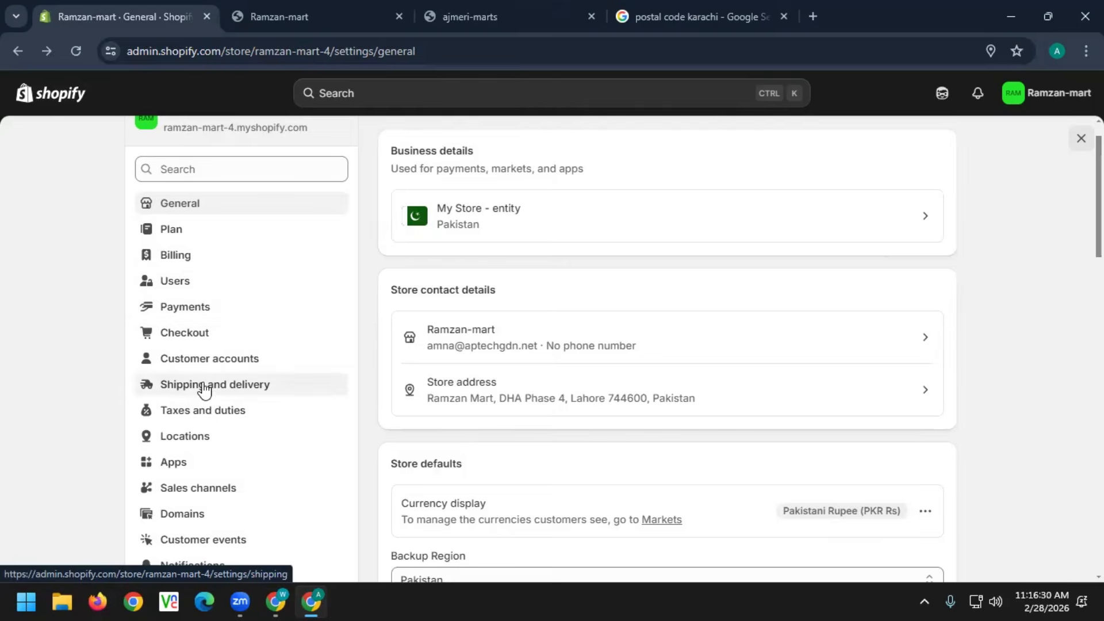
{"action": "scroll", "coordinate": [198, 397], "scroll_direction": "down", "scroll_amount": 4}
{"action": "scroll", "coordinate": [204, 412], "scroll_direction": "up", "scroll_amount": 4}
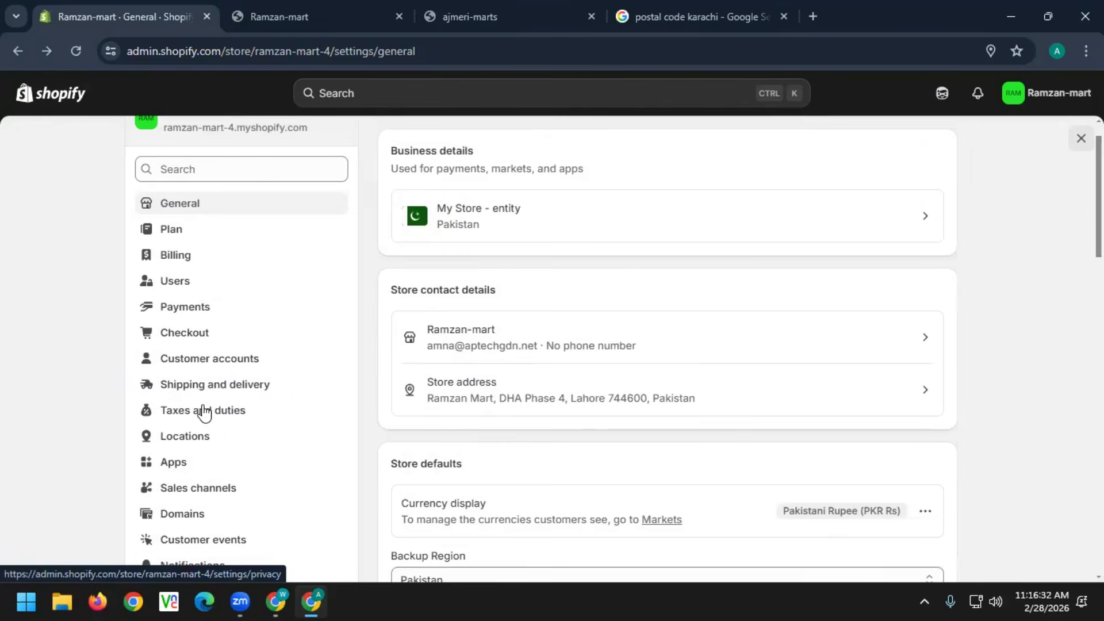
{"action": "scroll", "coordinate": [239, 374], "scroll_direction": "down", "scroll_amount": 5}
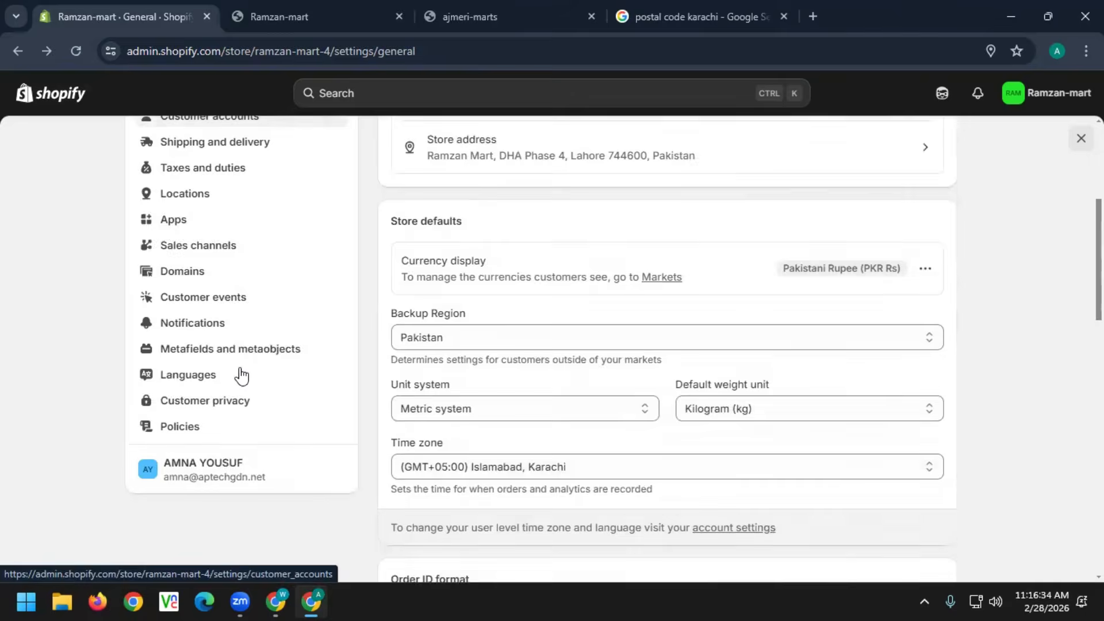
{"action": "scroll", "coordinate": [239, 374], "scroll_direction": "up", "scroll_amount": 5}
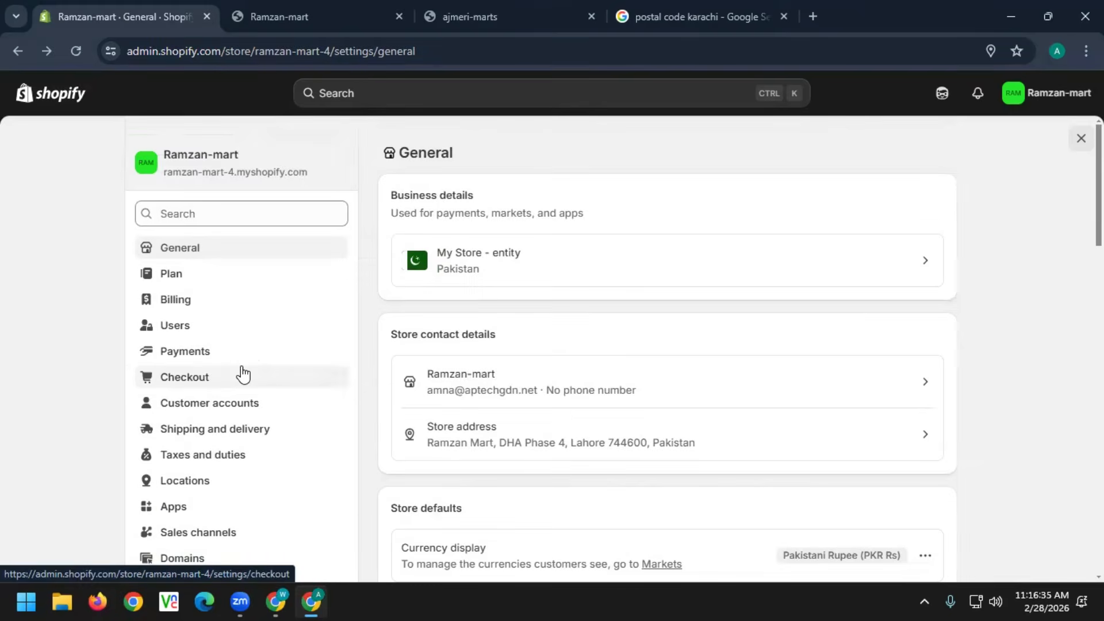
Go back through Plan and General settings to the Online Store password protection preferences
{"action": "left_click", "coordinate": [10, 57]}
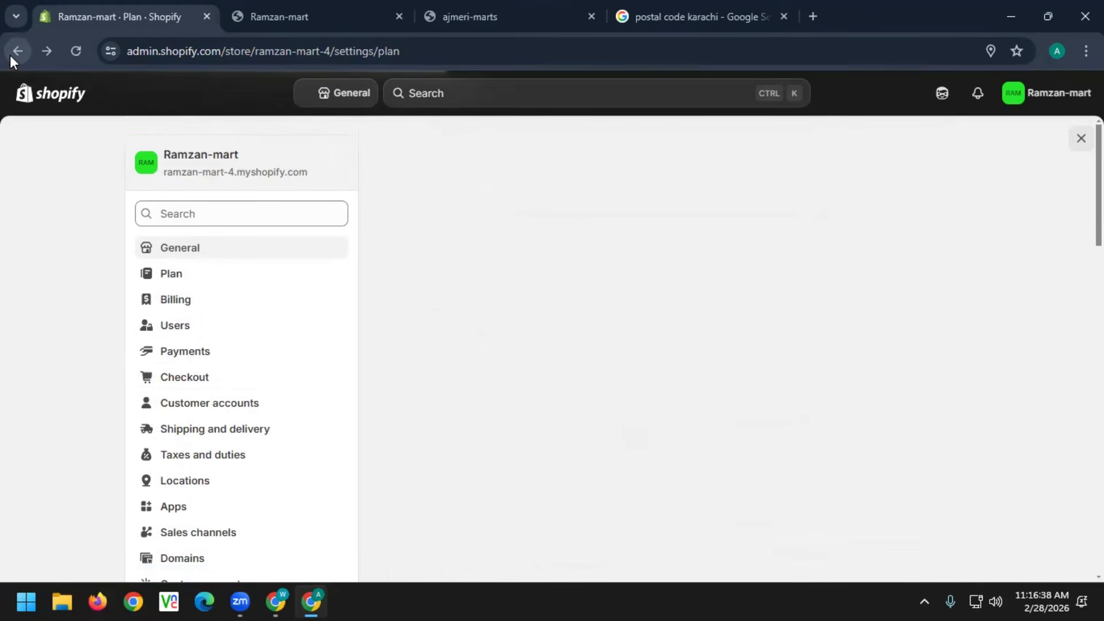
{"action": "left_click", "coordinate": [10, 55]}
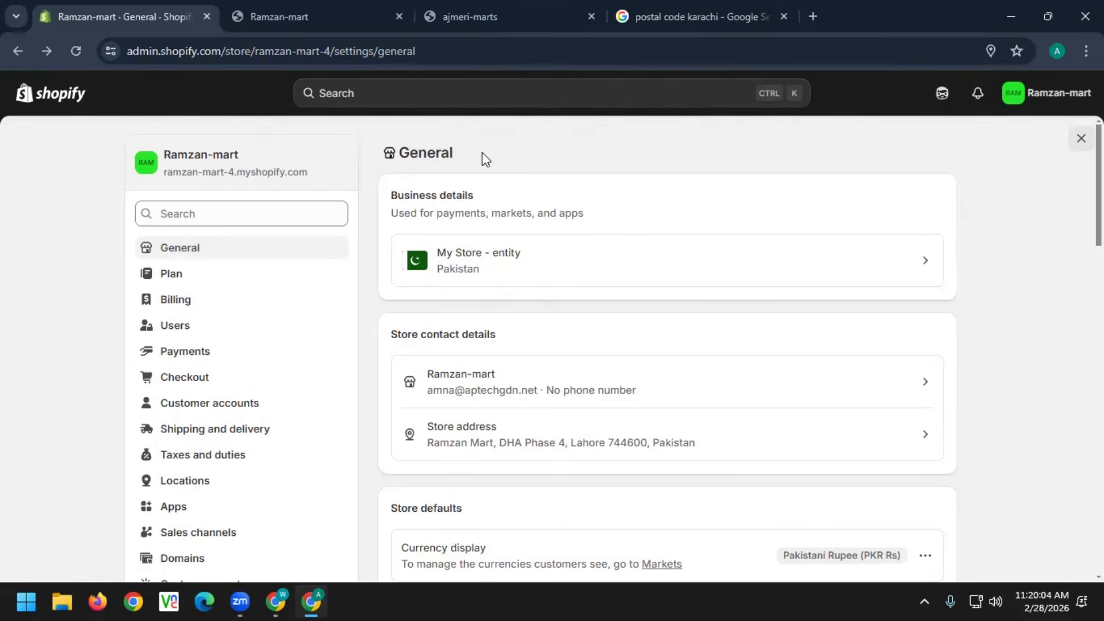
{"action": "left_click", "coordinate": [17, 56]}
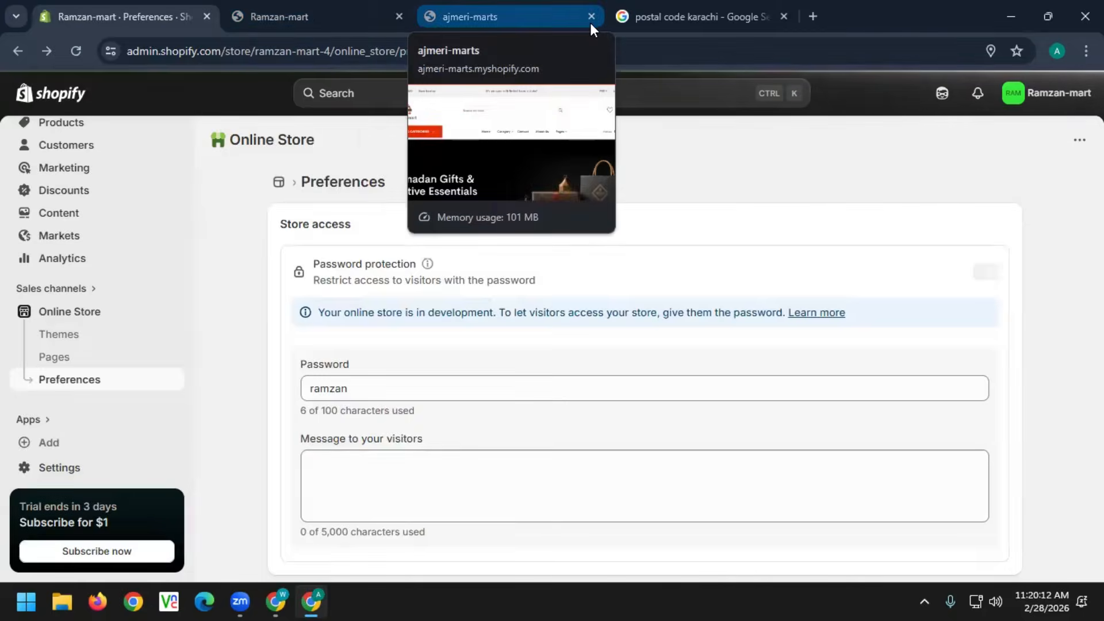
Search Google for 'shopify partner account' in a new browser tab
{"action": "left_click", "coordinate": [813, 16]}
{"action": "type", "text": "s"}
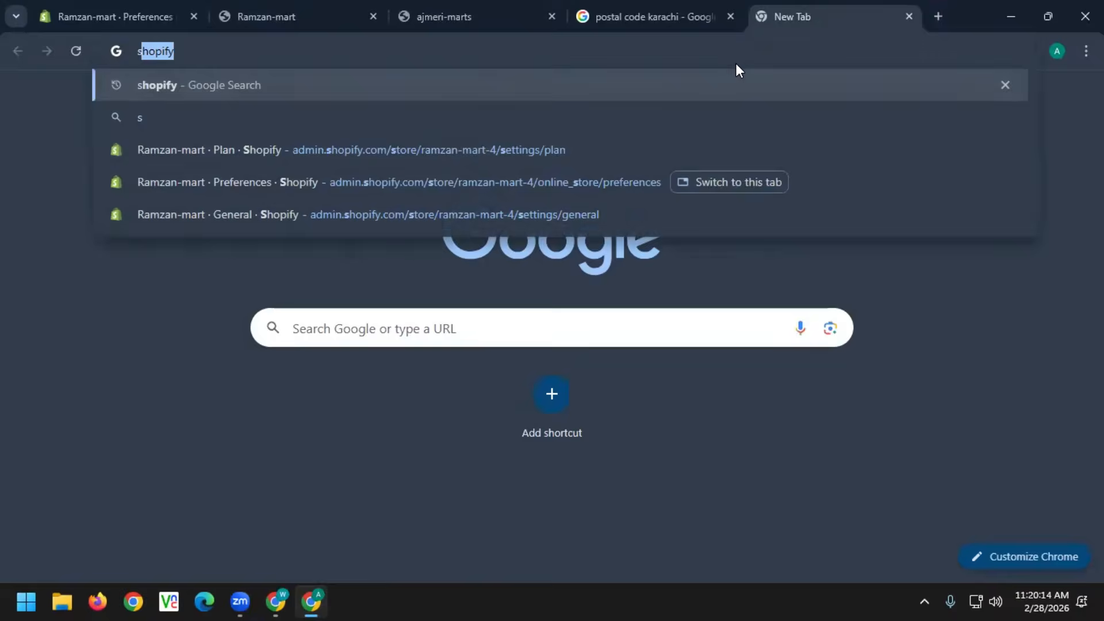
{"action": "type", "text": "hopify"}
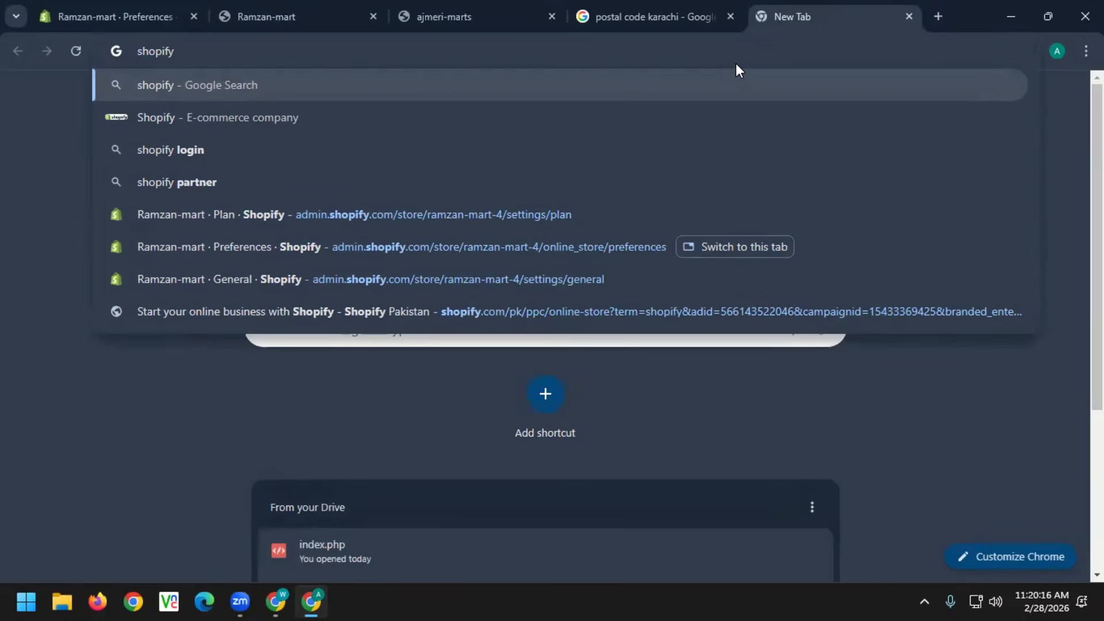
{"action": "type", "text": " partner a"}
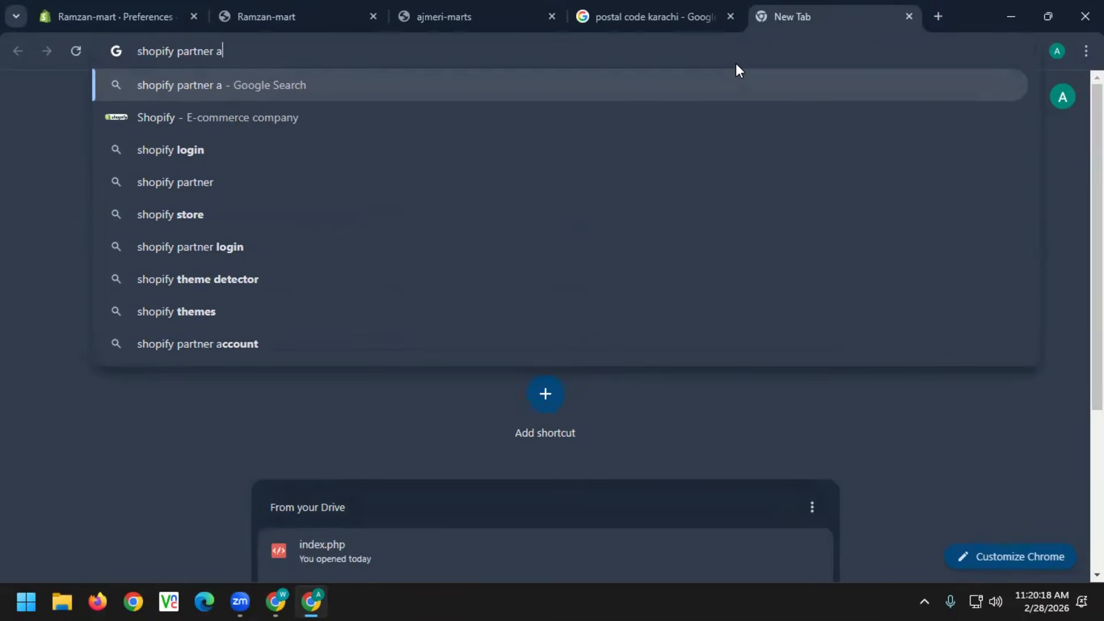
{"action": "type", "text": "ccount"}
{"action": "key", "text": "Return"}
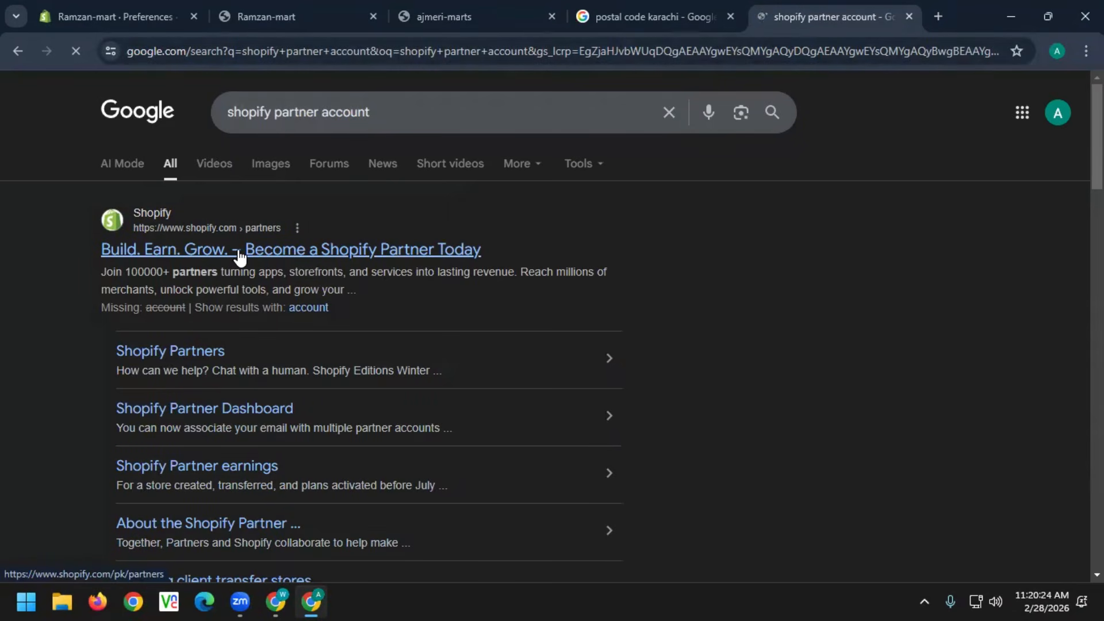
Open the 'Become a Shopify Partner Today' result and start the Partner sign-up
{"action": "left_click", "coordinate": [269, 247]}
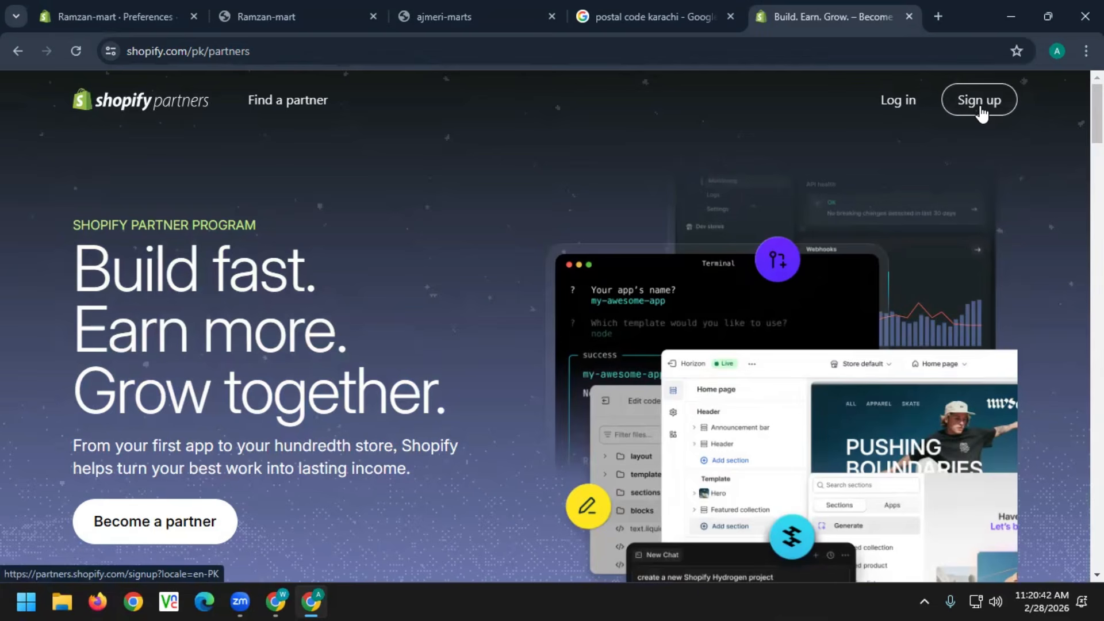
{"action": "left_click", "coordinate": [982, 113]}
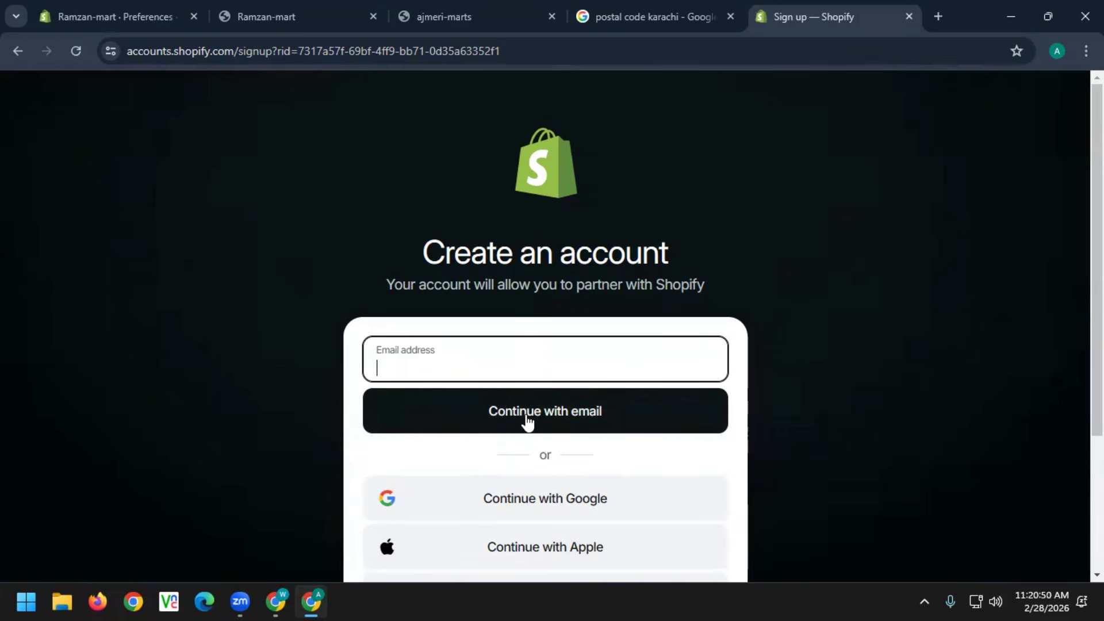
Sign up with the Google account, pass the Cloudflare human check, and decline the passkey
{"action": "left_click", "coordinate": [506, 506]}
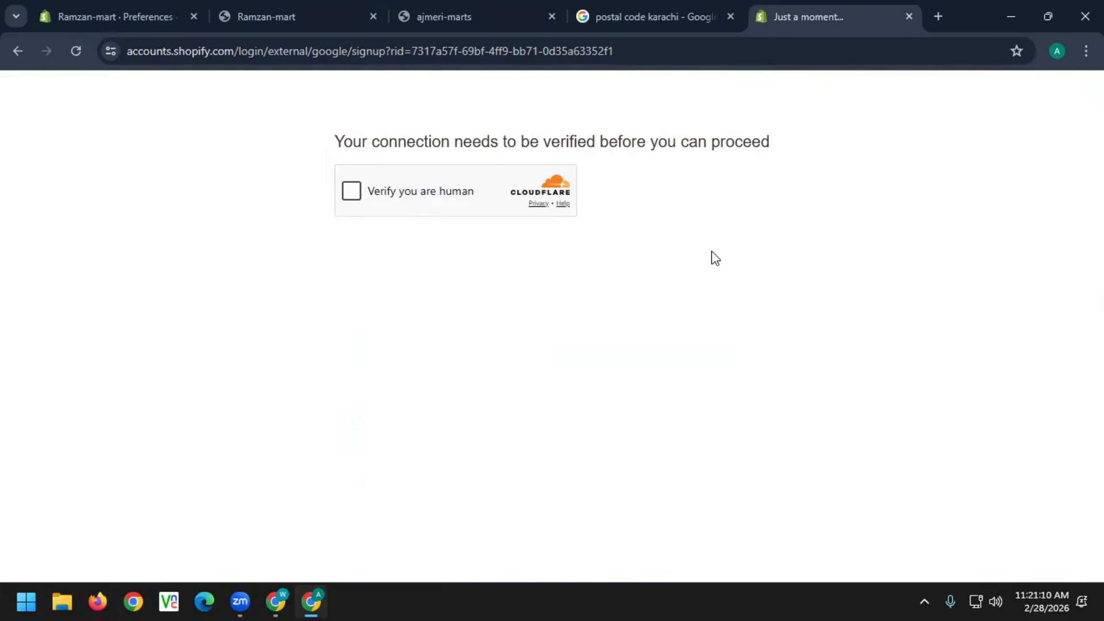
{"action": "left_click", "coordinate": [352, 192]}
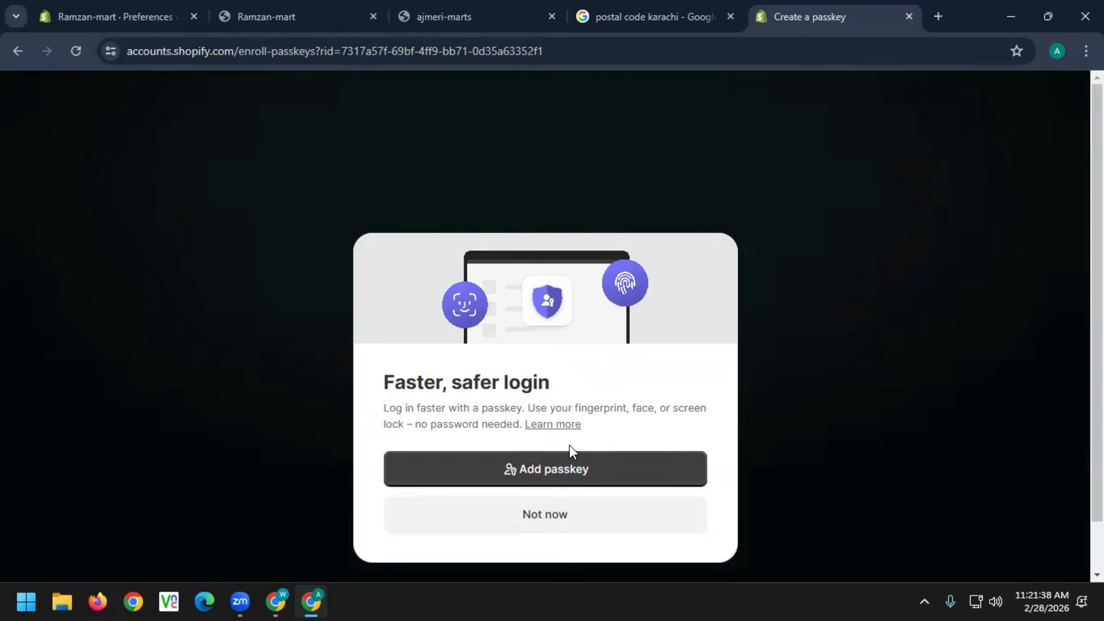
{"action": "left_click", "coordinate": [558, 511]}
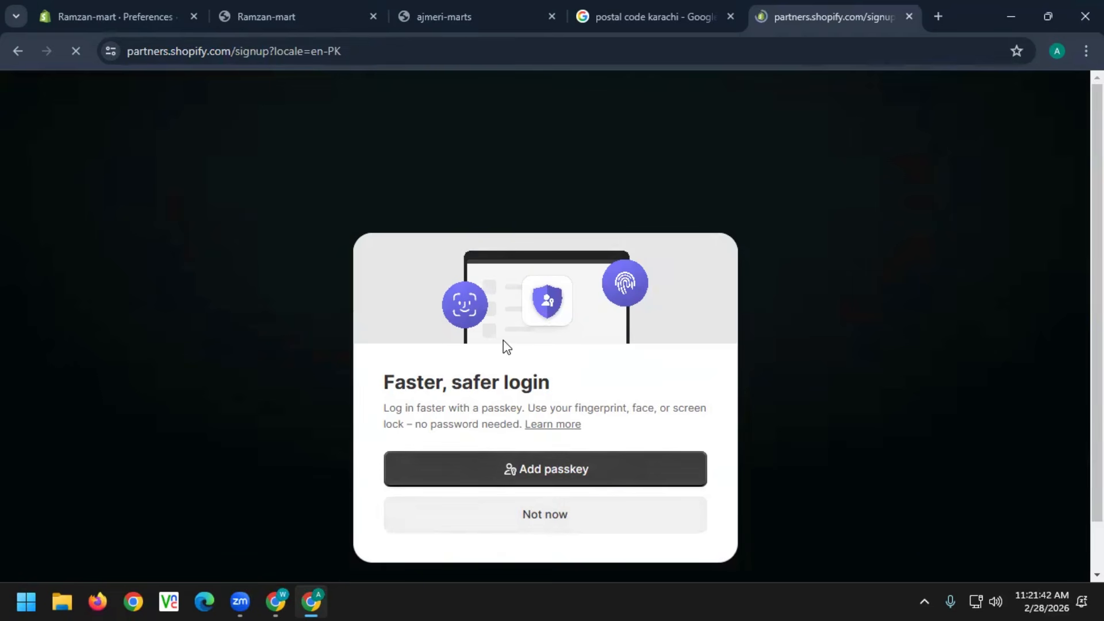
{"action": "left_click", "coordinate": [577, 509]}
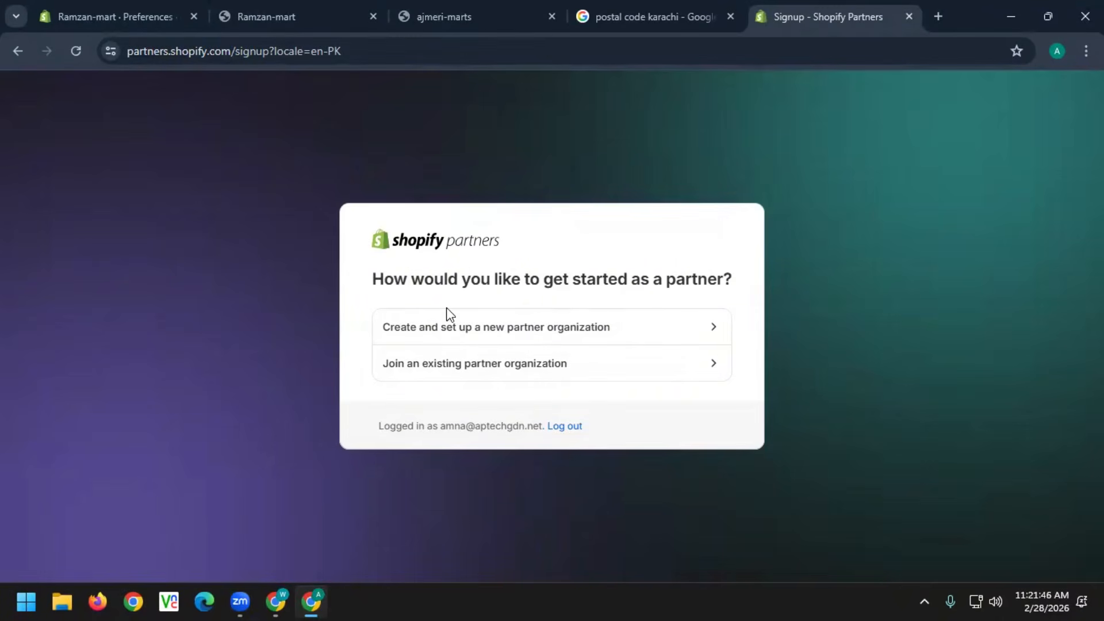
Create a new partner organization for building client stores, keeping Pakistan as the business country
{"action": "left_click", "coordinate": [546, 337]}
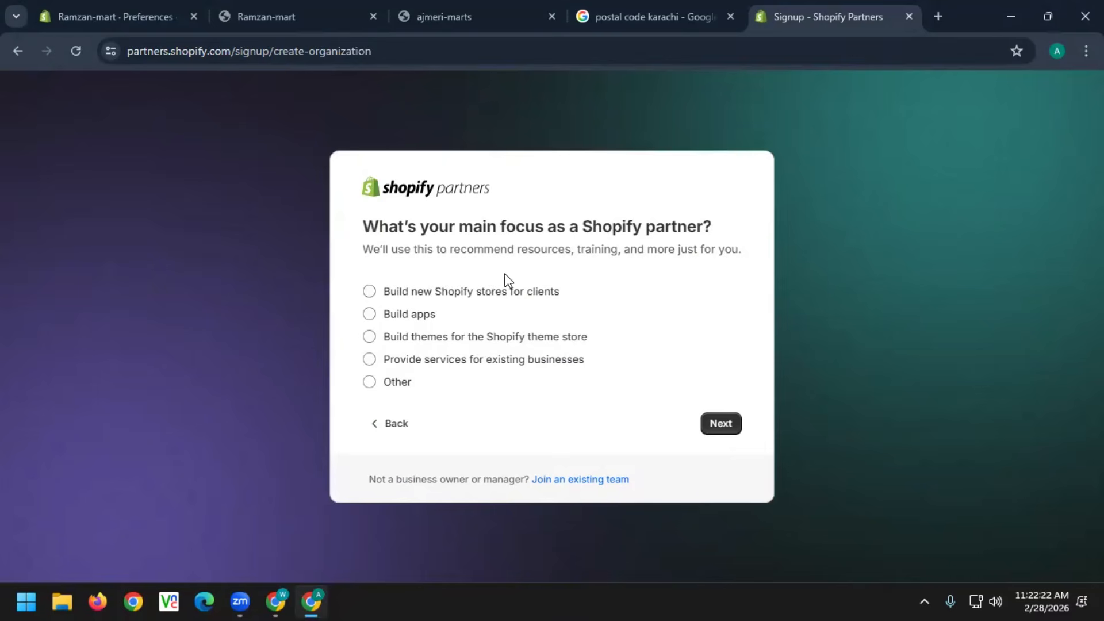
{"action": "left_click", "coordinate": [368, 291]}
{"action": "left_click", "coordinate": [714, 428]}
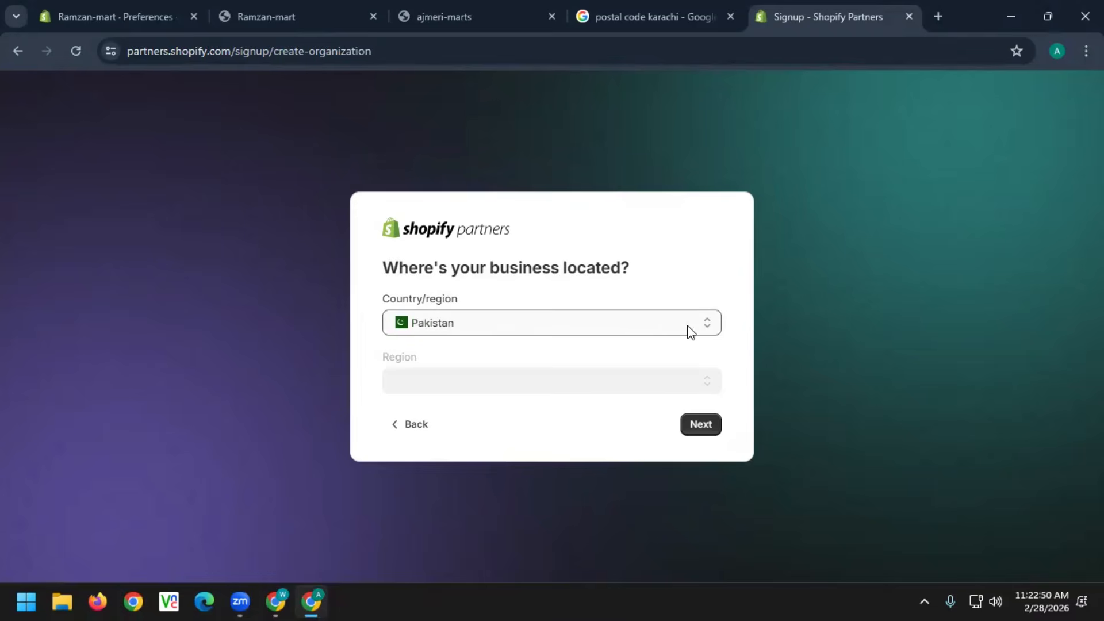
{"action": "left_click", "coordinate": [706, 330]}
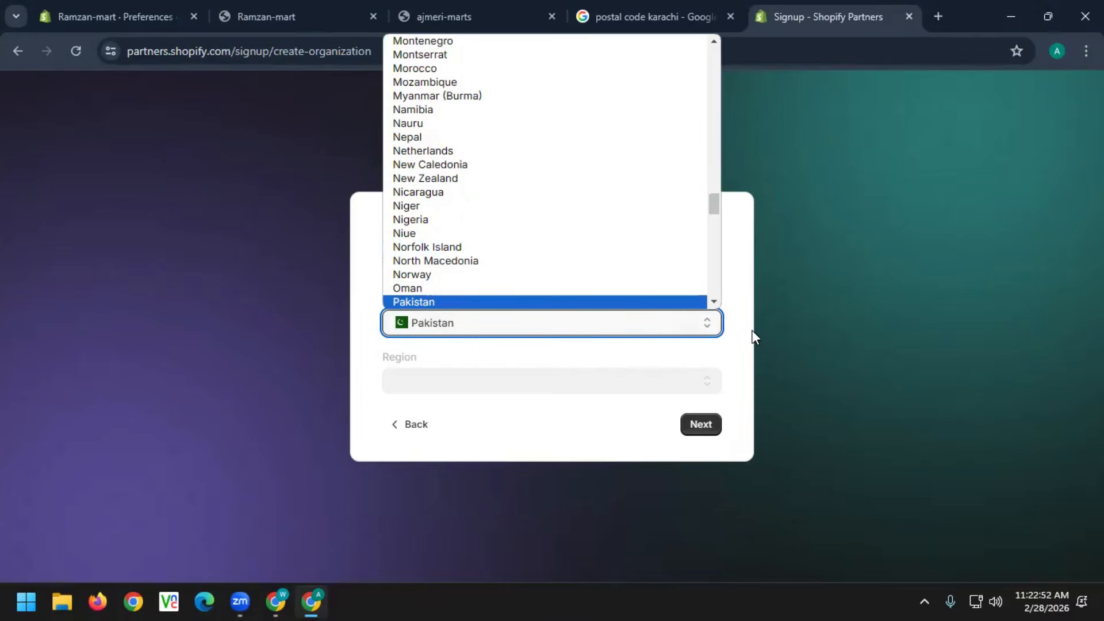
{"action": "left_click", "coordinate": [789, 363]}
{"action": "left_click", "coordinate": [706, 424]}
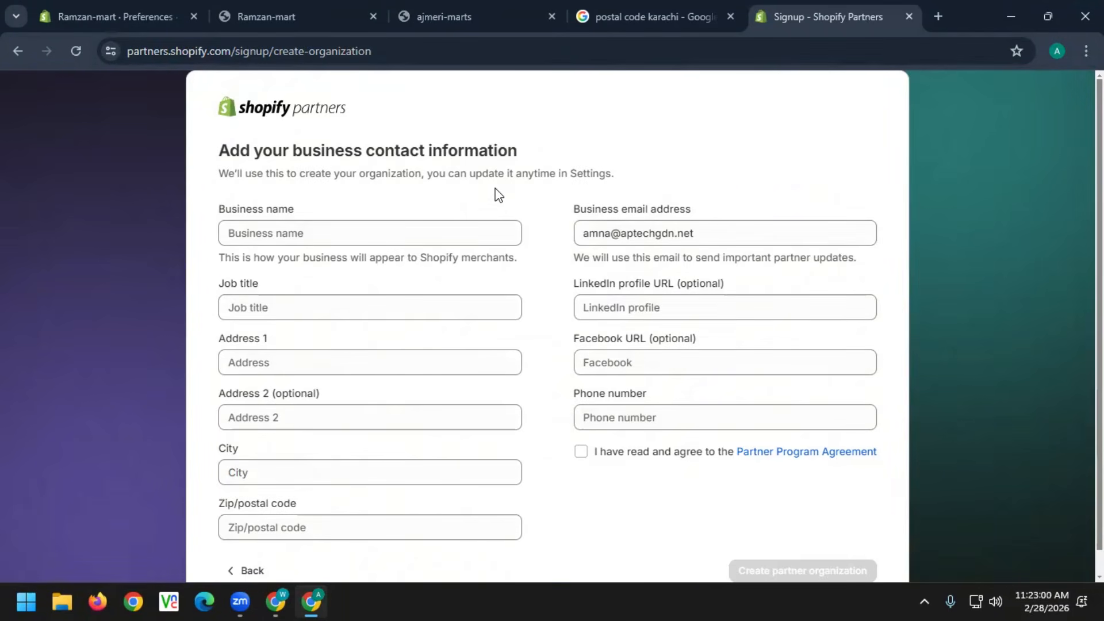
Enter business name 'Tech Solution', job title 'shopify developer', and the business address details
{"action": "left_click", "coordinate": [271, 230]}
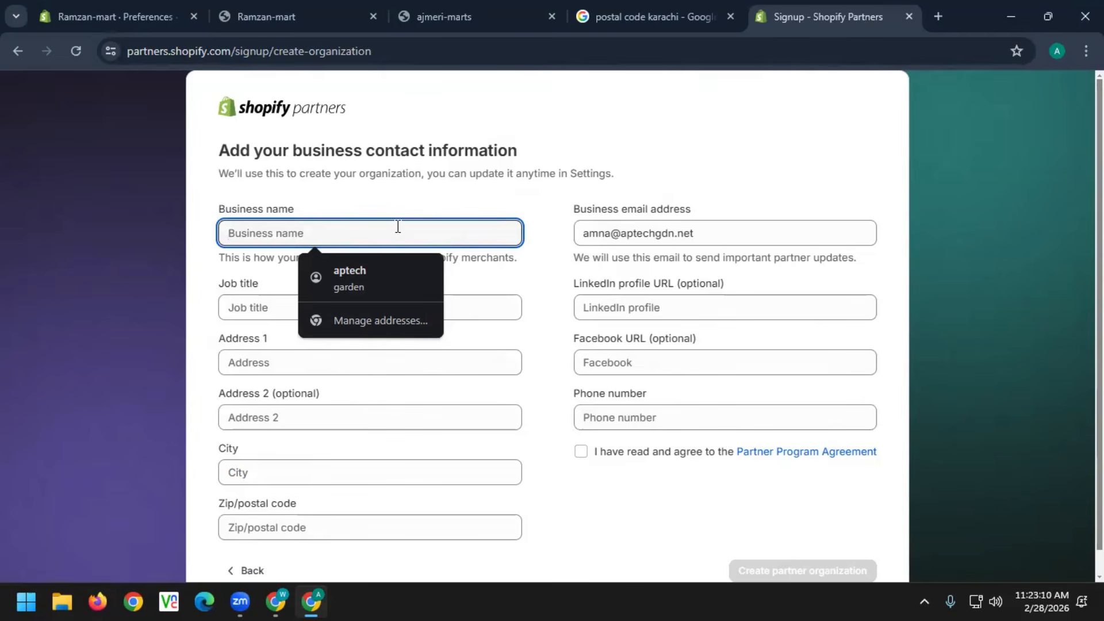
{"action": "type", "text": "Tech"}
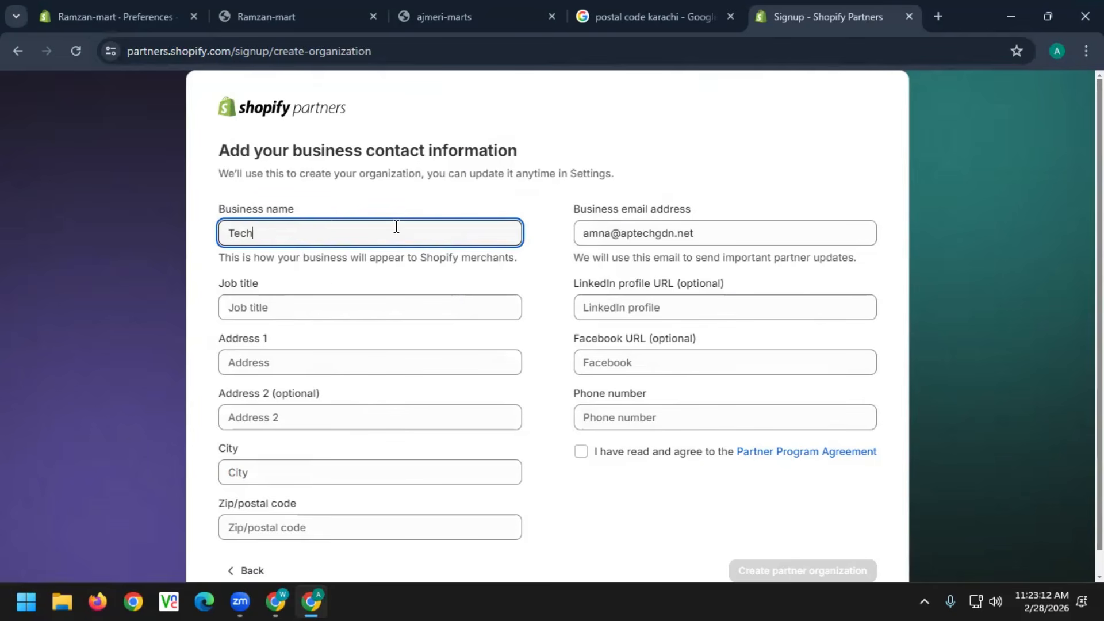
{"action": "type", "text": " Solution"}
{"action": "left_click", "coordinate": [348, 310]}
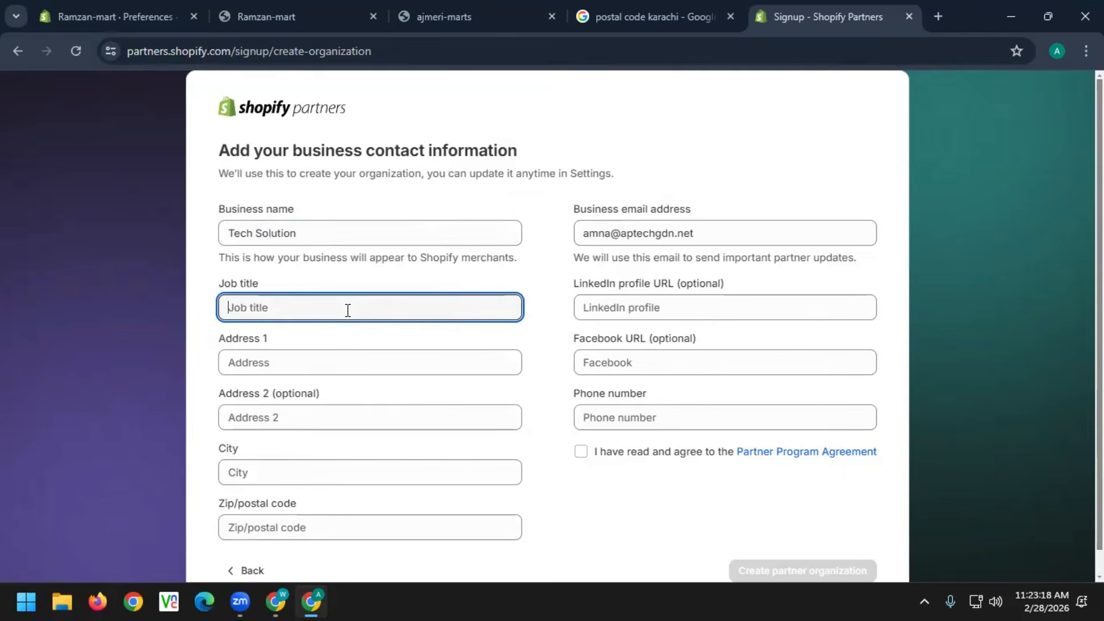
{"action": "type", "text": "shopify developer"}
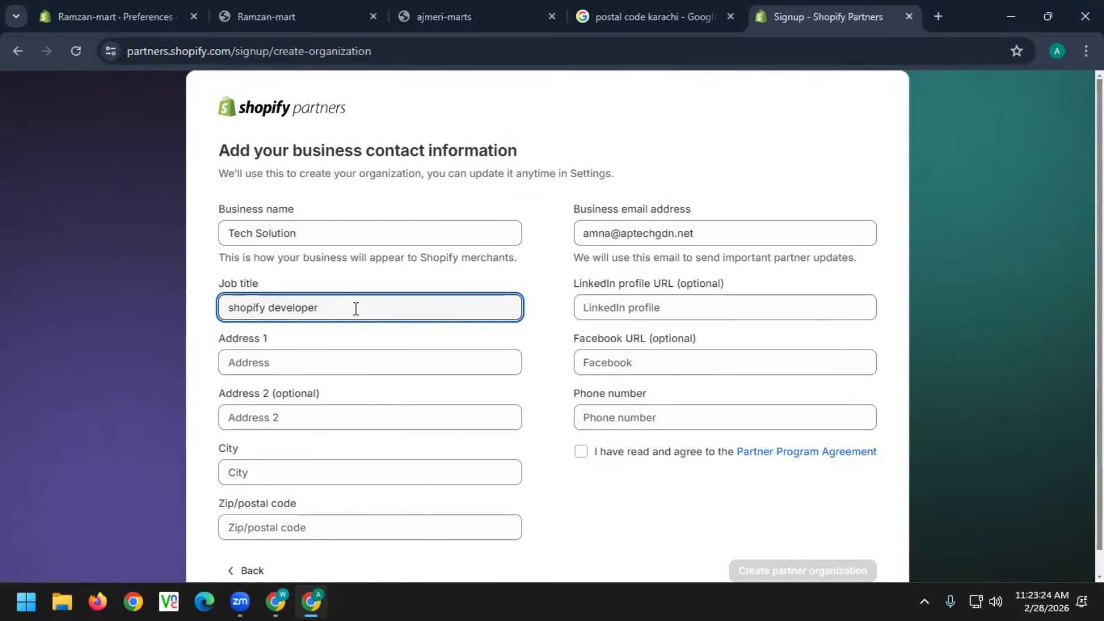
{"action": "left_click", "coordinate": [331, 367]}
{"action": "type", "text": "karachi"}
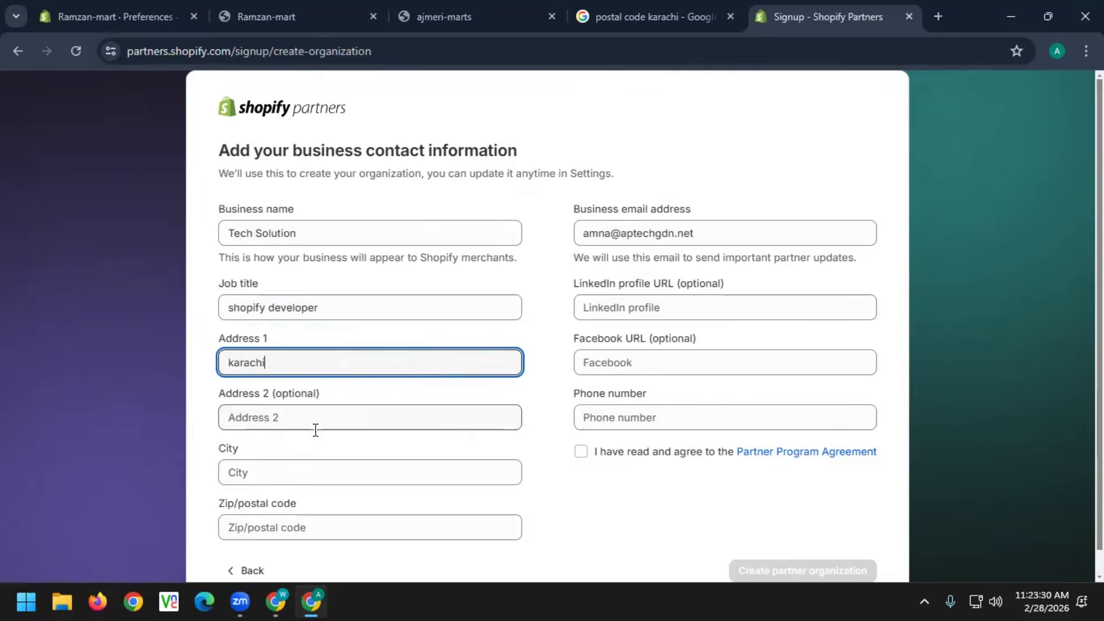
{"action": "left_click", "coordinate": [302, 467]}
{"action": "type", "text": "pa"}
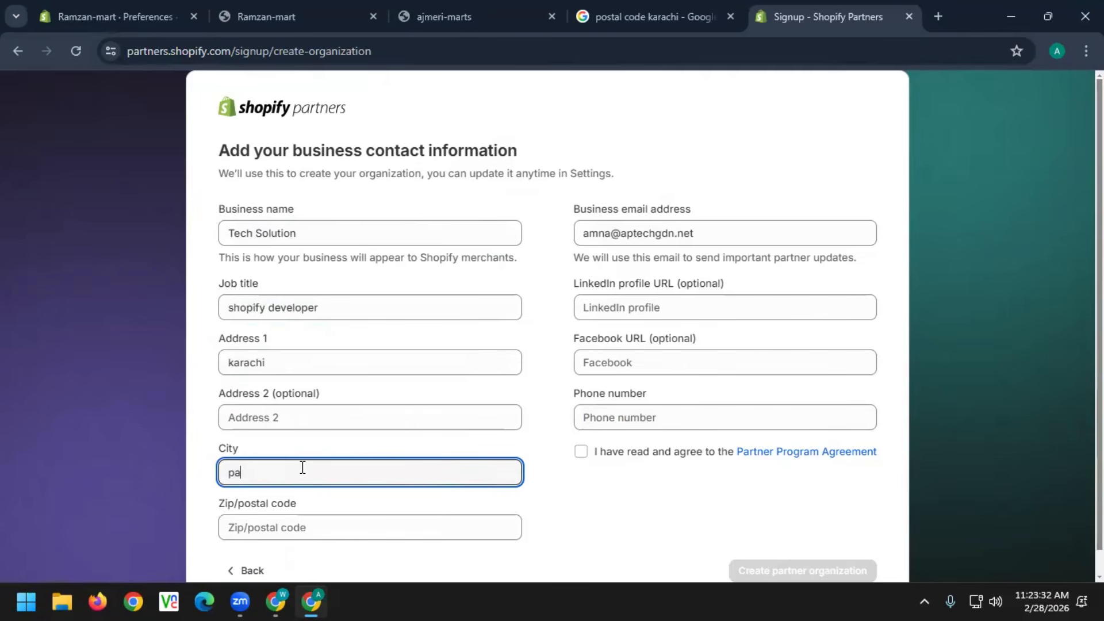
{"action": "type", "text": "kistan"}
{"action": "left_click", "coordinate": [359, 532]}
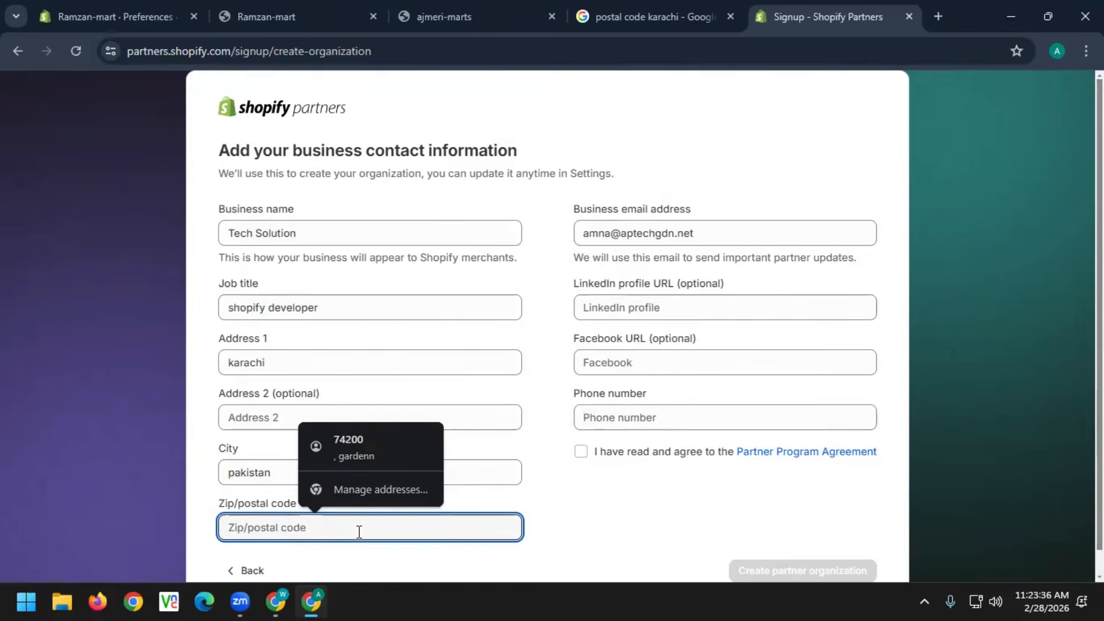
{"action": "type", "text": "744"}
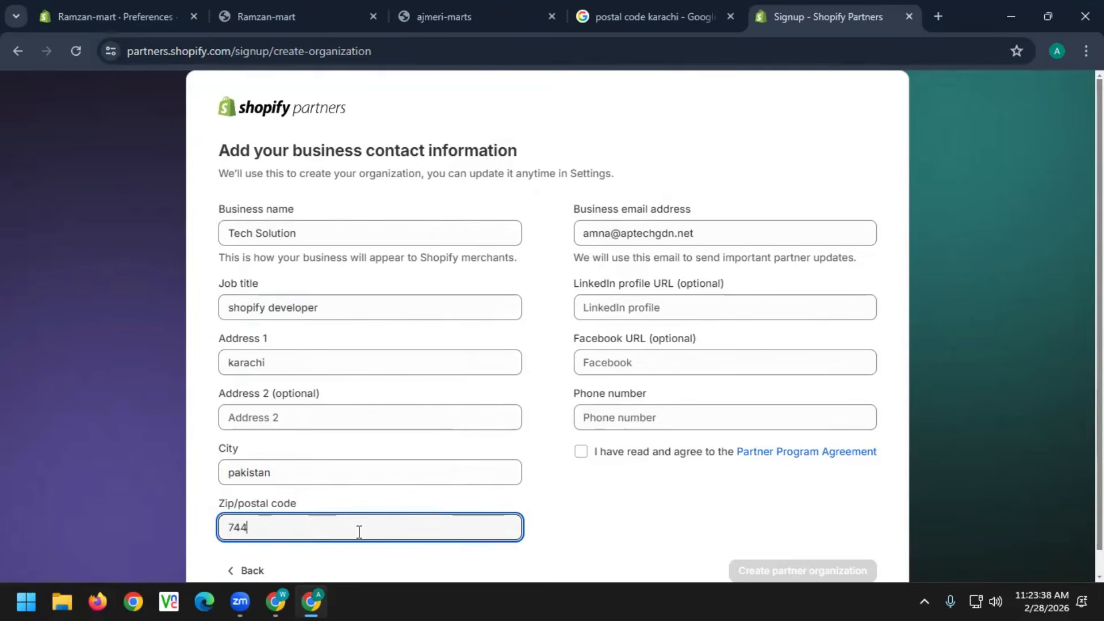
{"action": "type", "text": "600"}
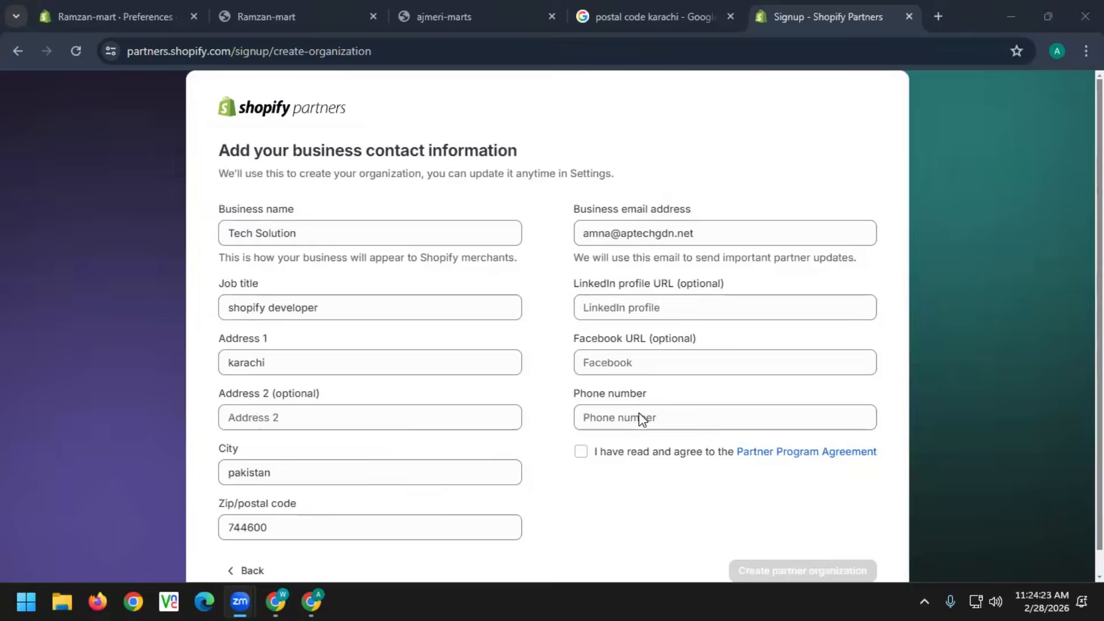
Enter the business phone number and accept the Partner Program Agreement
{"action": "left_click", "coordinate": [640, 415]}
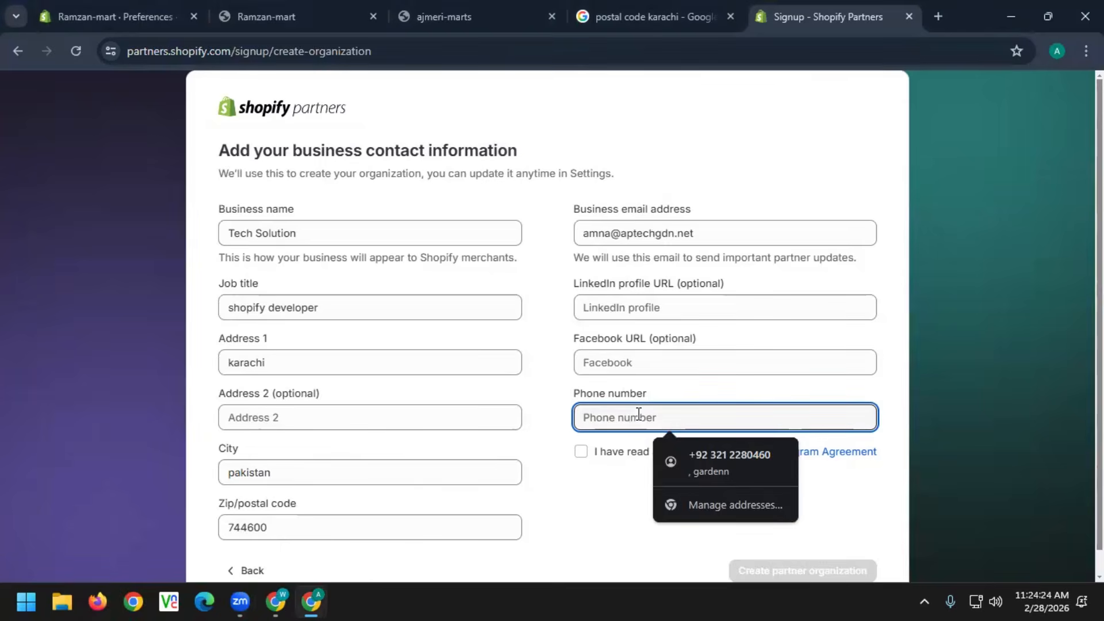
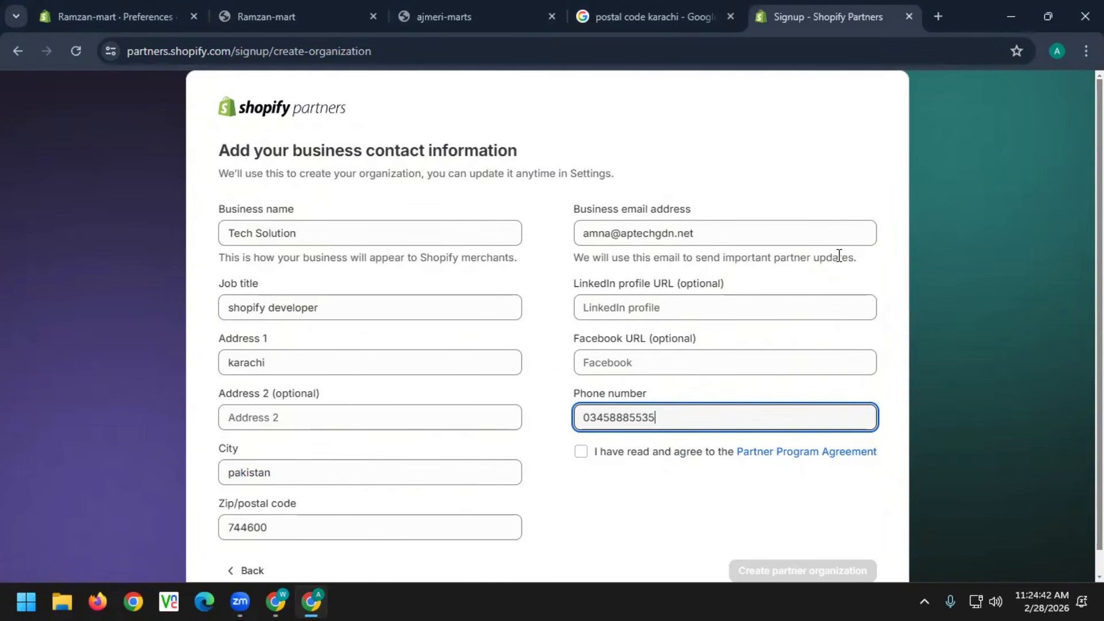
{"action": "left_click", "coordinate": [581, 453]}
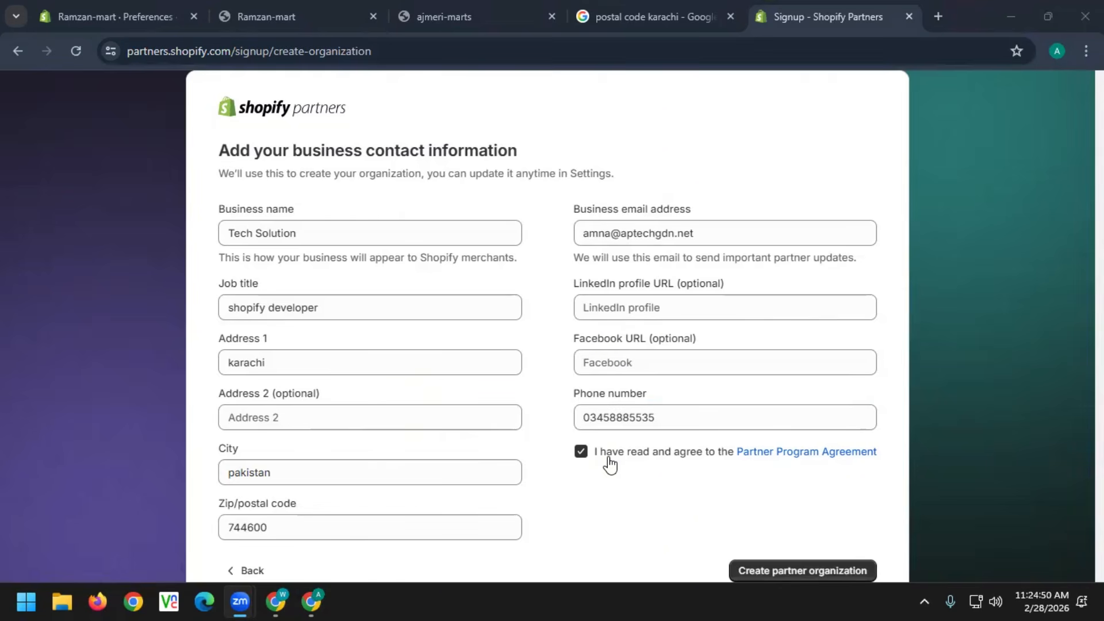
Read through the Partner Program Agreement in a new tab, then return to the signup form
{"action": "left_click", "coordinate": [816, 452]}
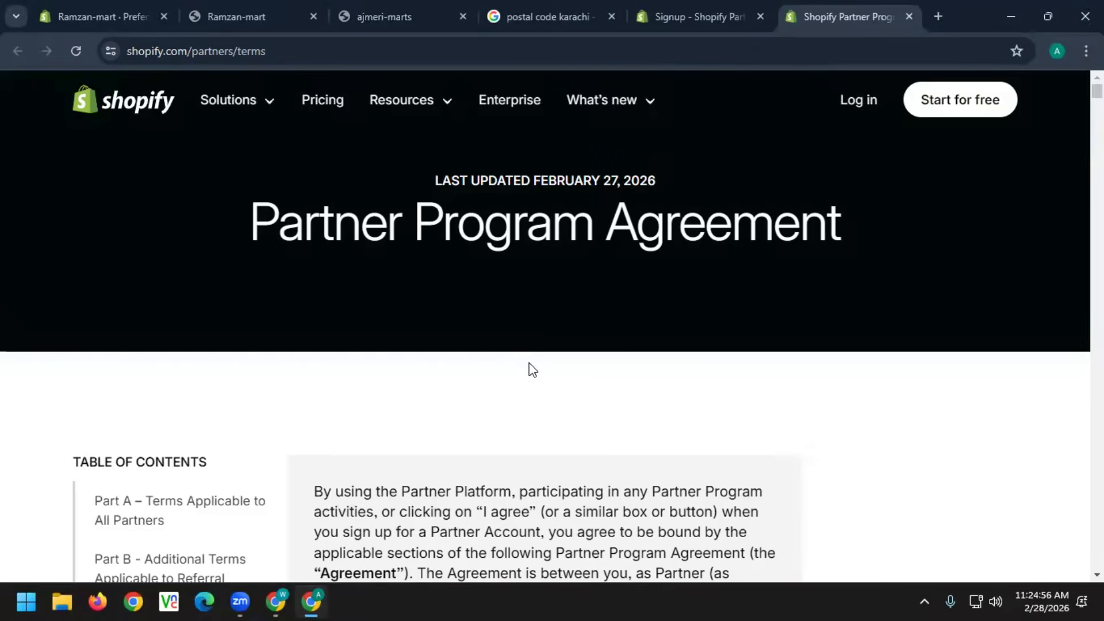
{"action": "scroll", "coordinate": [707, 460], "scroll_direction": "down", "scroll_amount": 3}
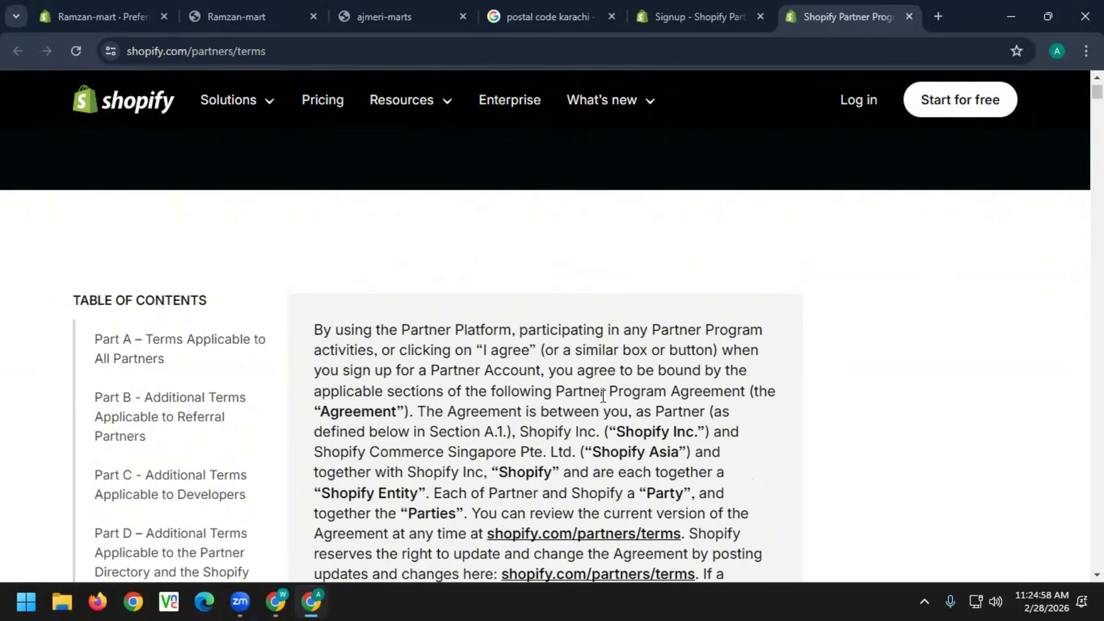
{"action": "scroll", "coordinate": [609, 442], "scroll_direction": "down", "scroll_amount": 3}
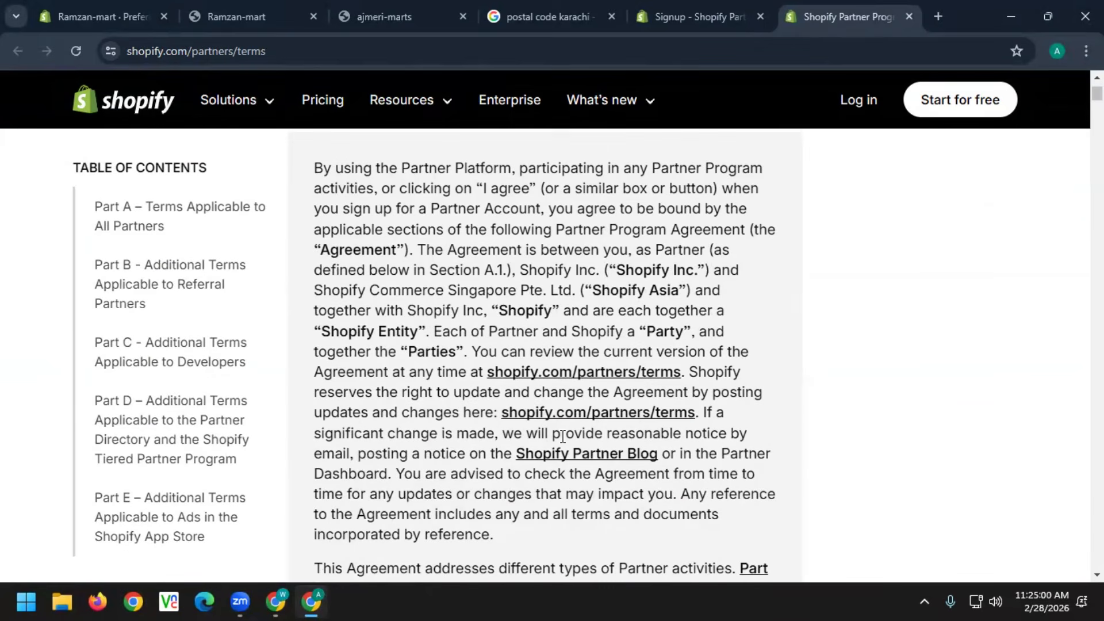
{"action": "scroll", "coordinate": [684, 468], "scroll_direction": "down", "scroll_amount": 6}
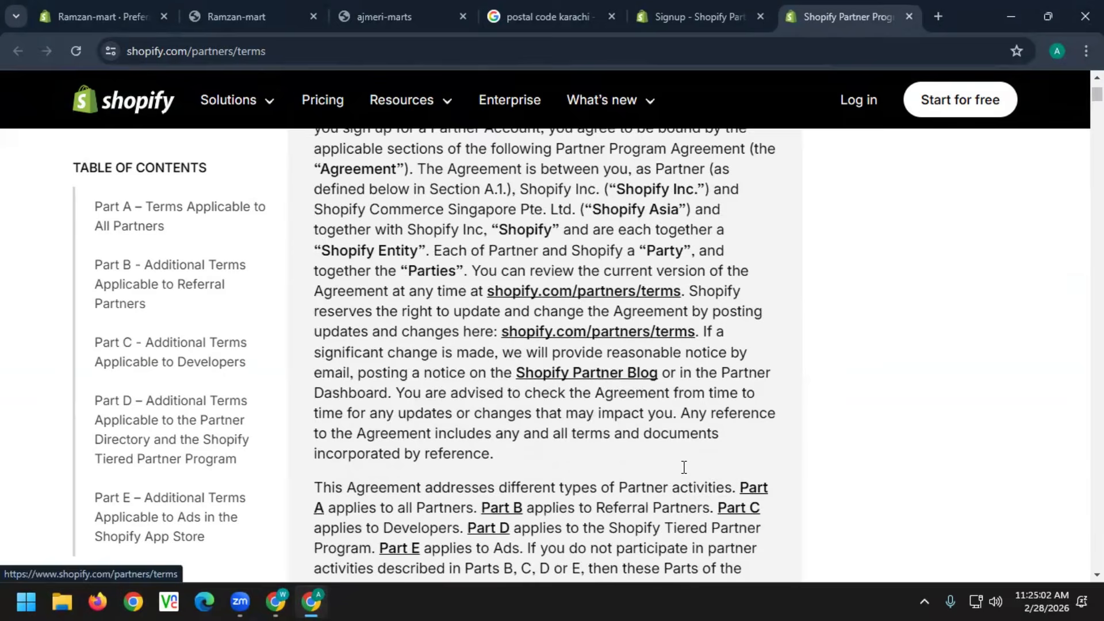
{"action": "scroll", "coordinate": [630, 323], "scroll_direction": "down", "scroll_amount": 4}
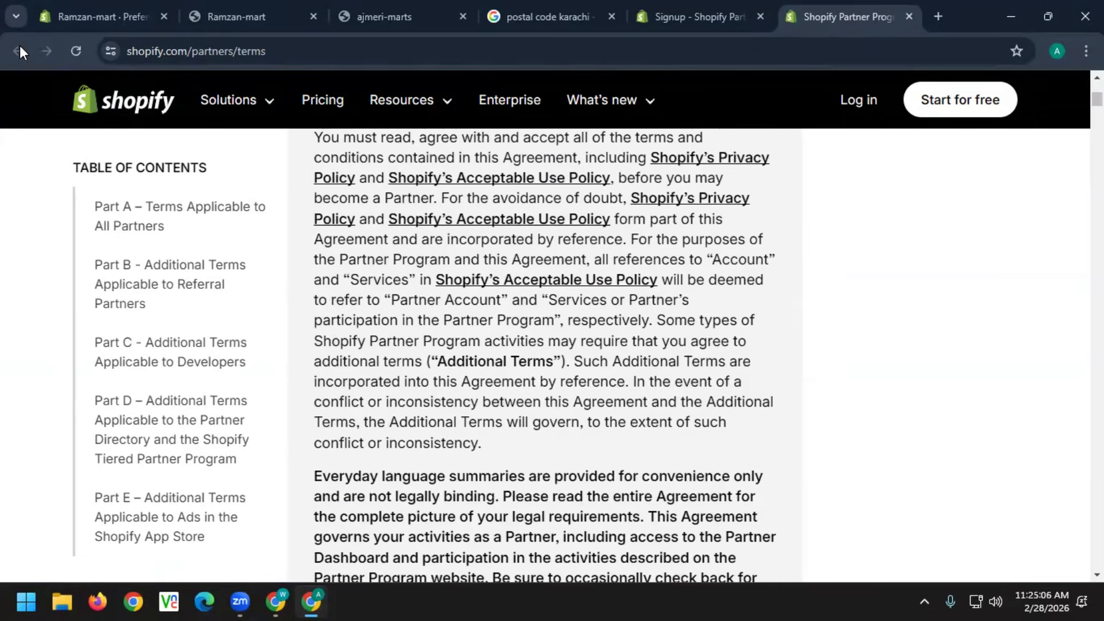
{"action": "left_click", "coordinate": [702, 16]}
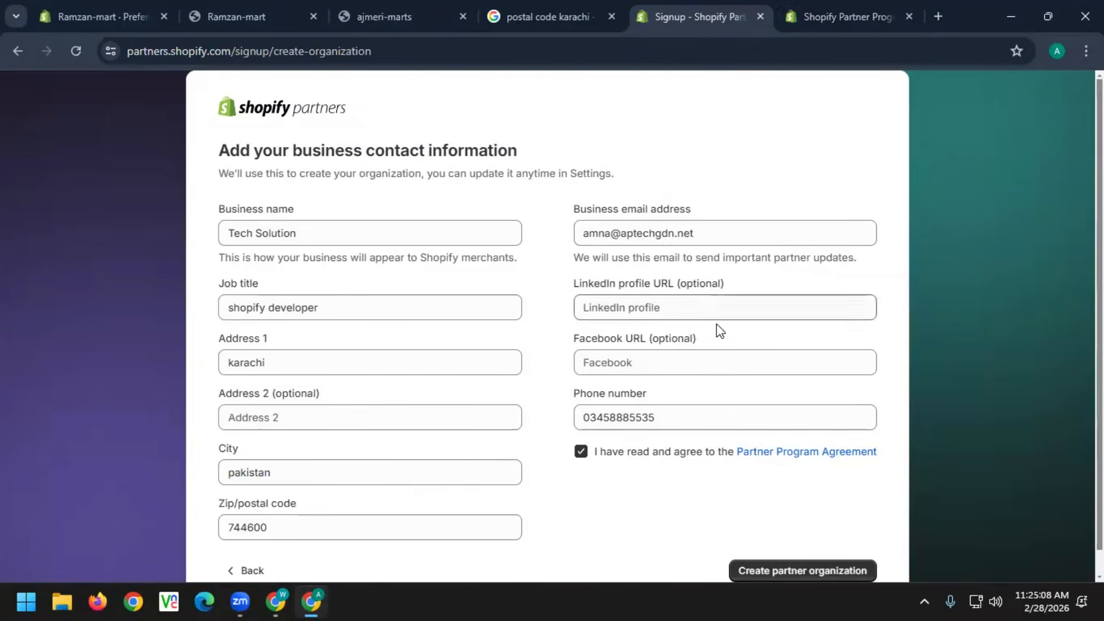
{"action": "scroll", "coordinate": [782, 477], "scroll_direction": "down", "scroll_amount": 1}
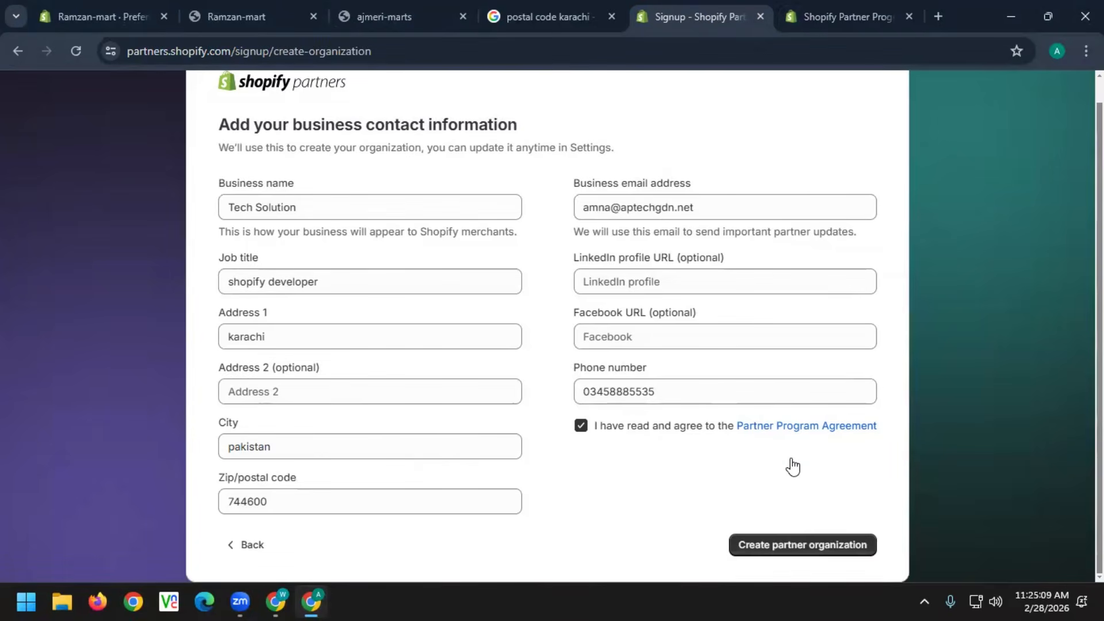
Create the Tech Solution partner organization and start a new client transfer store
{"action": "left_click", "coordinate": [792, 544]}
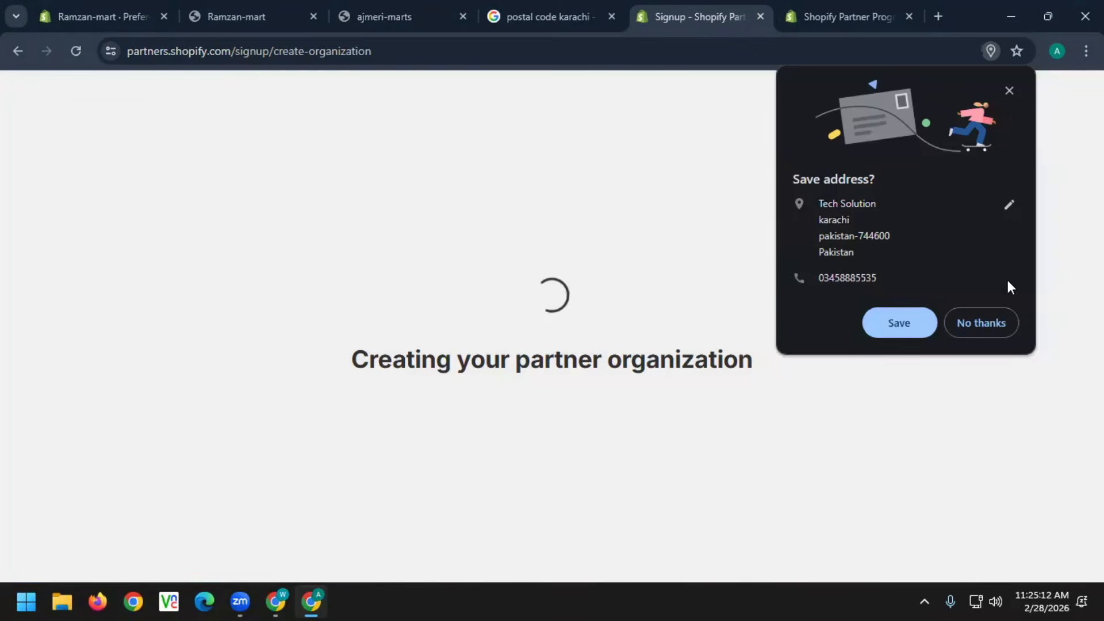
{"action": "left_click", "coordinate": [990, 325]}
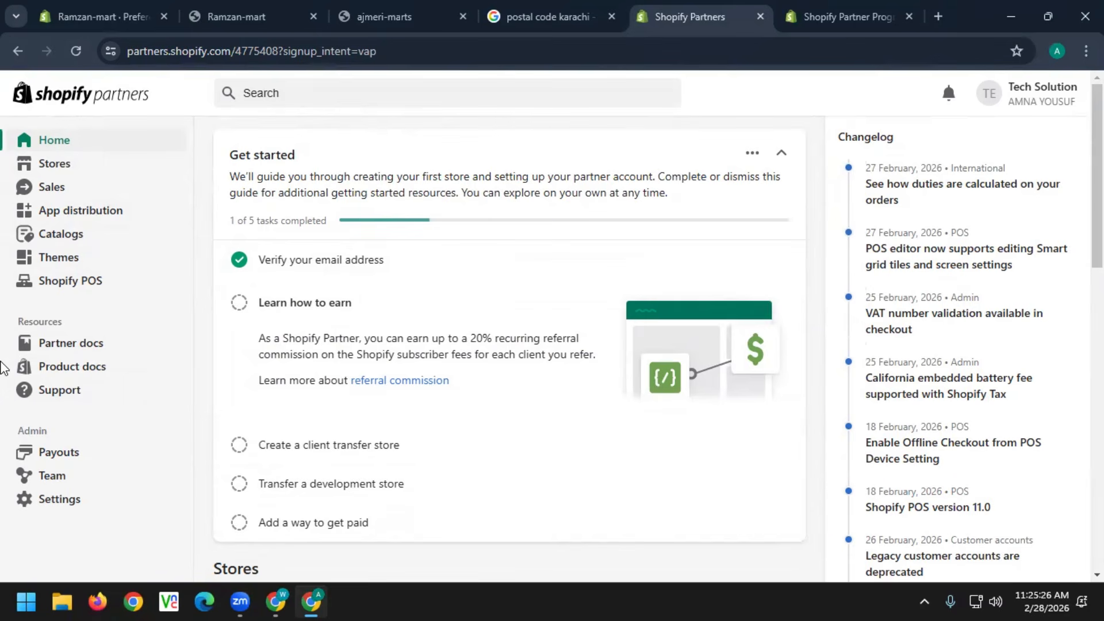
{"action": "left_click", "coordinate": [44, 167]}
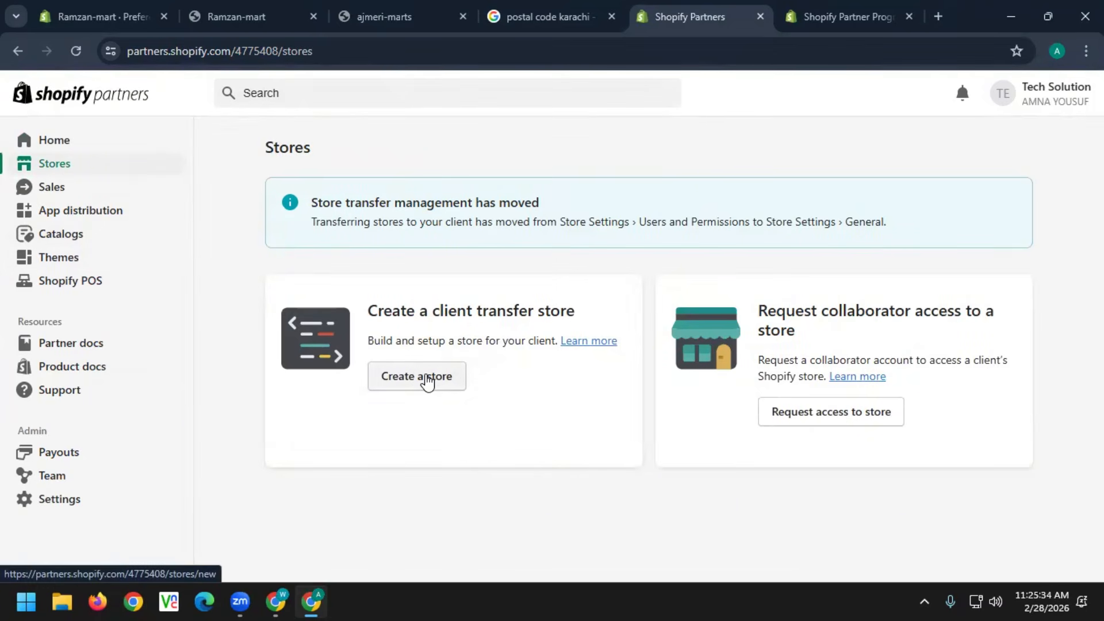
{"action": "left_click", "coordinate": [426, 381]}
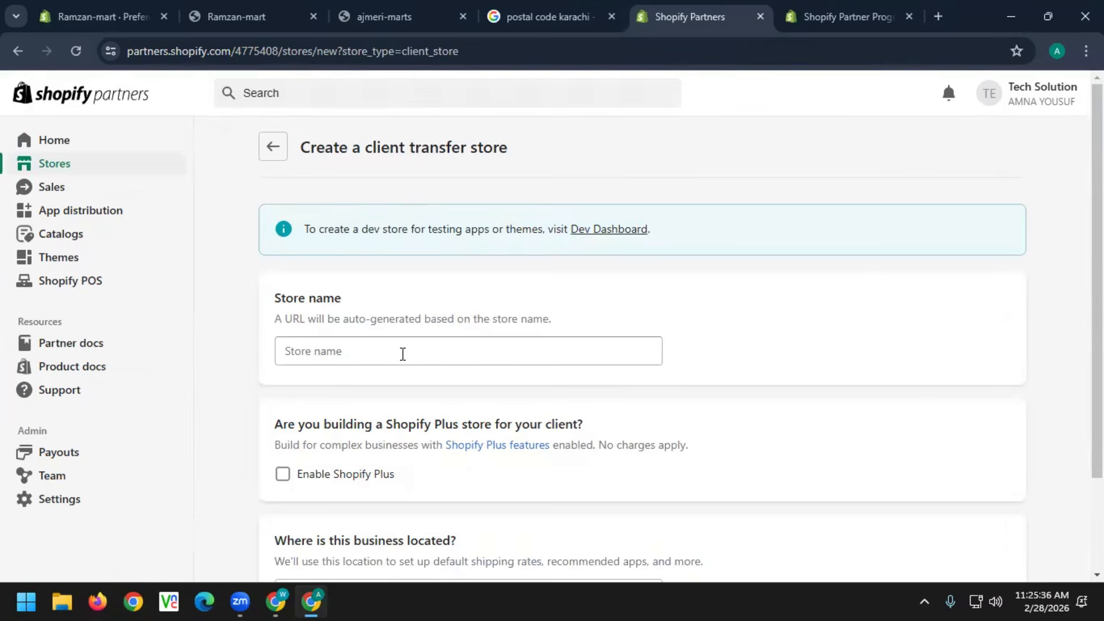
Try unavailable store names like China-Mart and Ramzan-mart, finally entering pakistan-mart
{"action": "left_click", "coordinate": [403, 353]}
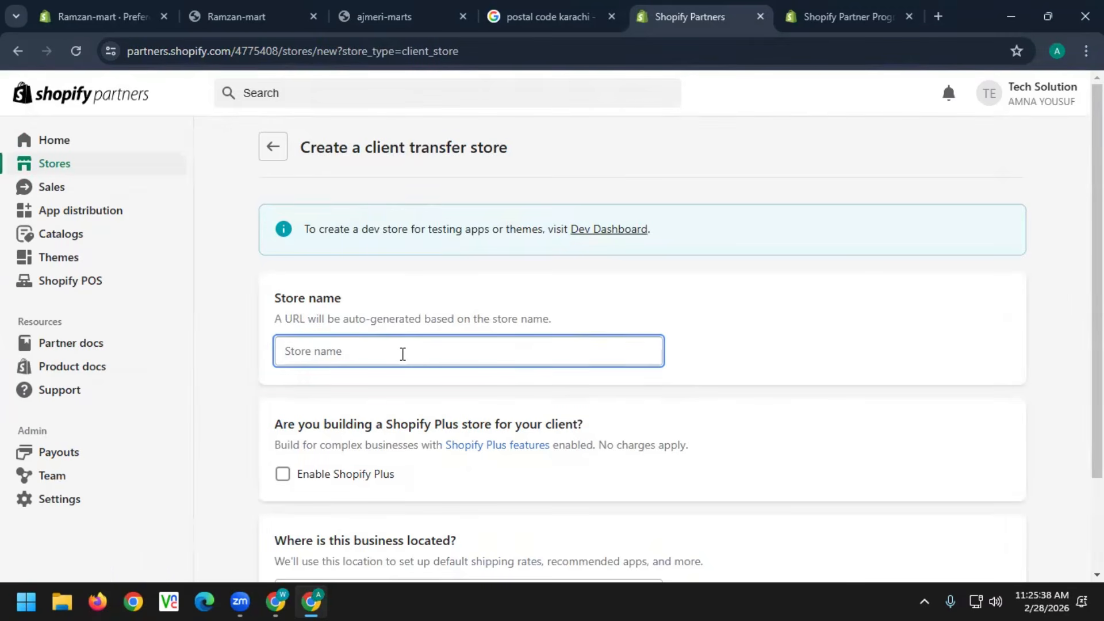
{"action": "type", "text": "China_"}
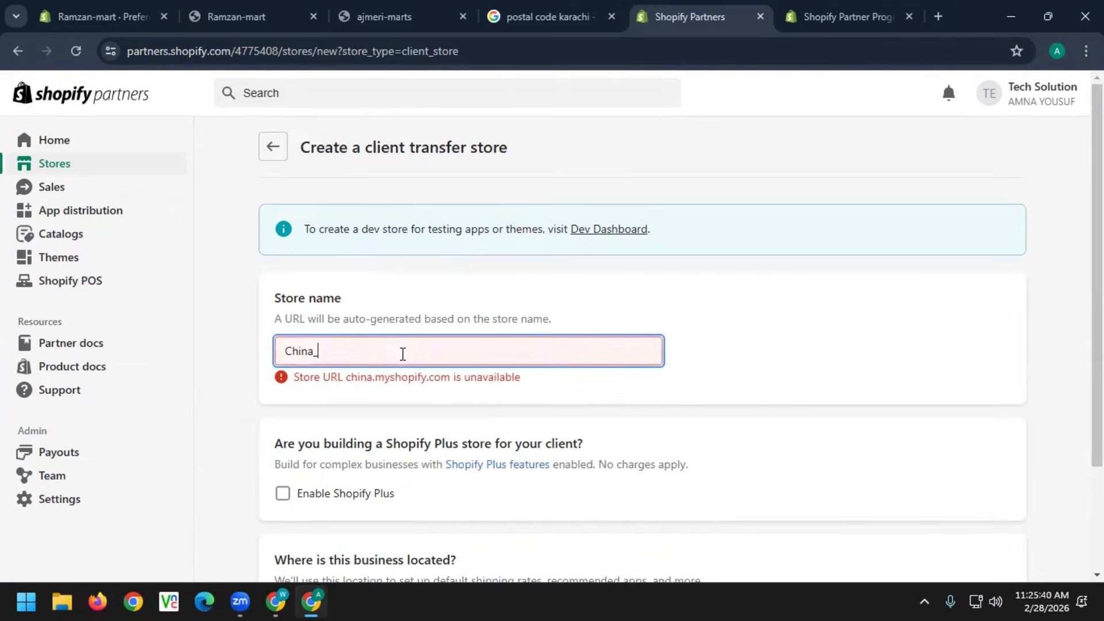
{"action": "key", "text": "BackSpace"}
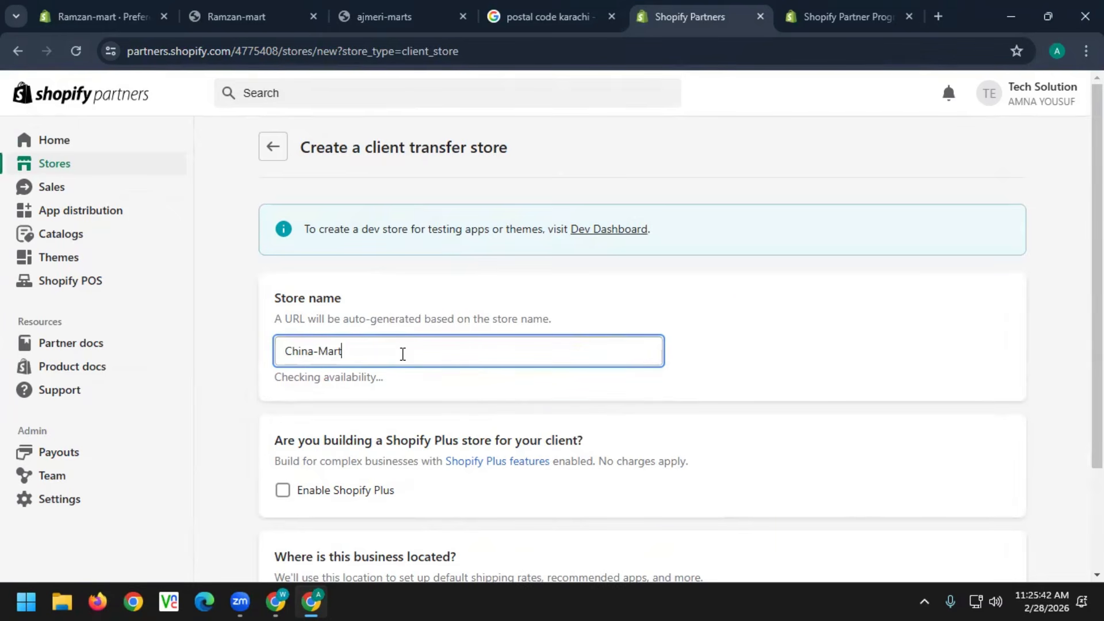
{"action": "type", "text": "-Mart"}
{"action": "key", "text": "BackSpace"}
{"action": "key", "text": "BackSpace"}
{"action": "key", "text": "BackSpace"}
{"action": "key", "text": "BackSpace"}
{"action": "key", "text": "BackSpace"}
{"action": "key", "text": "BackSpace"}
{"action": "key", "text": "BackSpace"}
{"action": "type", "text": "Ramza"}
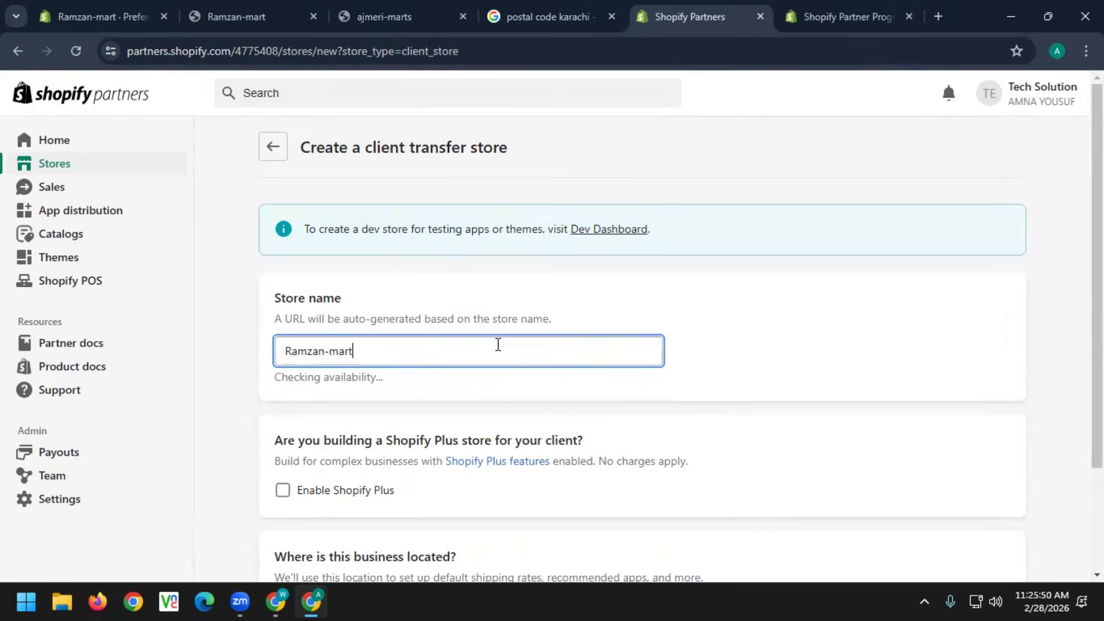
{"action": "left_click_drag", "start_coordinate": [441, 354], "coordinate": [248, 362]}
{"action": "key", "text": "BackSpace"}
{"action": "type", "text": "marts."}
{"action": "key", "text": "BackSpace"}
{"action": "key", "text": "BackSpace"}
{"action": "key", "text": "BackSpace"}
{"action": "key", "text": "BackSpace"}
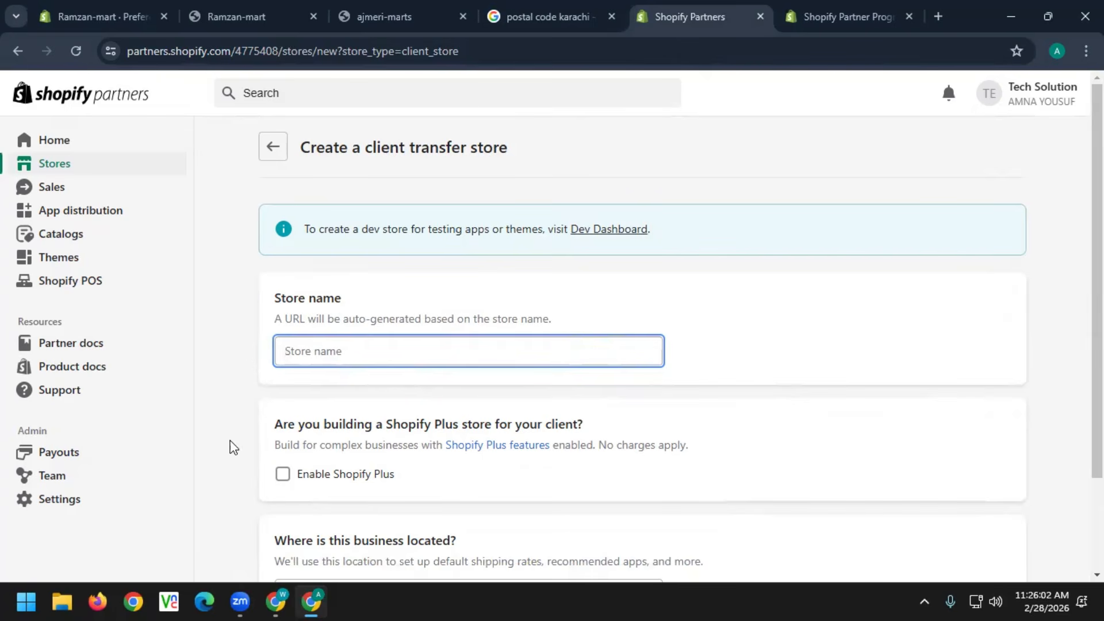
{"action": "type", "text": "pa"}
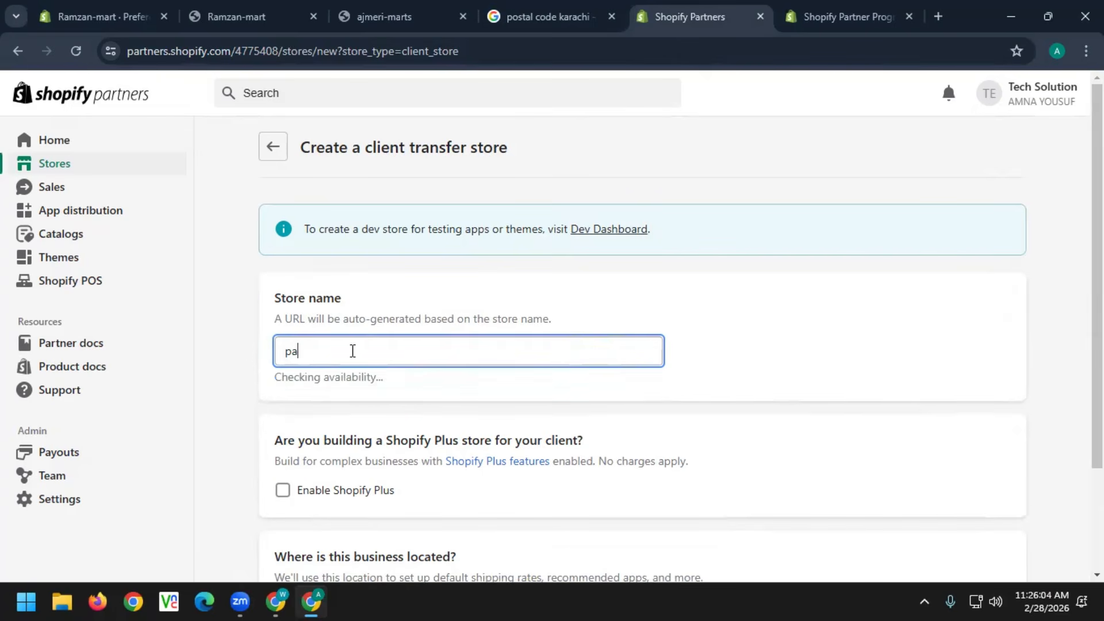
{"action": "type", "text": "kistan-mart"}
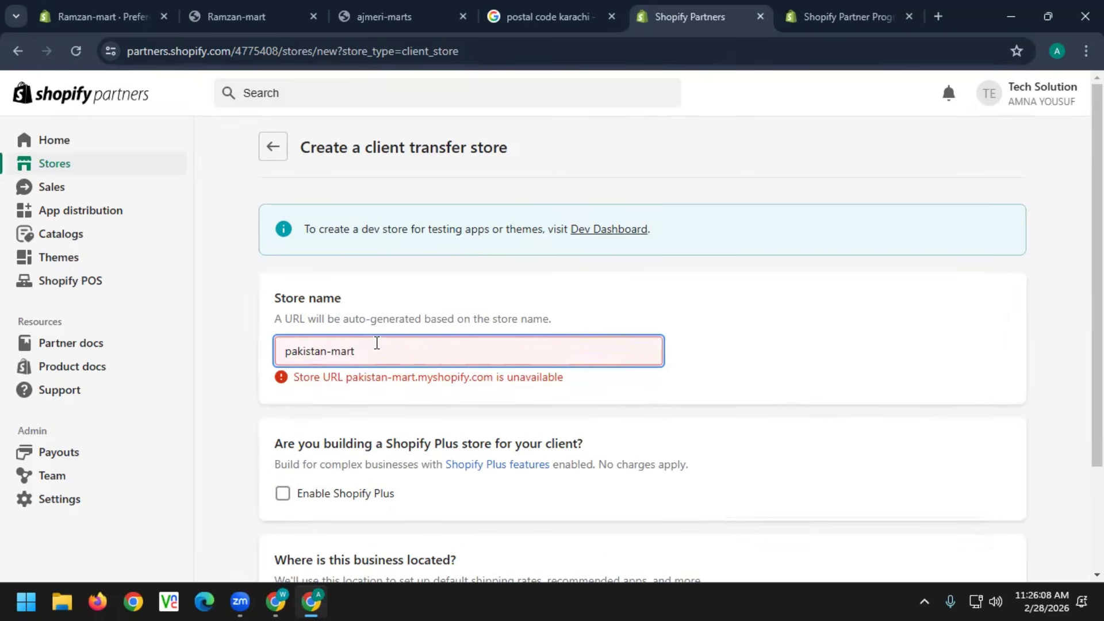
{"action": "left_click", "coordinate": [644, 489]}
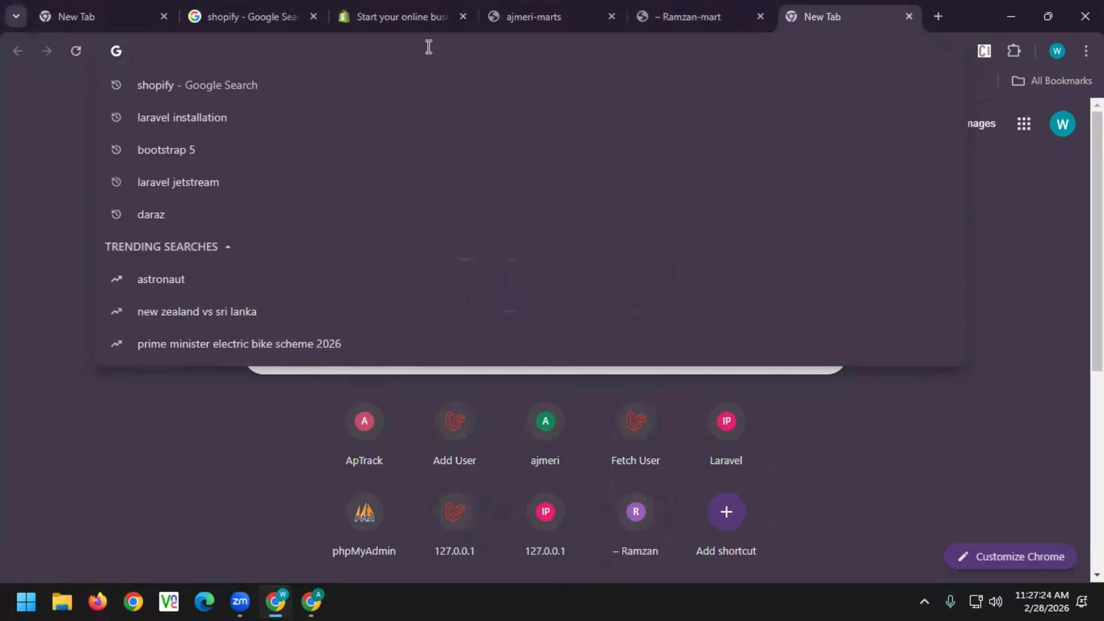
Search Google for 'shopify partner' and open the Shopify Partner Program page
{"action": "type", "text": "shopify"}
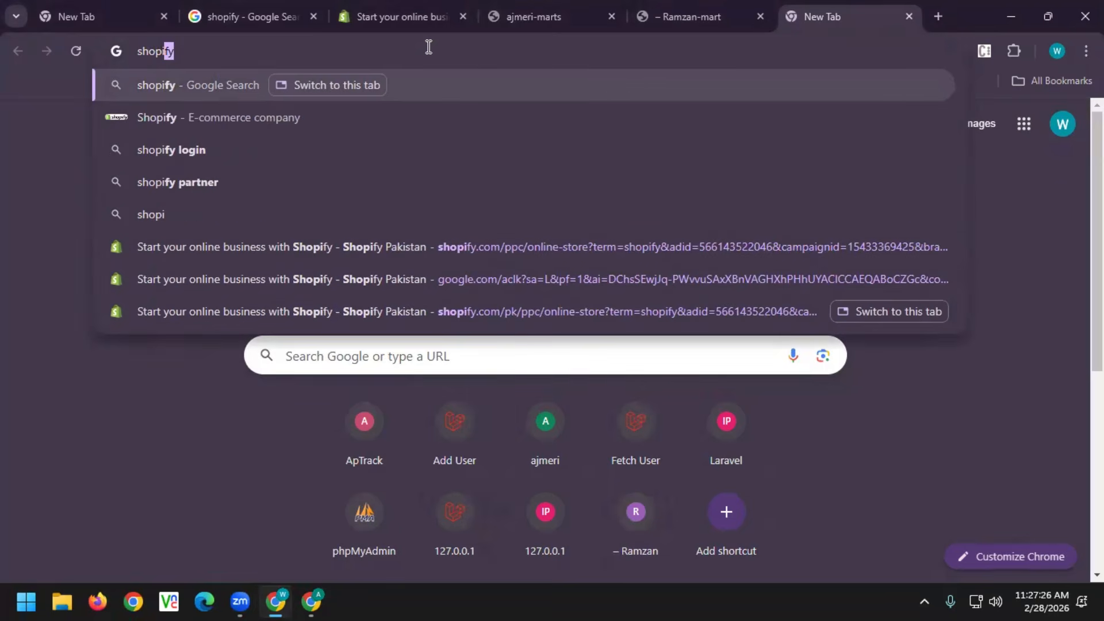
{"action": "left_click", "coordinate": [218, 182]}
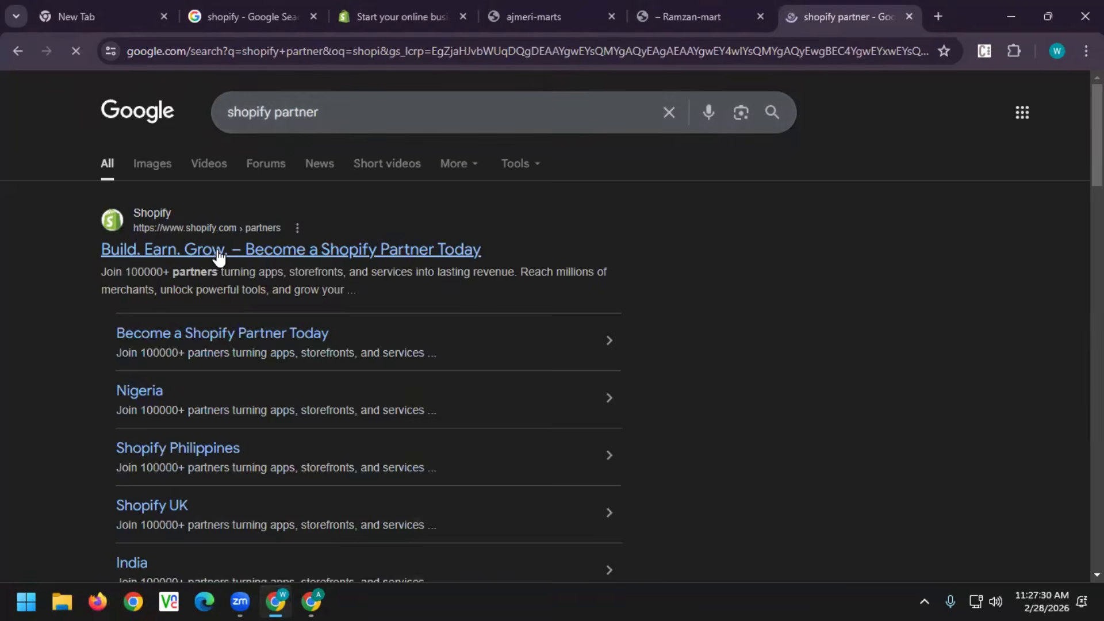
{"action": "left_click", "coordinate": [221, 253]}
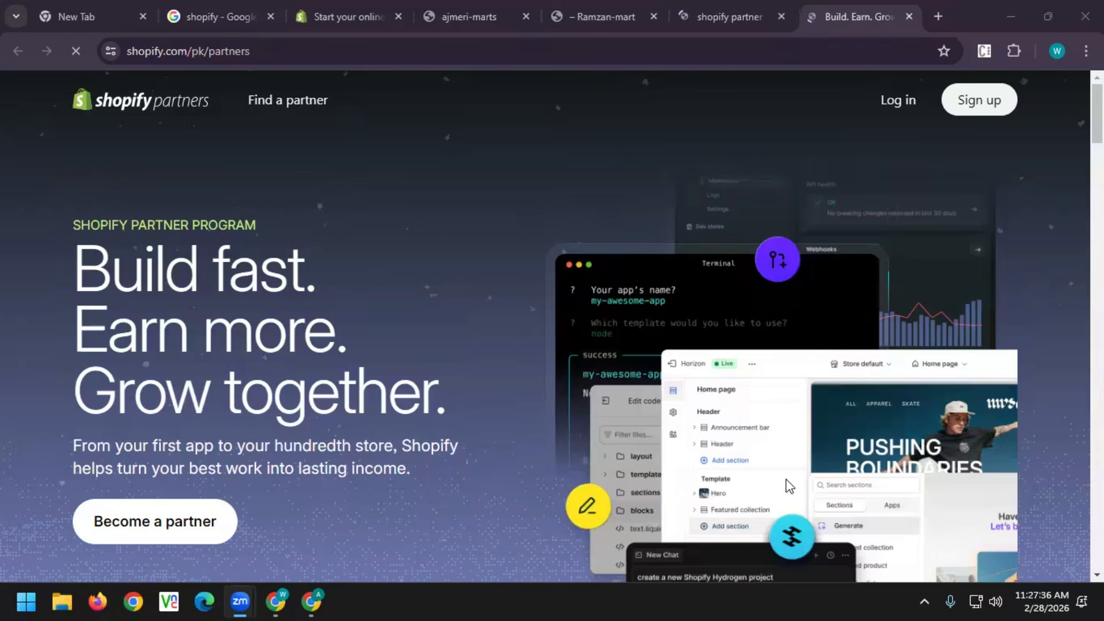
Log in to Shopify Partners via Google with the account password after the Cloudflare check
{"action": "left_click", "coordinate": [905, 103]}
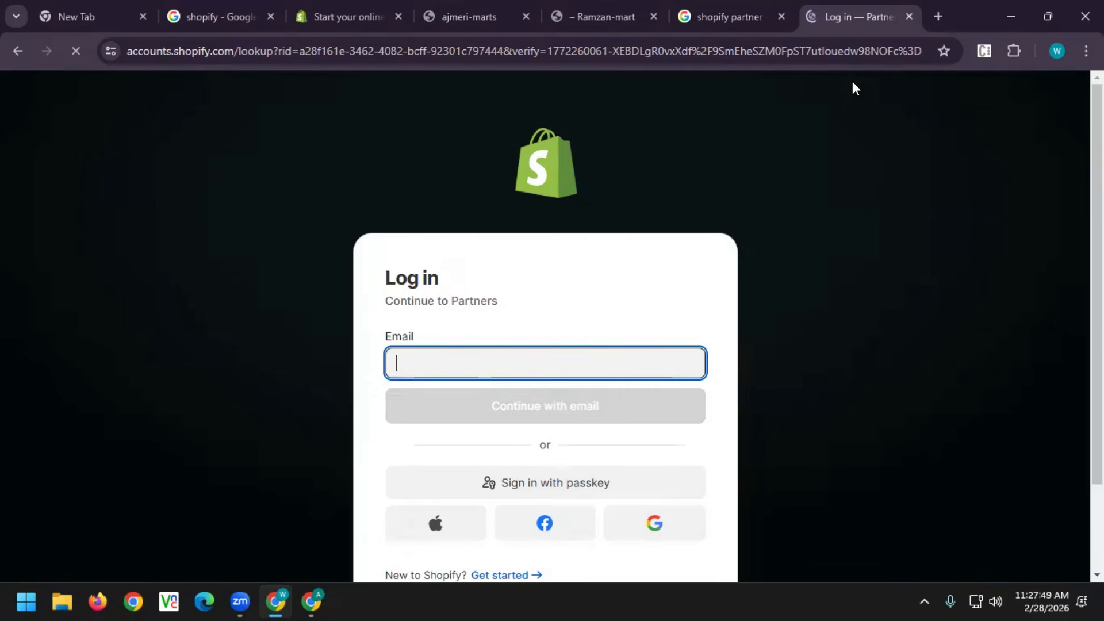
{"action": "left_click", "coordinate": [650, 525]}
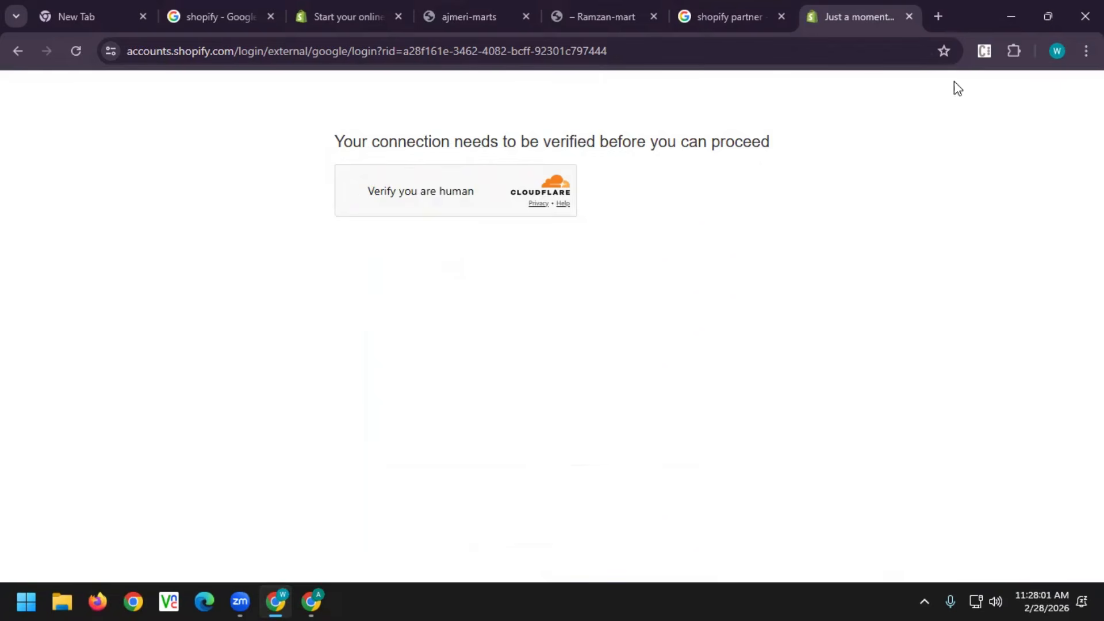
{"action": "left_click", "coordinate": [351, 191]}
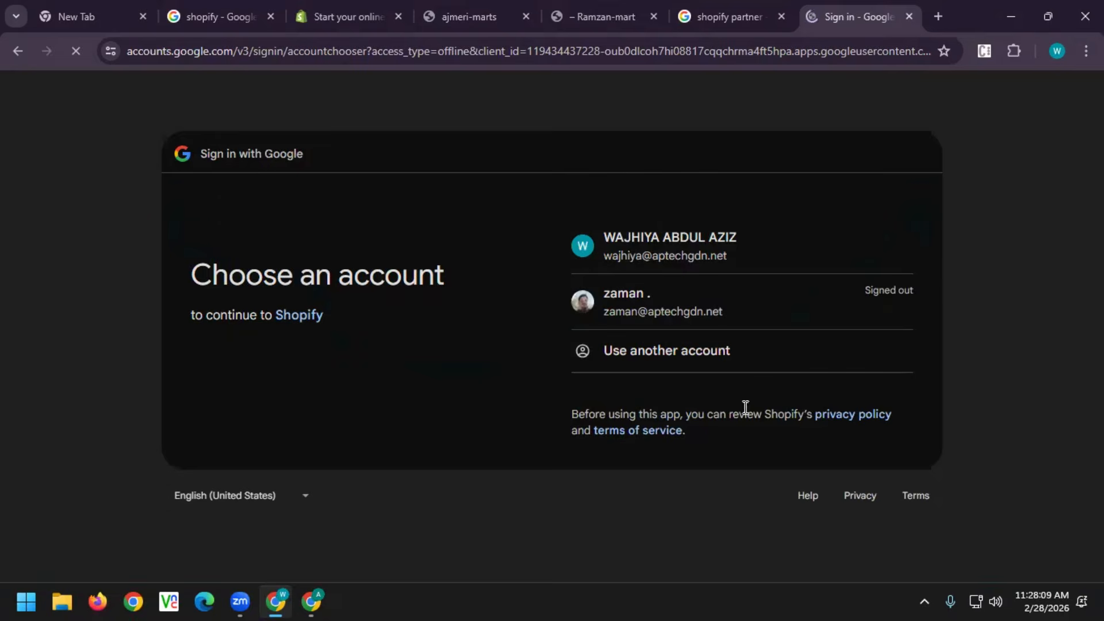
{"action": "left_click", "coordinate": [679, 253]}
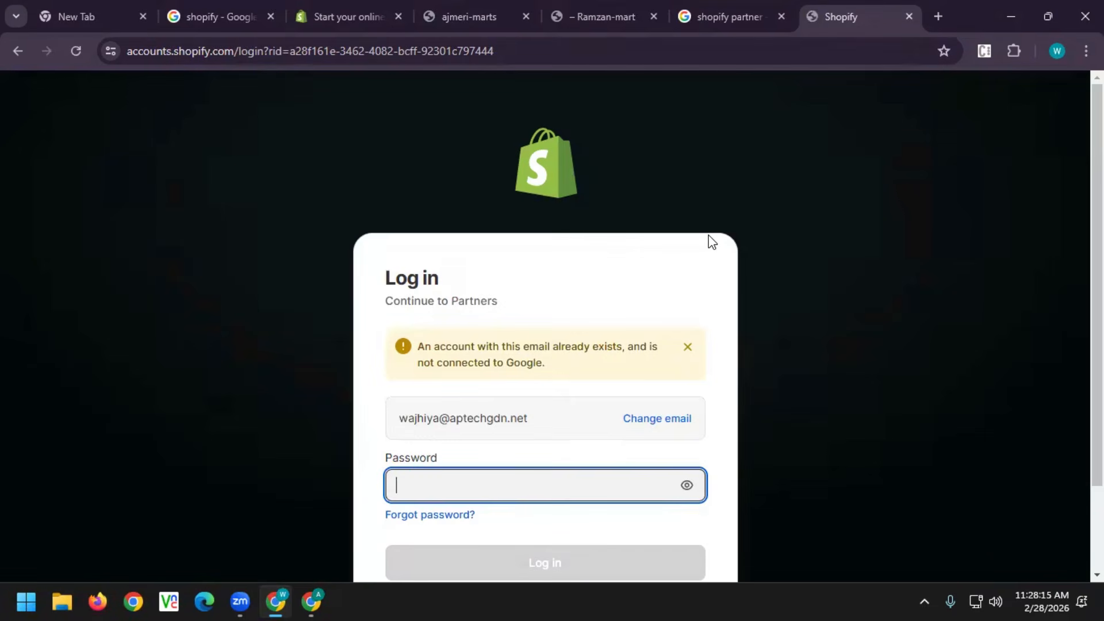
{"action": "scroll", "coordinate": [533, 486], "scroll_direction": "down", "scroll_amount": 2}
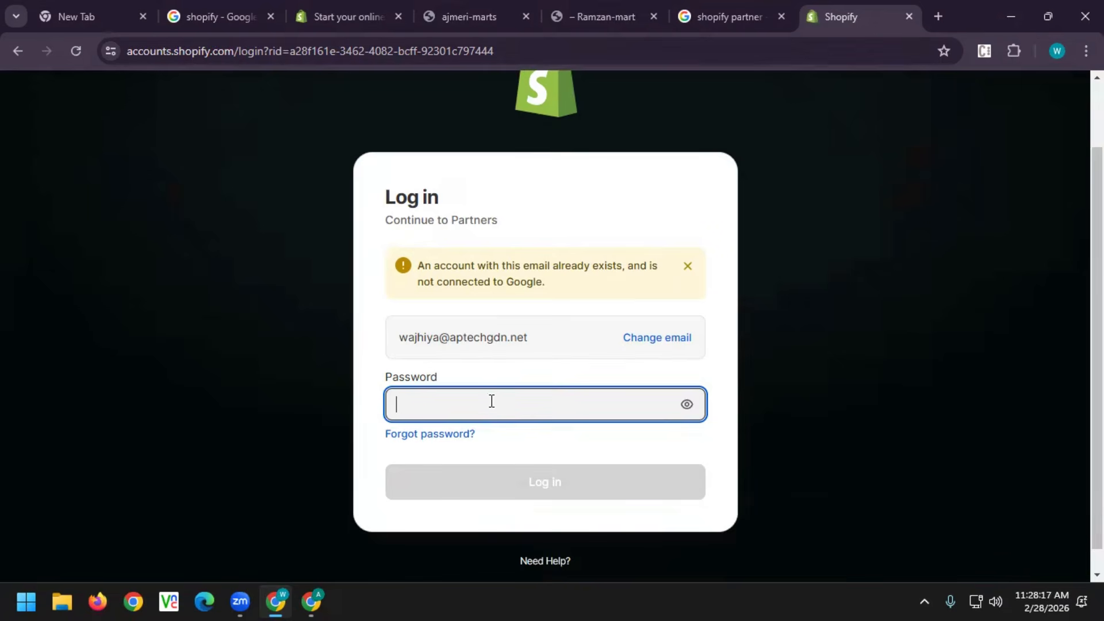
{"action": "type", "text": "•••••••••••"}
{"action": "left_click", "coordinate": [688, 266]}
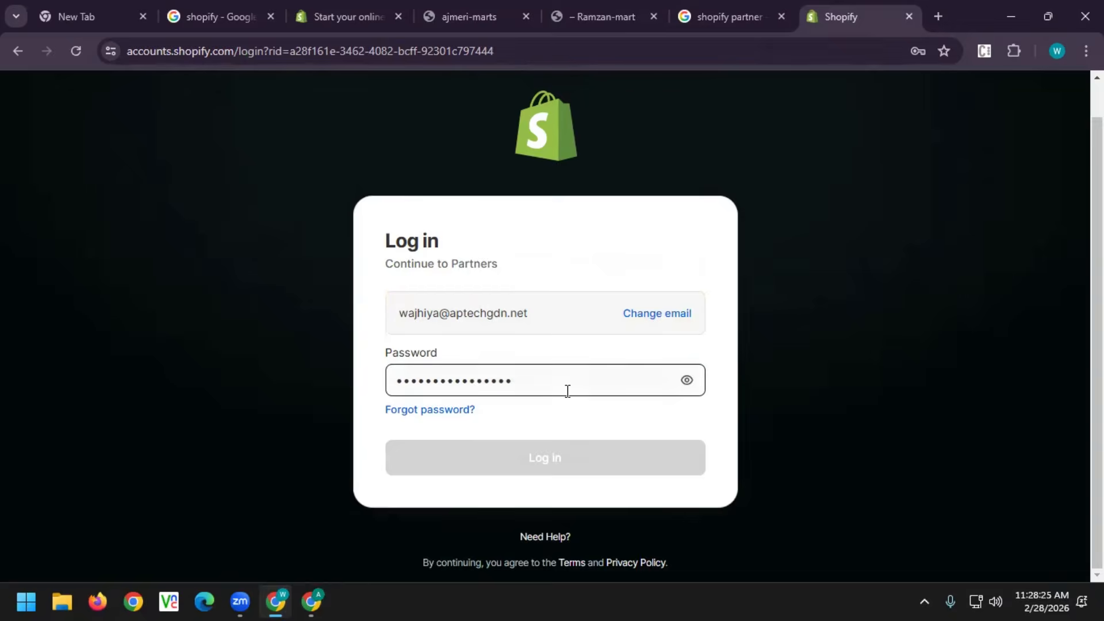
{"action": "left_click", "coordinate": [564, 455]}
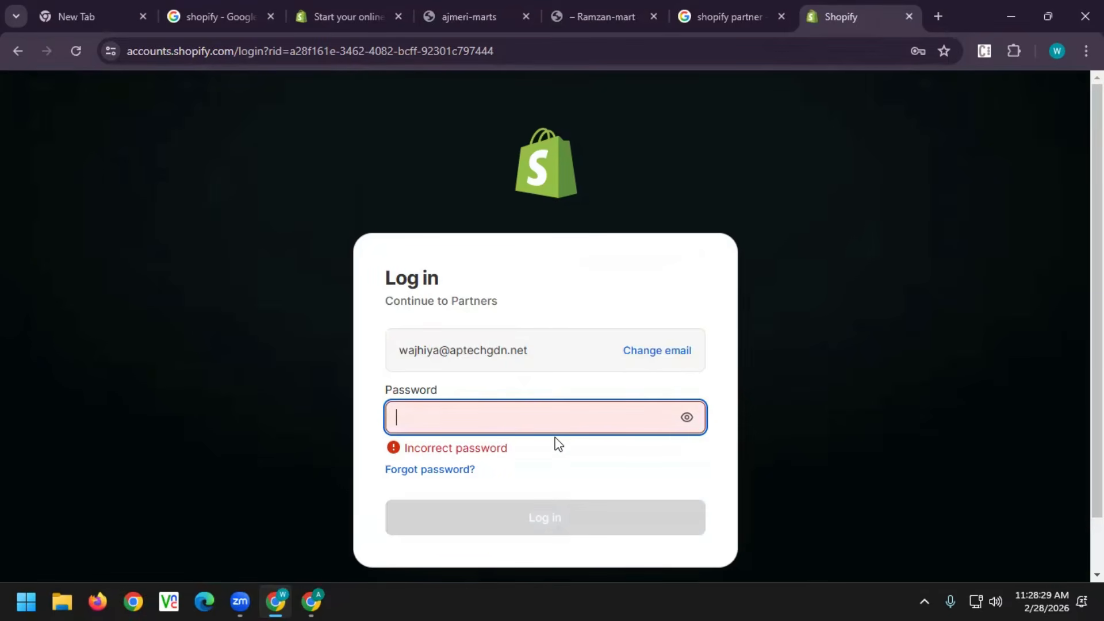
{"action": "left_click", "coordinate": [1029, 558]}
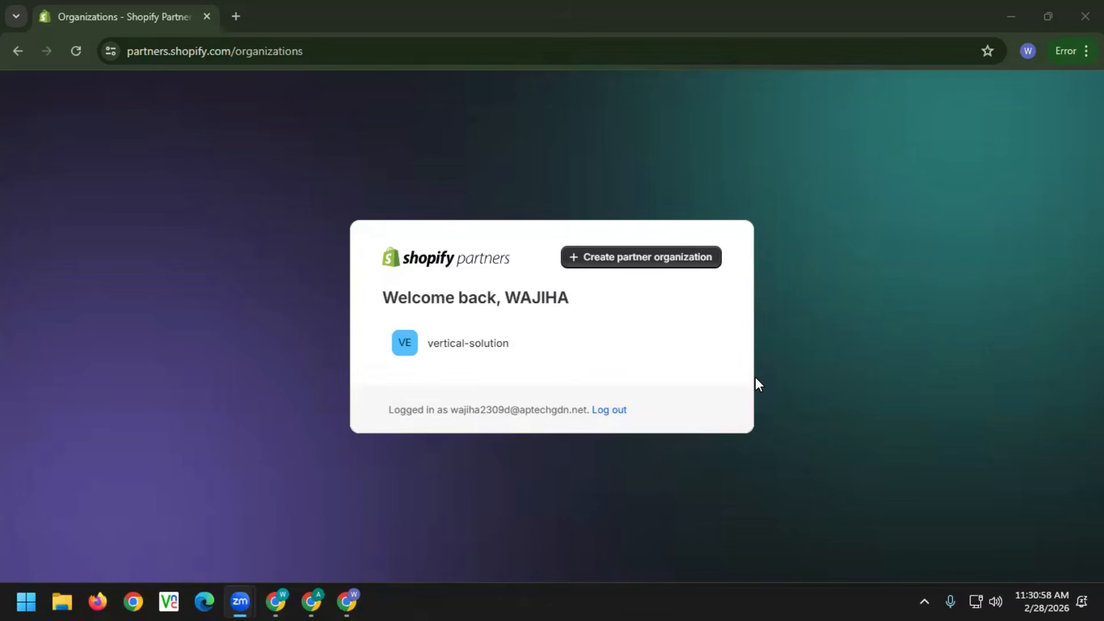
Open the vertical-solution organization's Stores page listing ajmeri-marts, AllChinaMart and RamzanMart
{"action": "left_click", "coordinate": [437, 351]}
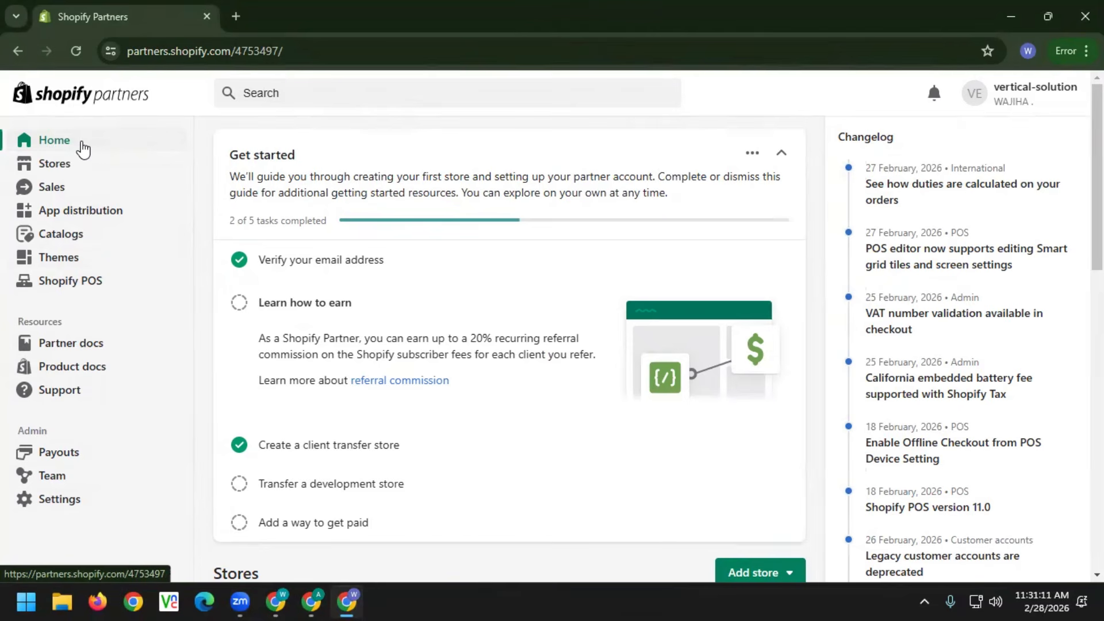
{"action": "left_click", "coordinate": [54, 166]}
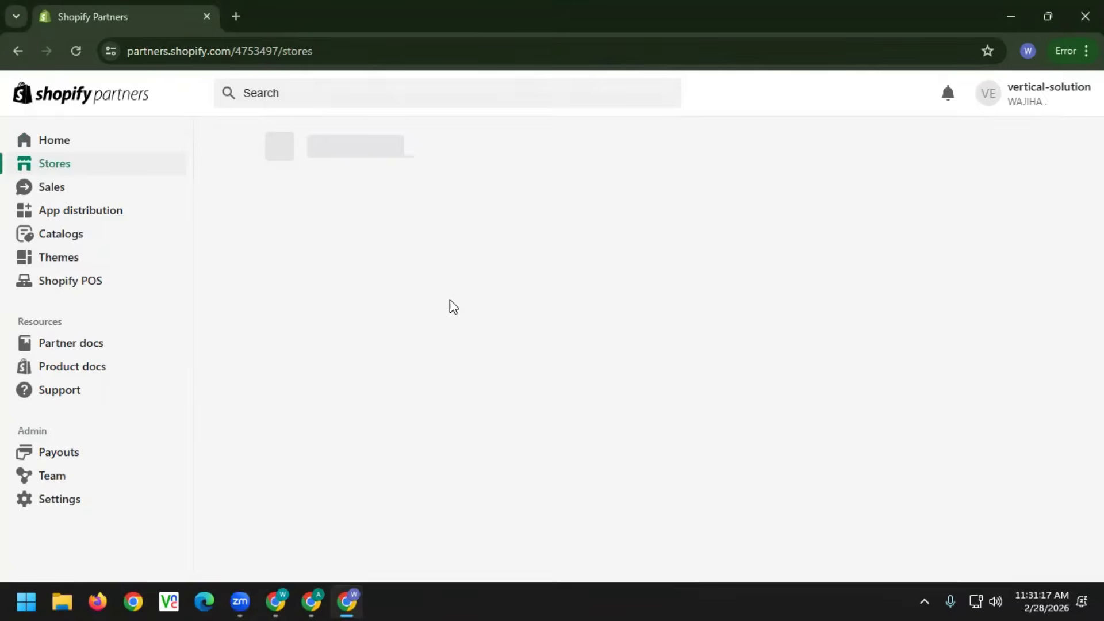
{"action": "scroll", "coordinate": [464, 403], "scroll_direction": "down", "scroll_amount": 2}
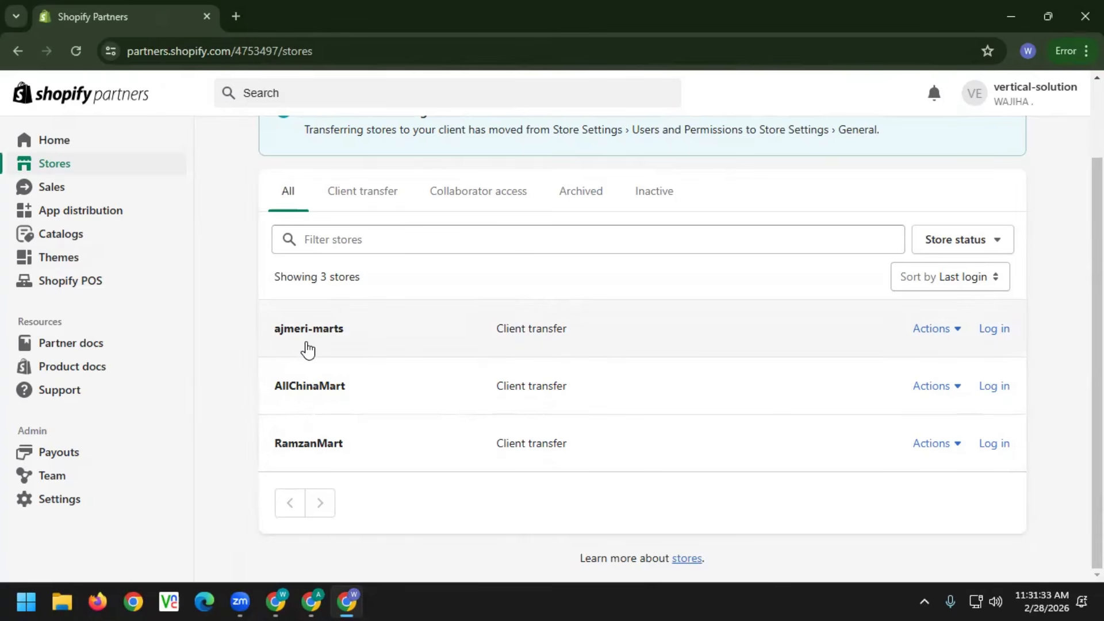
{"action": "scroll", "coordinate": [358, 336], "scroll_direction": "up", "scroll_amount": 2}
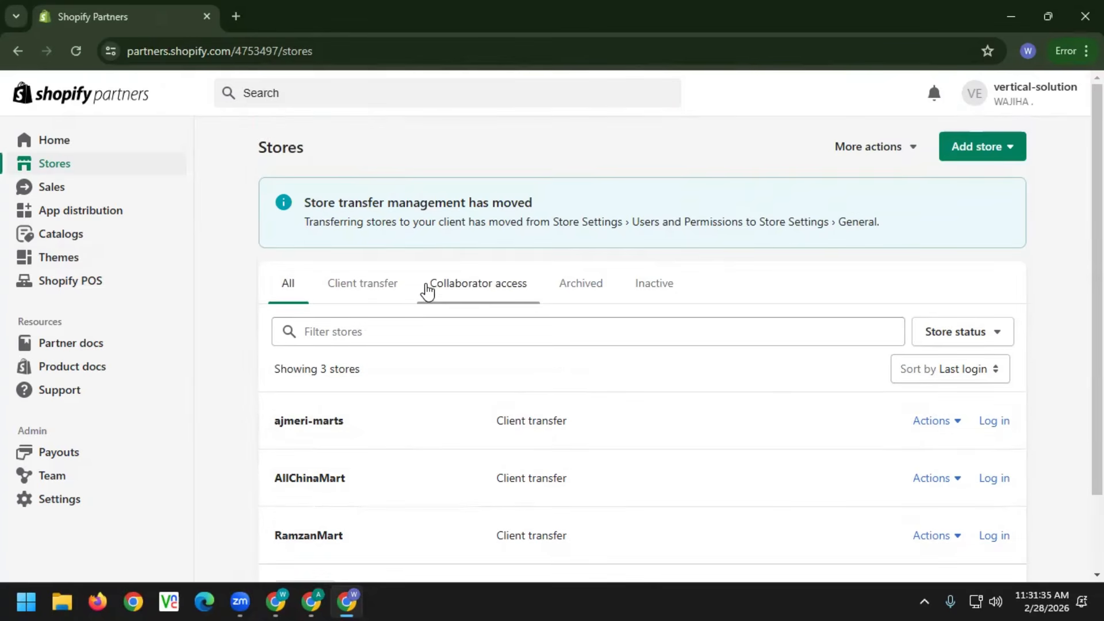
{"action": "left_click", "coordinate": [956, 159]}
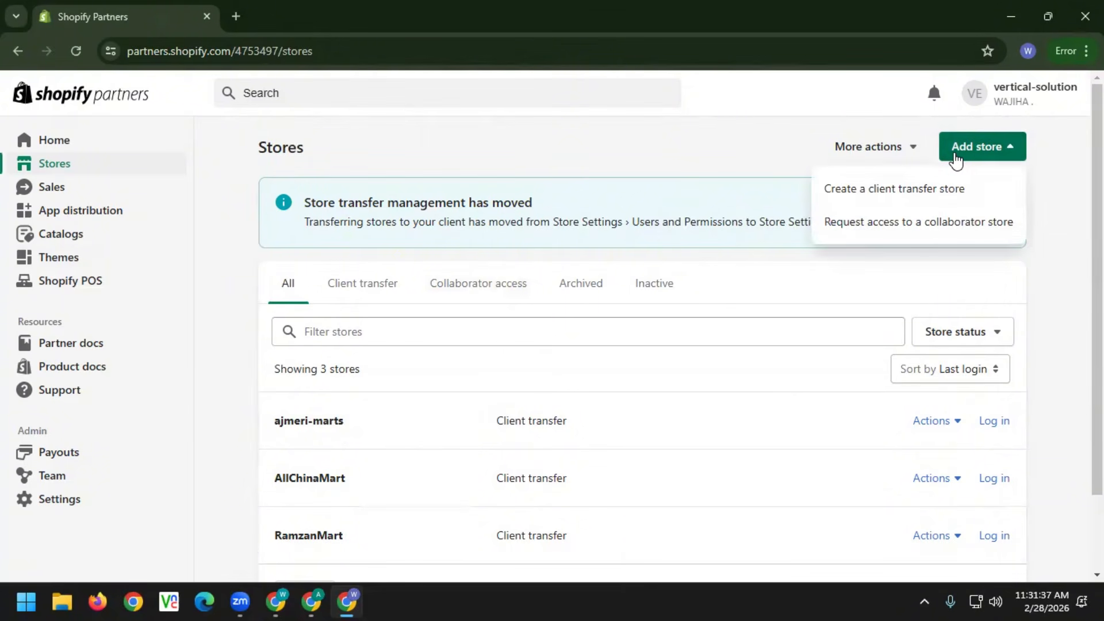
{"action": "left_click", "coordinate": [892, 190]}
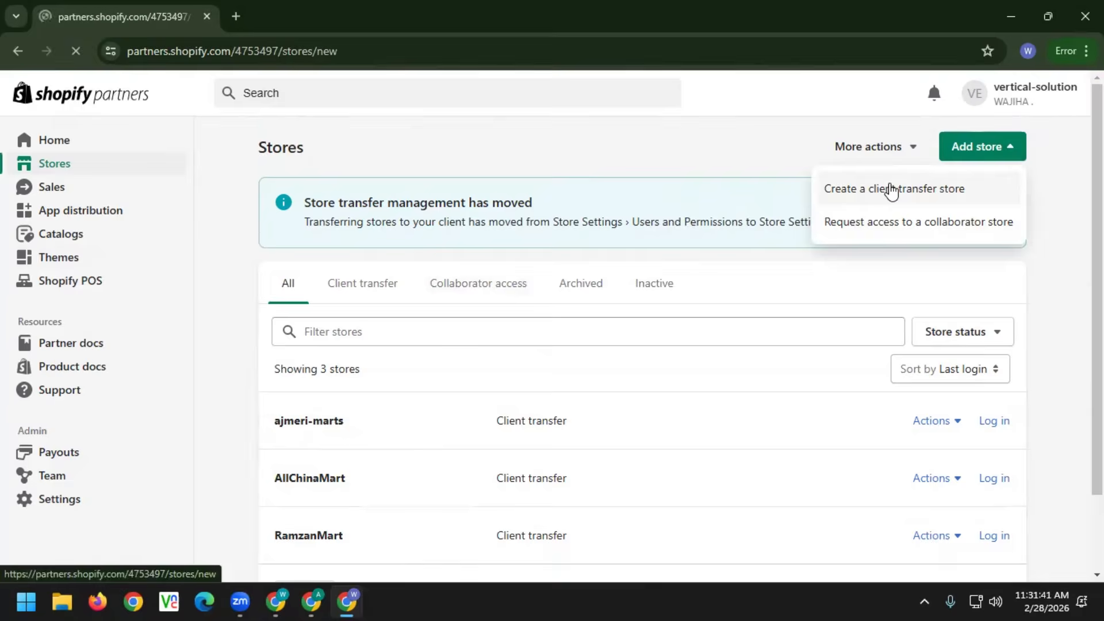
{"action": "left_click", "coordinate": [313, 348]}
{"action": "scroll", "coordinate": [332, 347], "scroll_direction": "down", "scroll_amount": 2}
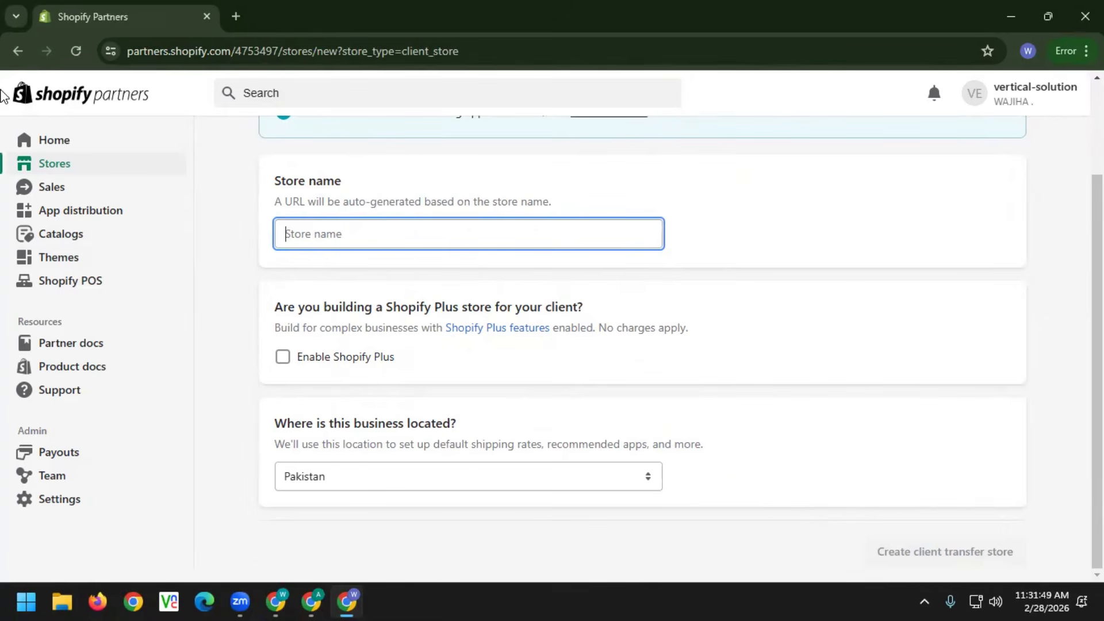
{"action": "left_click", "coordinate": [16, 50]}
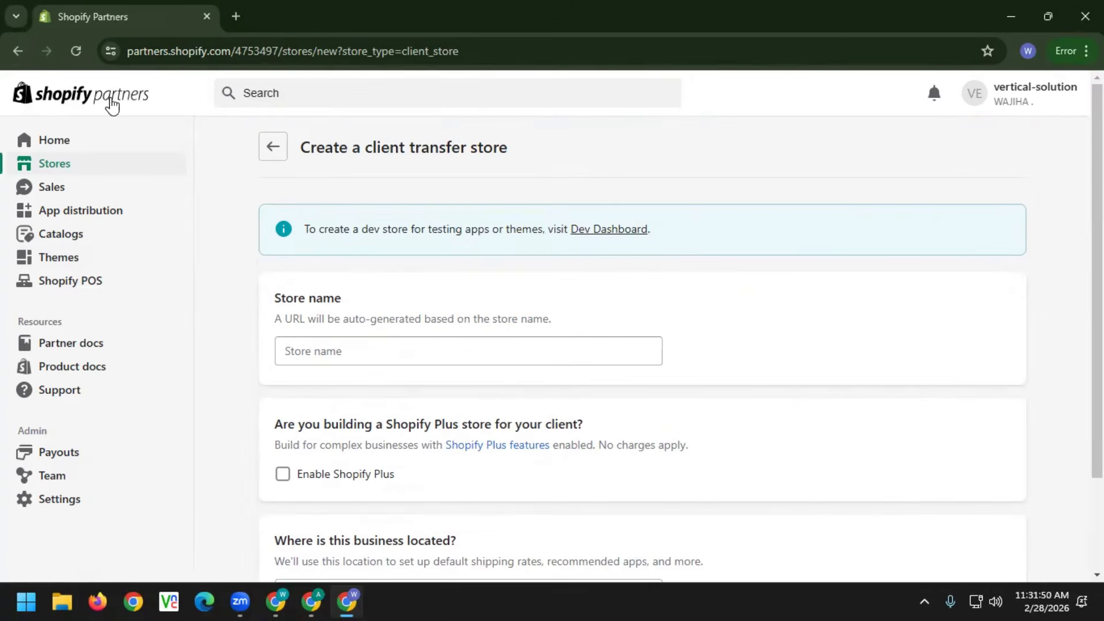
{"action": "left_click", "coordinate": [272, 148]}
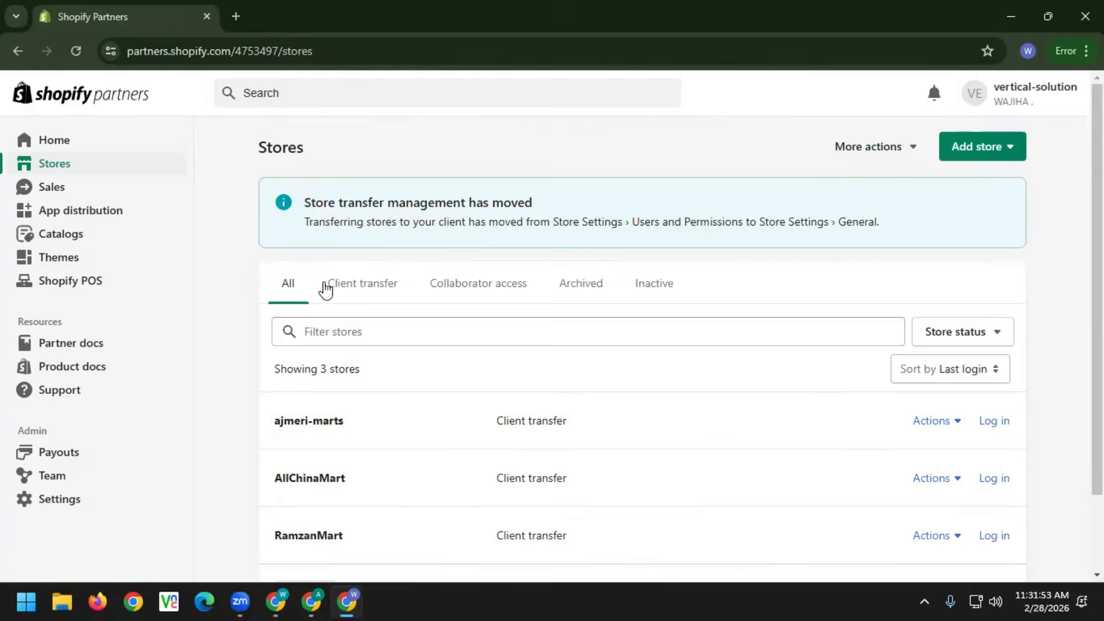
{"action": "scroll", "coordinate": [437, 368], "scroll_direction": "down", "scroll_amount": 2}
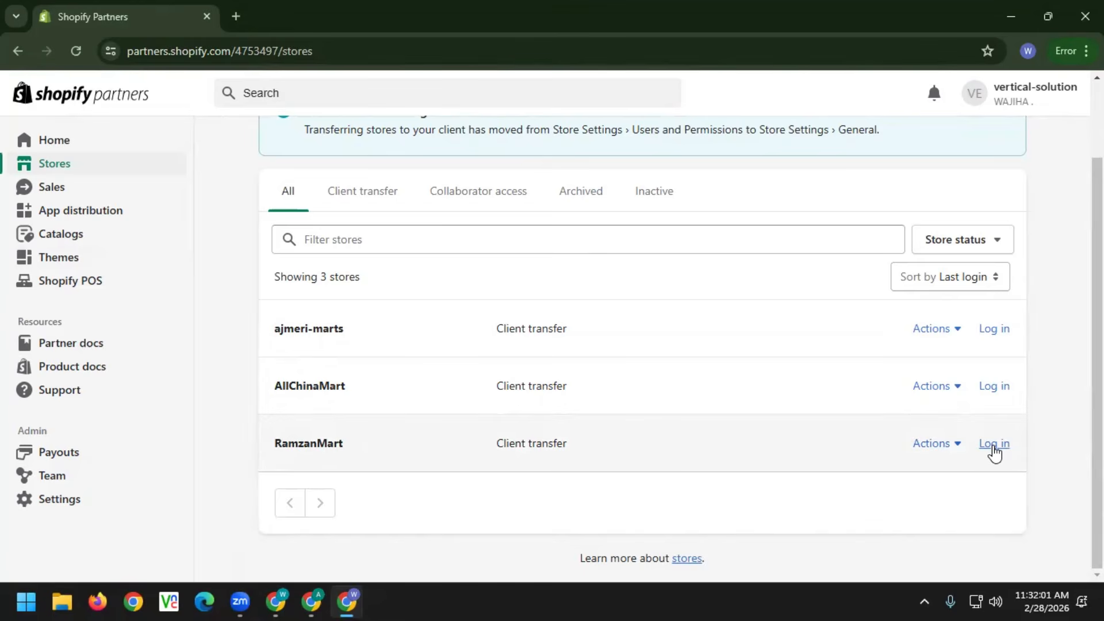
Log in to the RamzanMart admin with the existing Shopify account, skipping passkey setup
{"action": "left_click", "coordinate": [993, 445]}
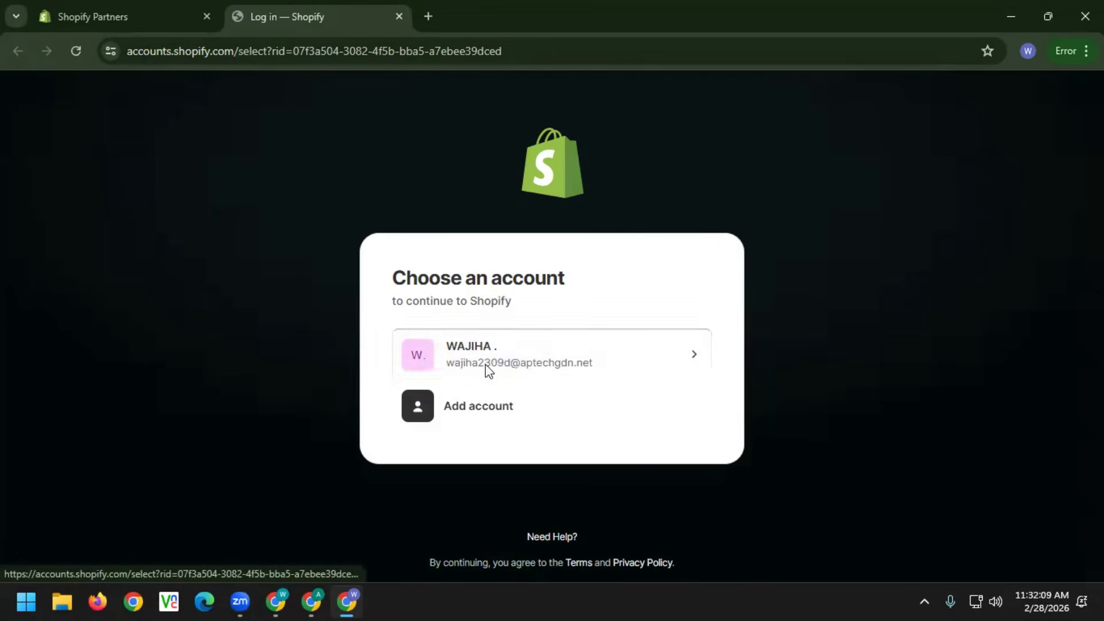
{"action": "left_click", "coordinate": [486, 371]}
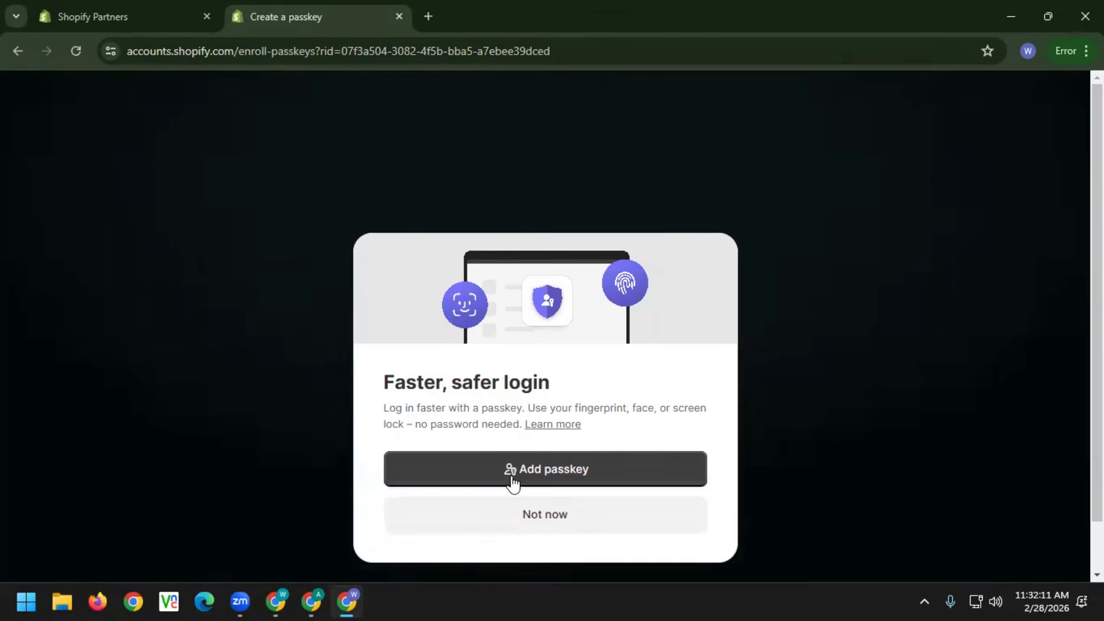
{"action": "left_click", "coordinate": [519, 513]}
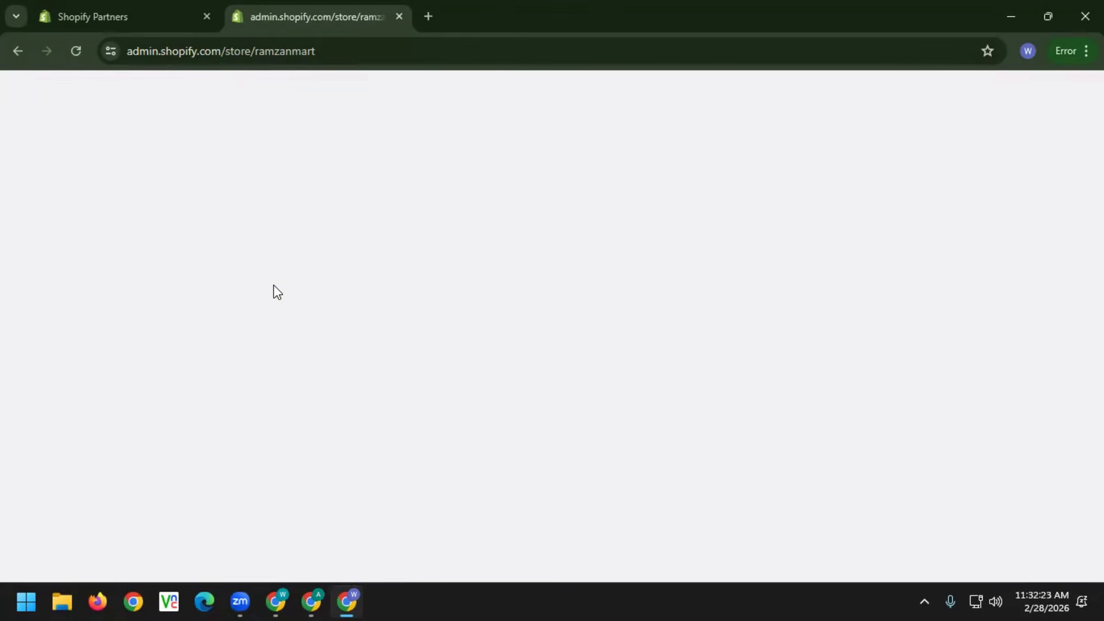
Reload the RamzanMart admin, close the Sidekick panel, and open ramzanmart.myshopify.com in a new tab
{"action": "left_click", "coordinate": [76, 50]}
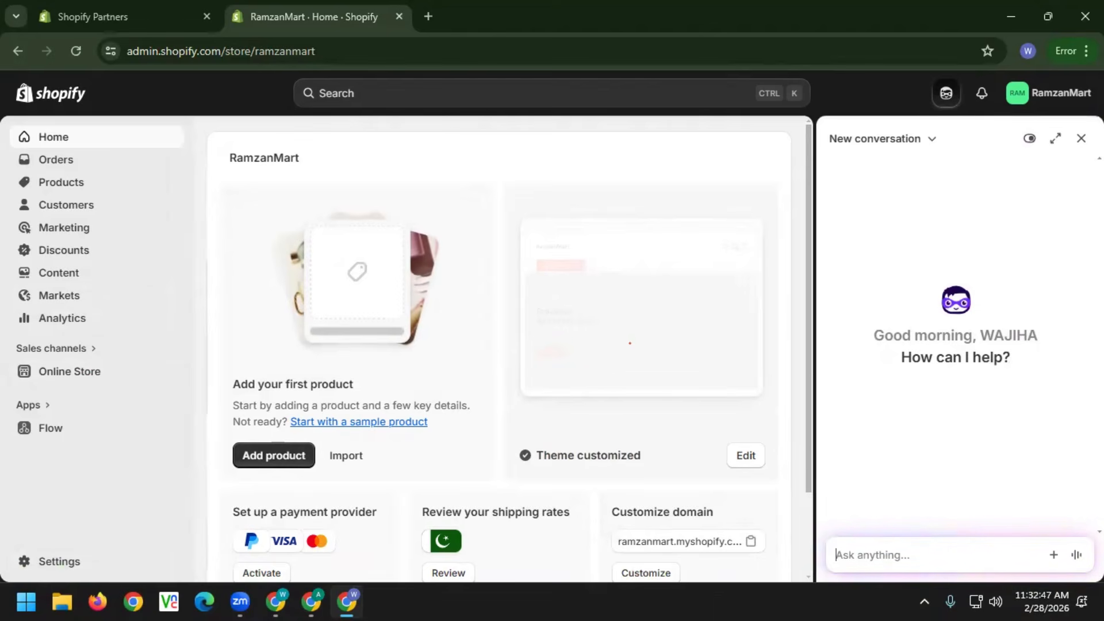
{"action": "right_click", "coordinate": [843, 226]}
{"action": "left_click", "coordinate": [1081, 138]}
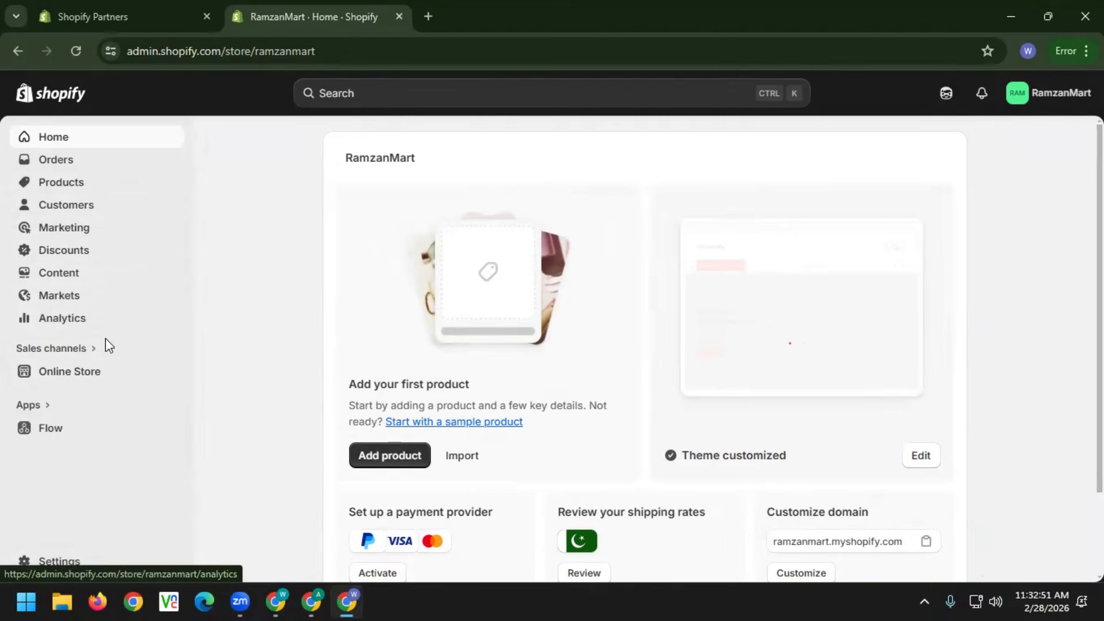
{"action": "left_click", "coordinate": [173, 374]}
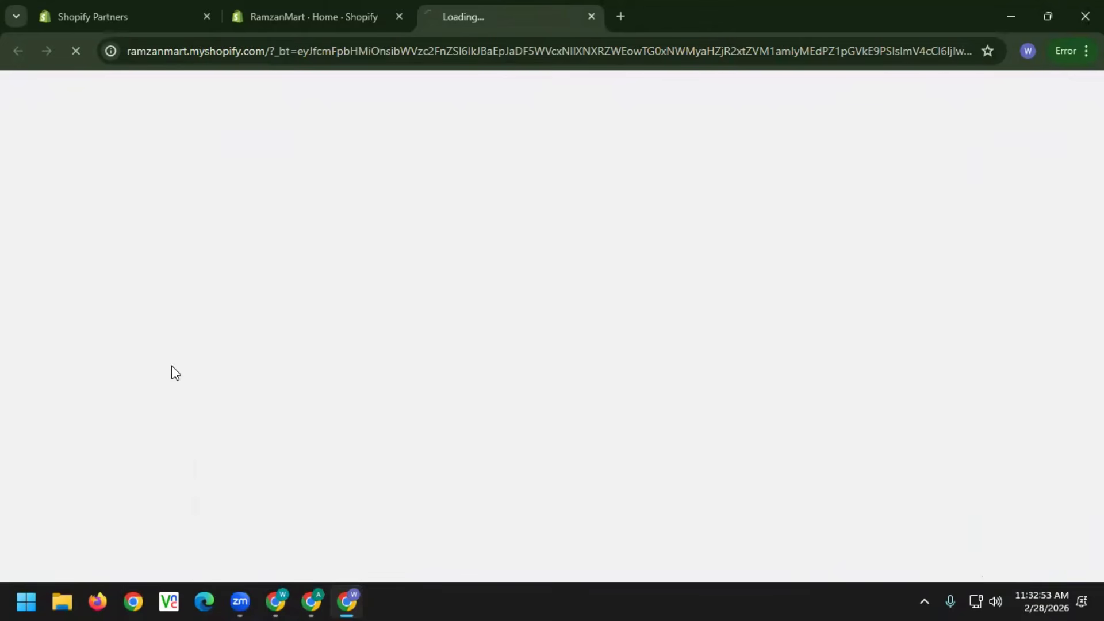